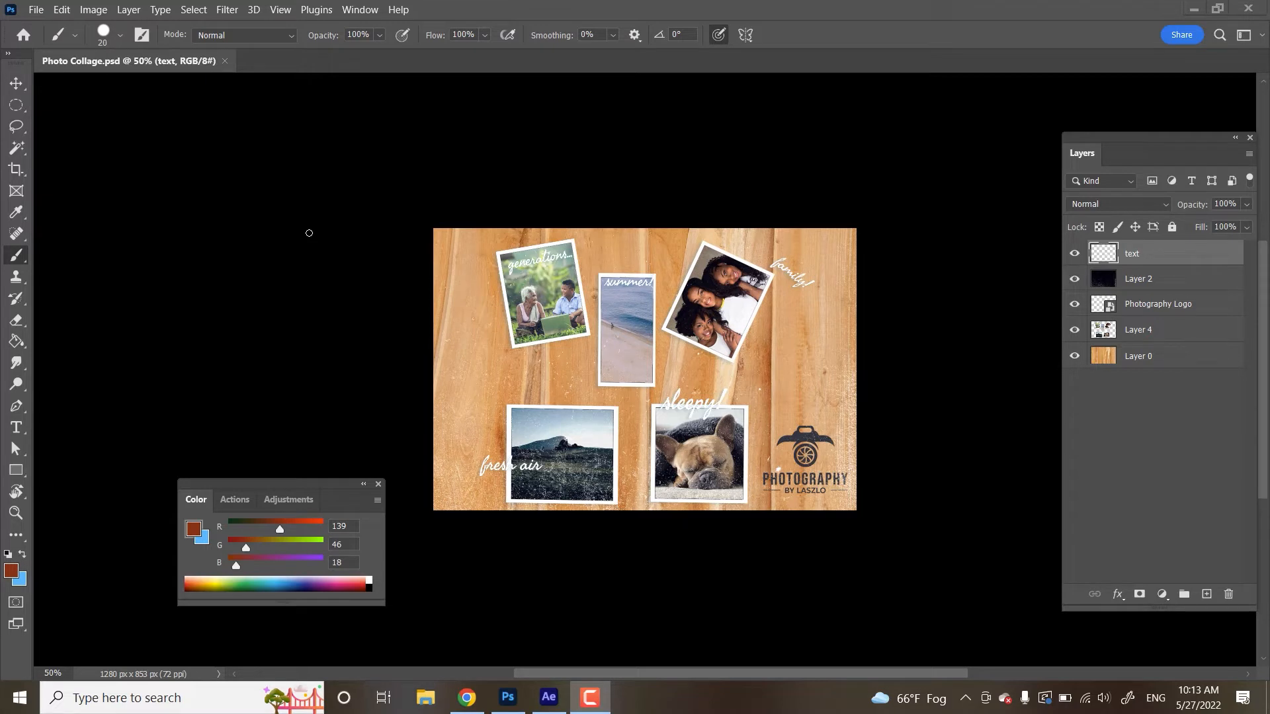
Switch to the Move tool and check what the text layer and Layer 2 contribute by hiding and showing each
key(v)
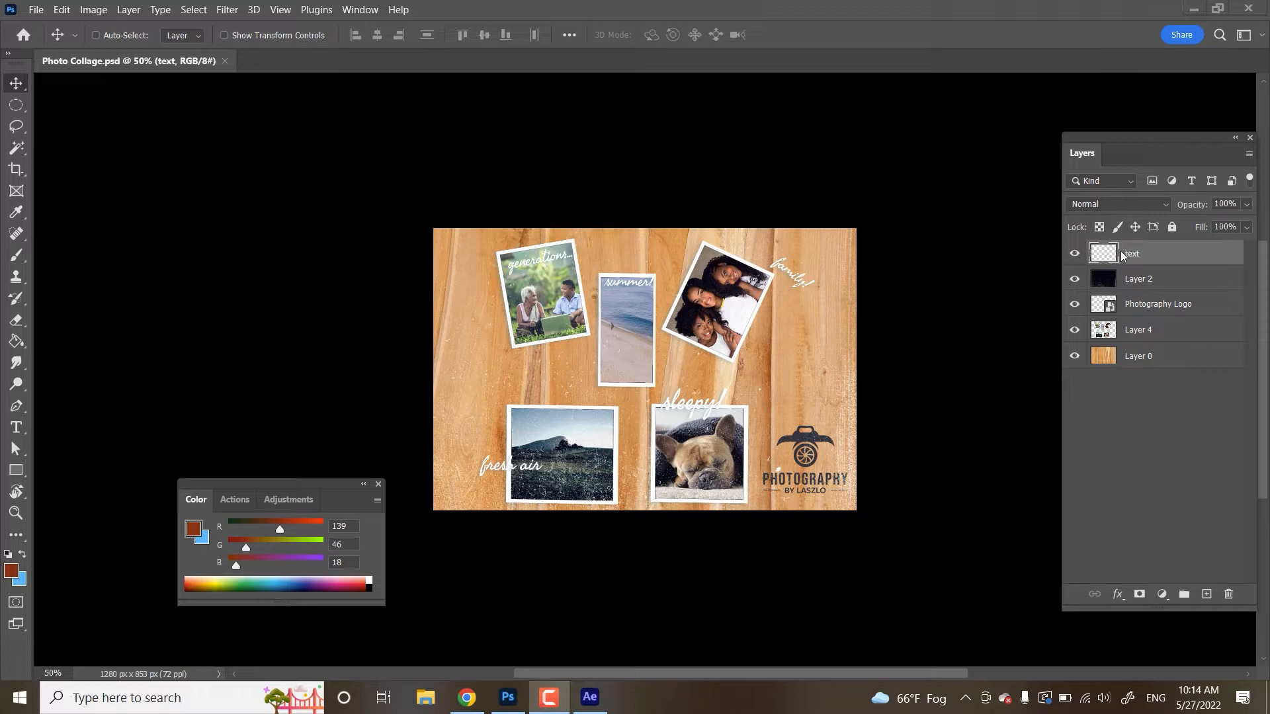
click(1076, 254)
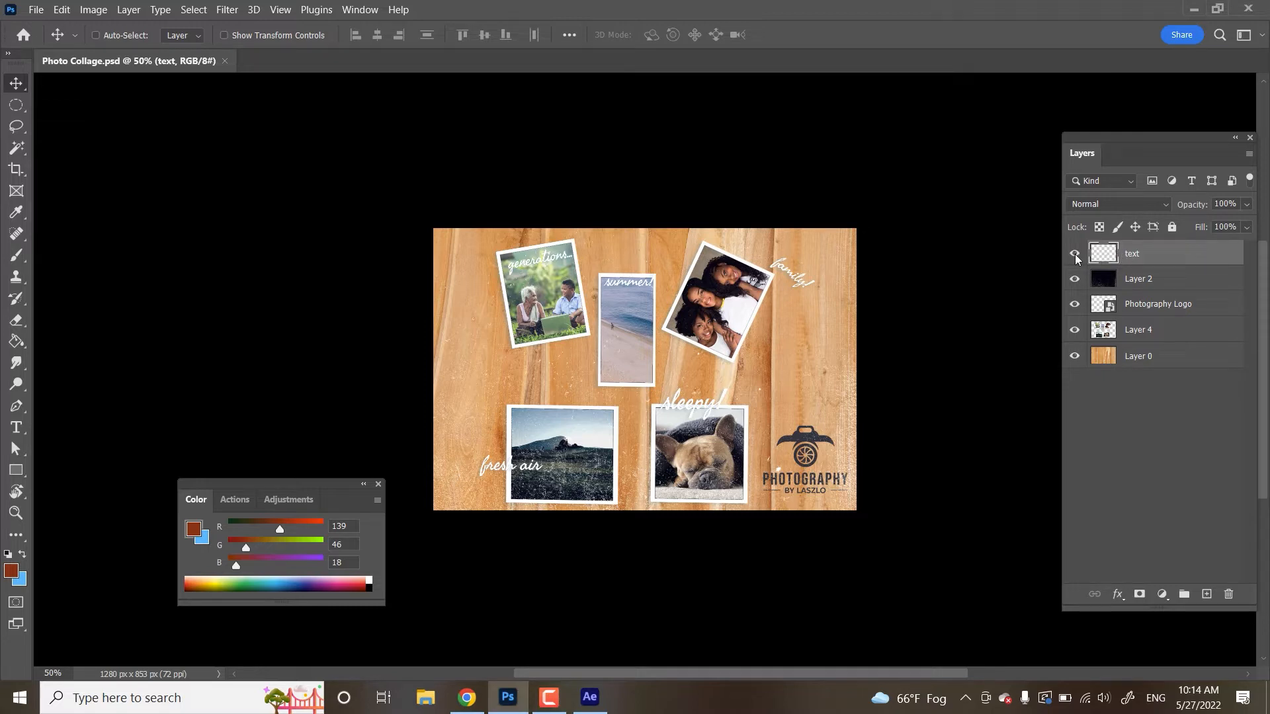
click(1075, 254)
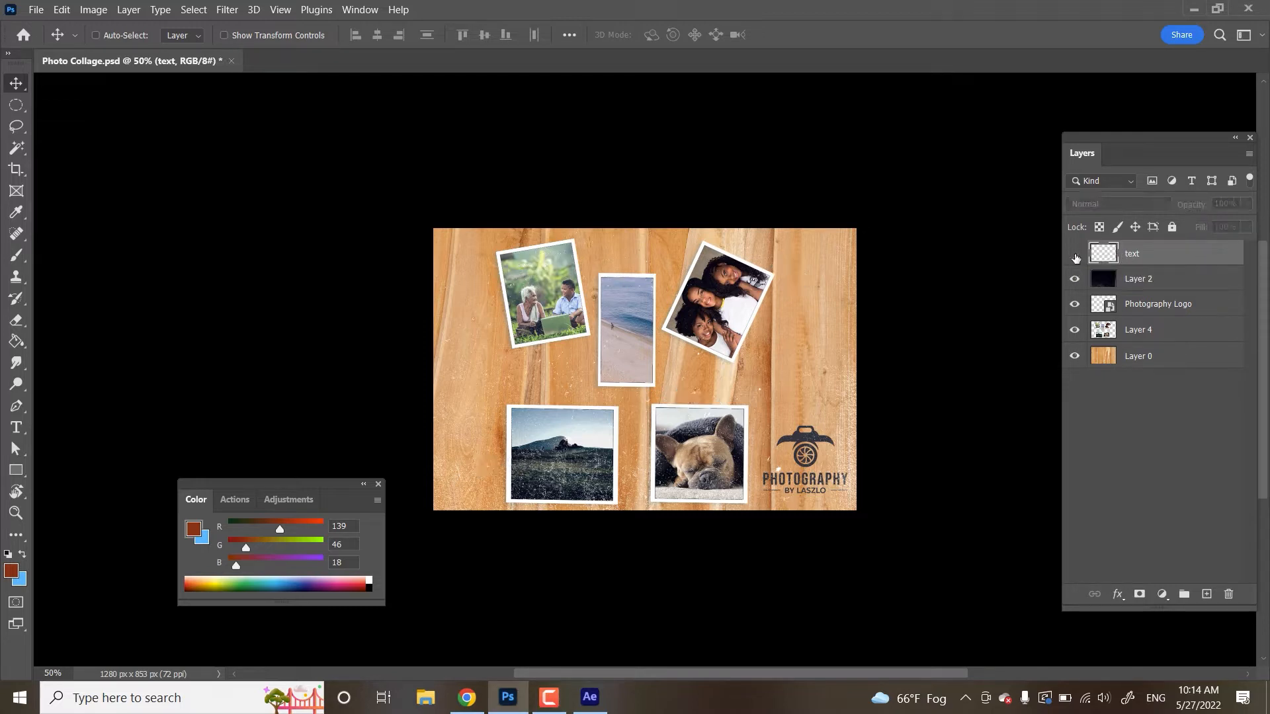
click(1075, 254)
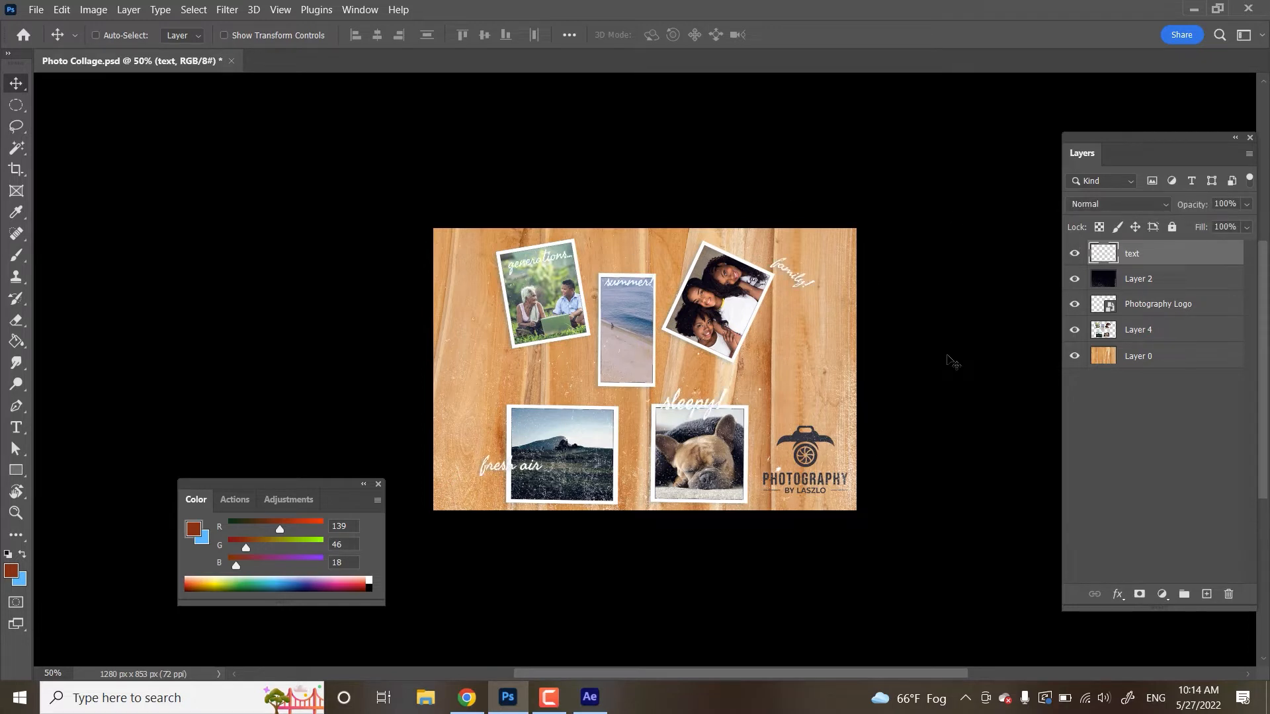
click(1159, 284)
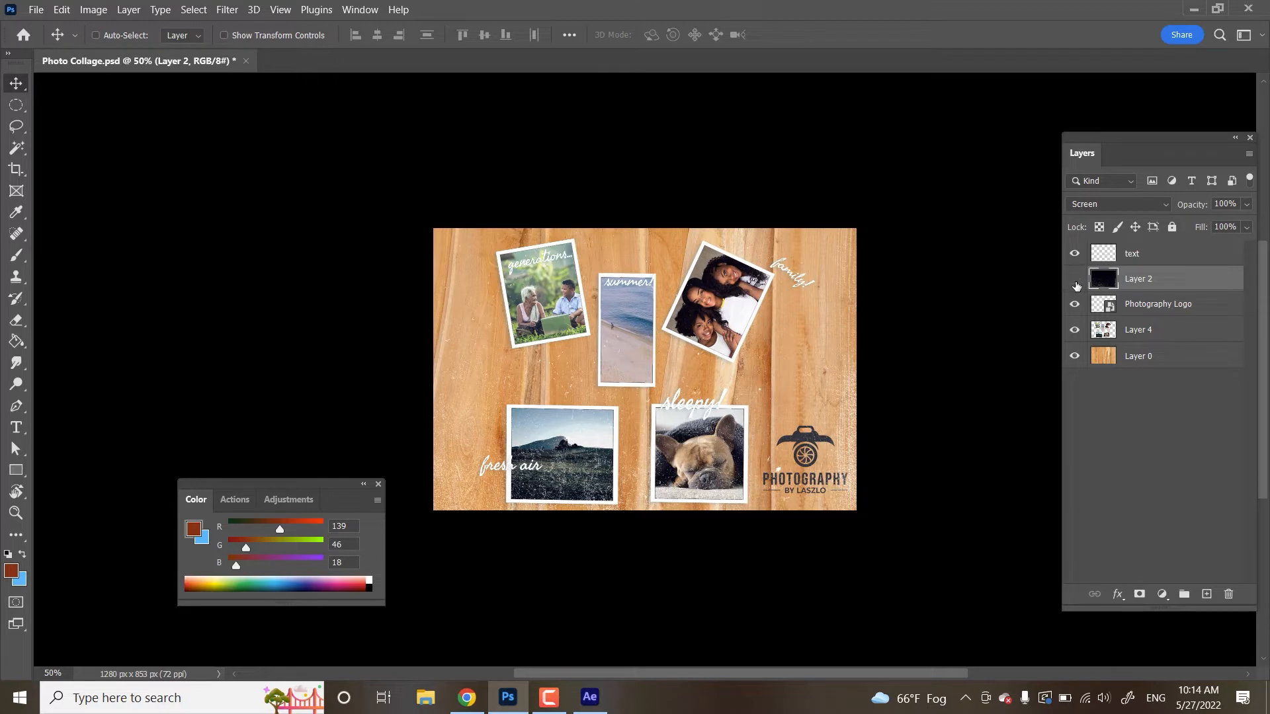
click(1074, 280)
click(1075, 280)
Check the contents of the Photography Logo, Layer 4 and Layer 0 layers by hiding and showing each in turn
click(1168, 310)
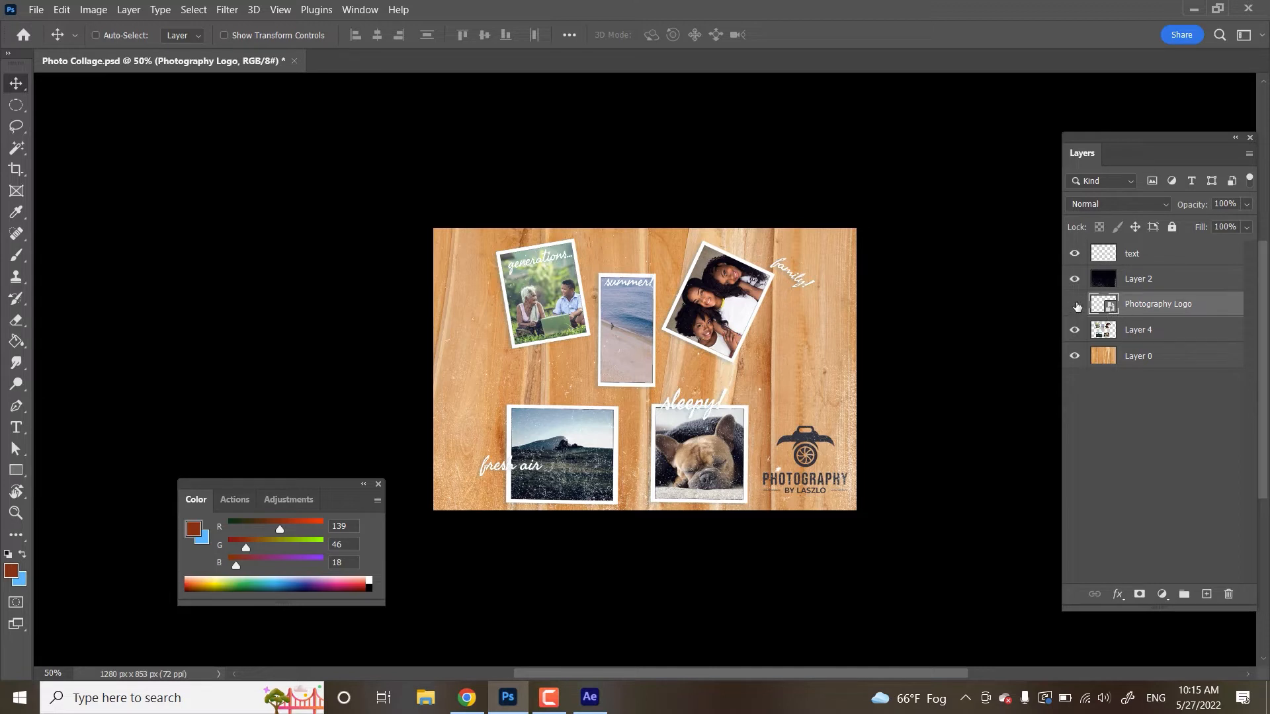
click(1076, 305)
click(1076, 305)
click(1157, 336)
click(1075, 330)
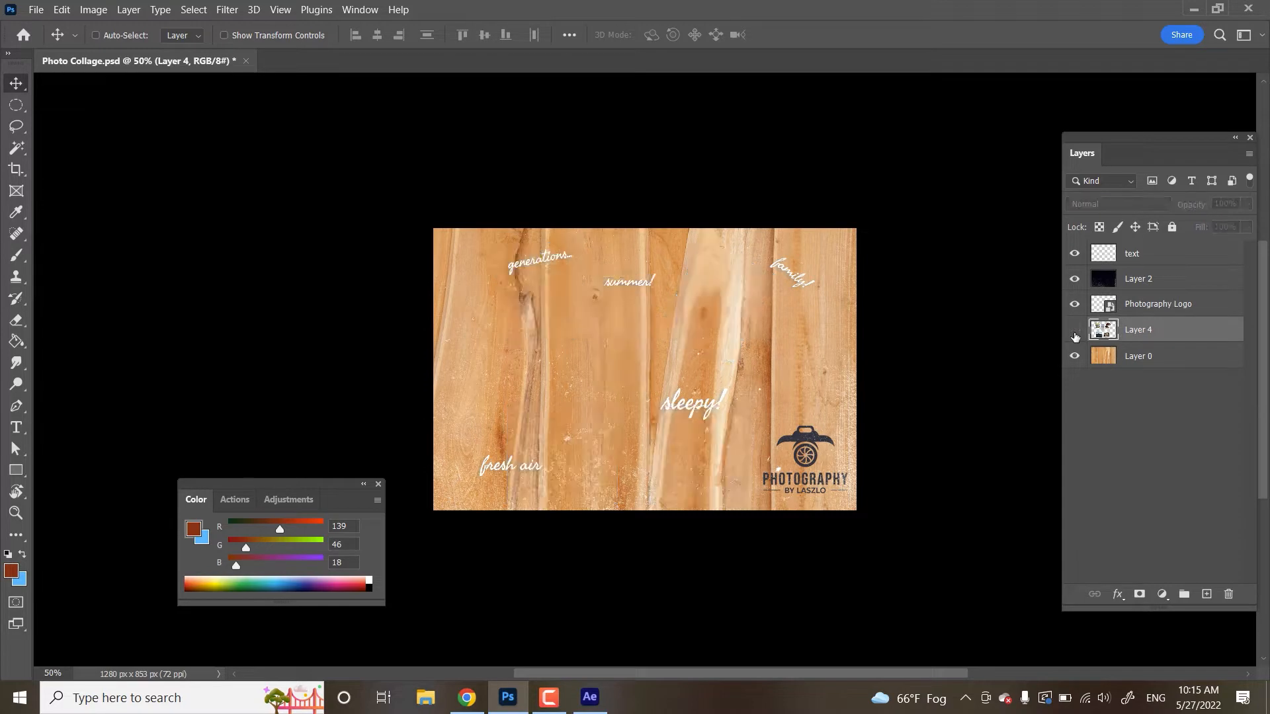
click(1075, 331)
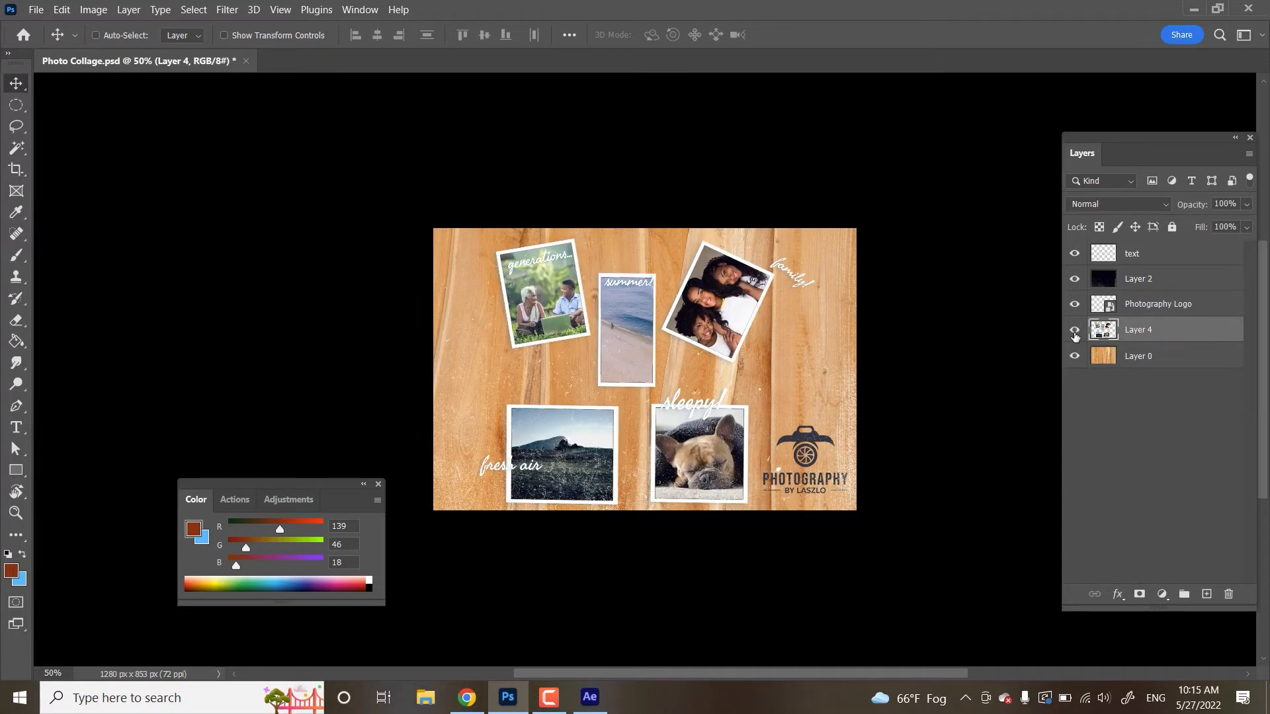
click(1076, 358)
click(1076, 358)
Switch to After Effects and import the Photo Collage PSD as Composition - Retain Layer Sizes with Editable Layer Styles
click(589, 697)
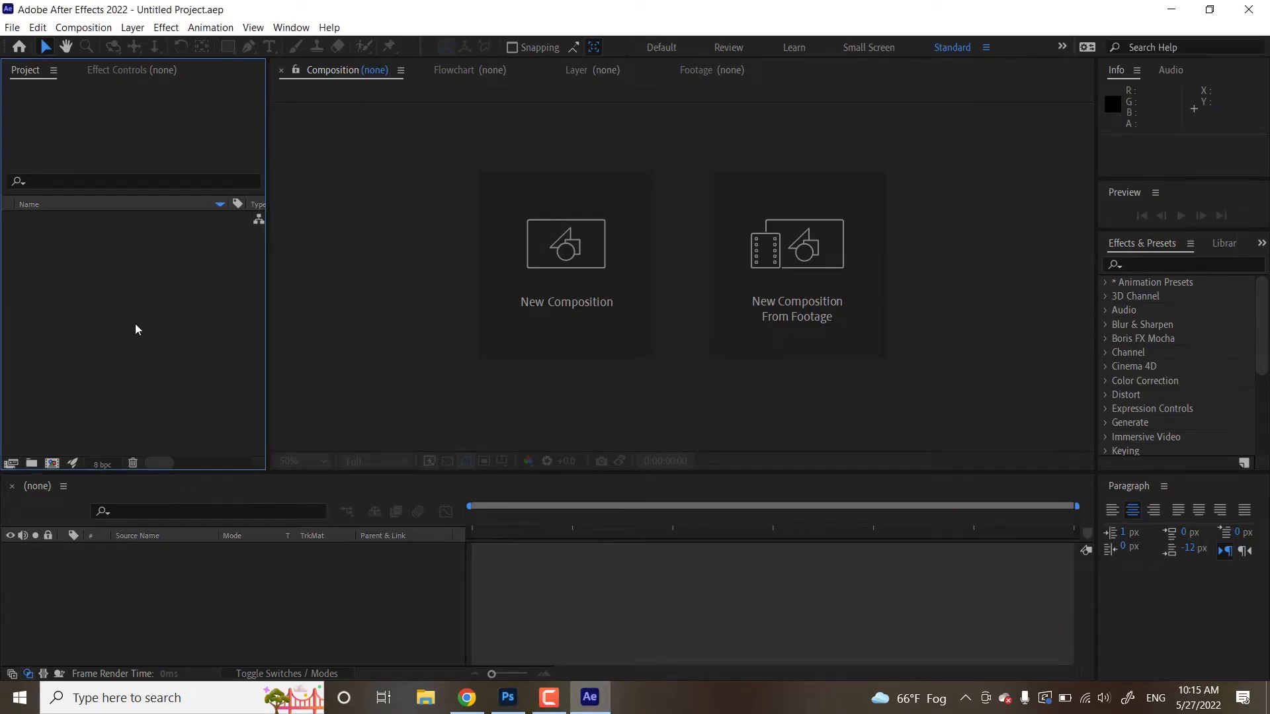
double_click(189, 356)
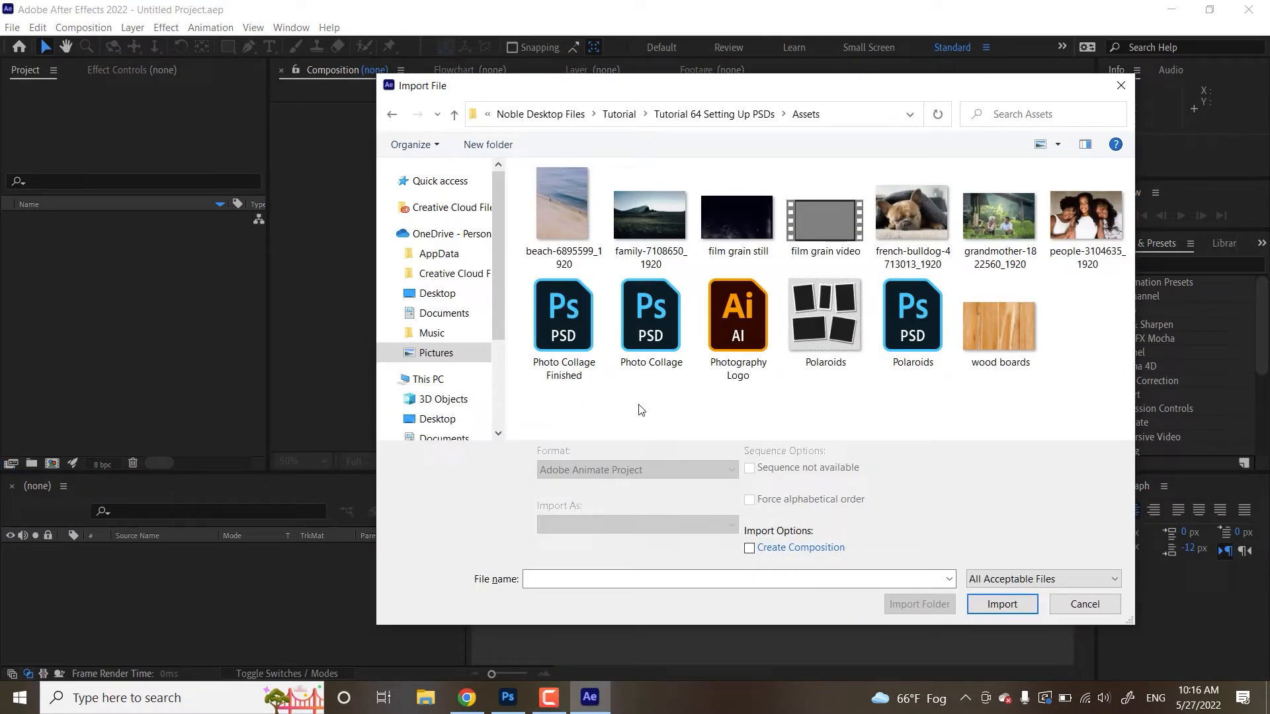
click(655, 345)
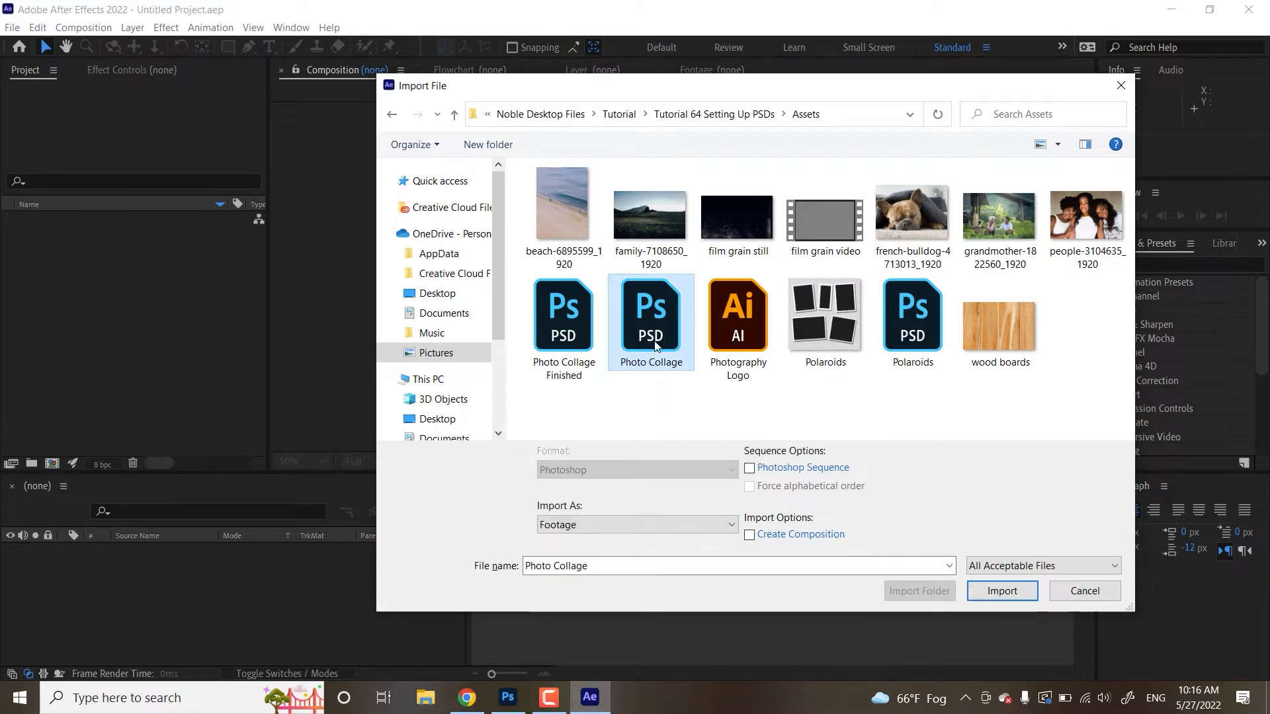
click(661, 532)
click(639, 556)
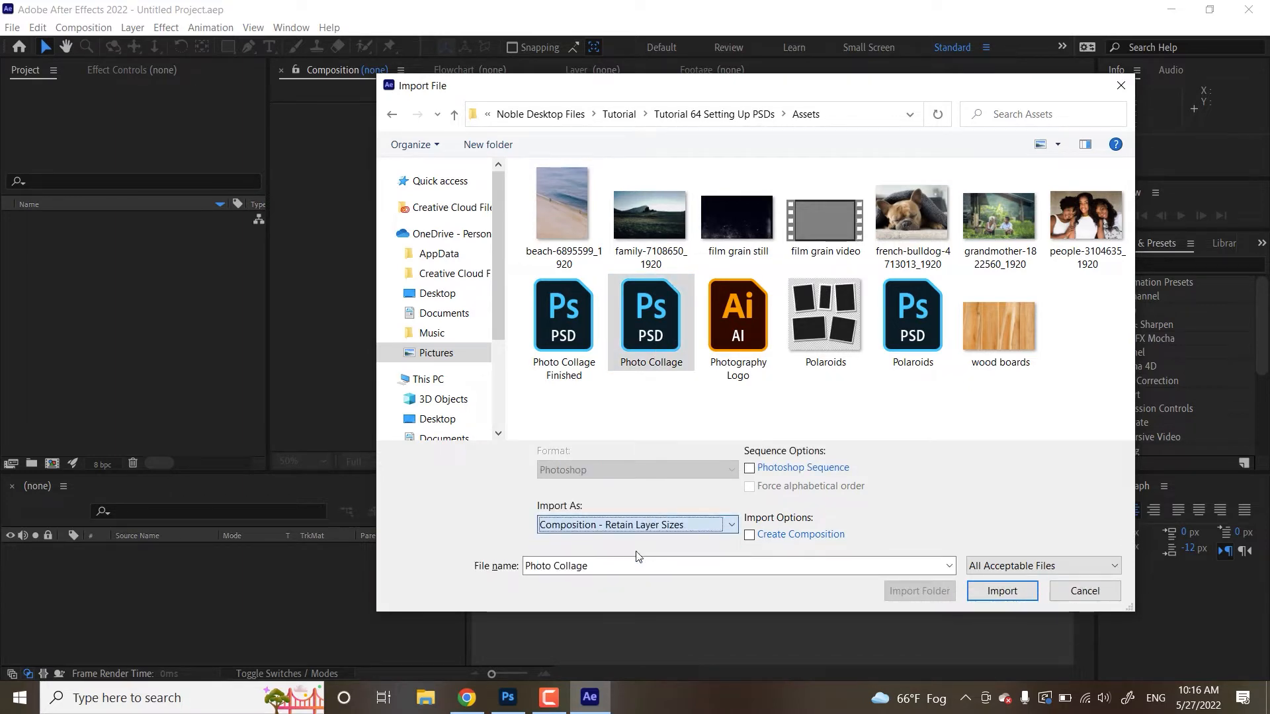
click(991, 593)
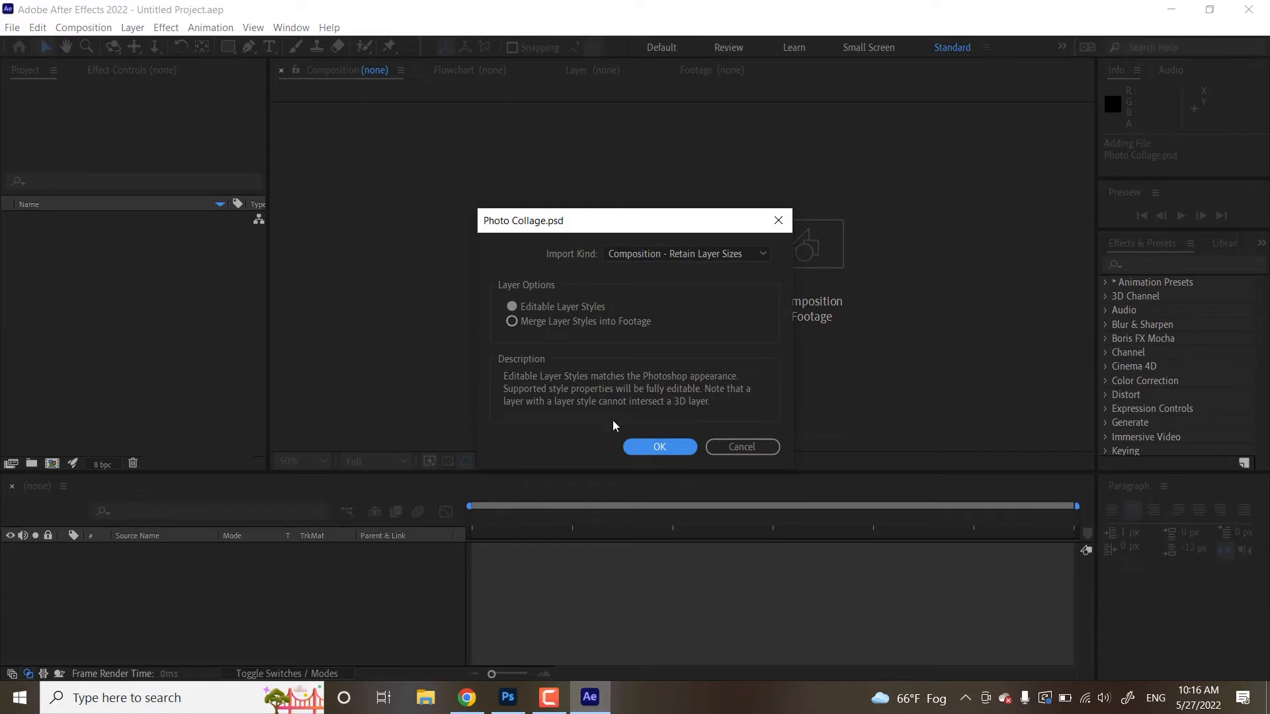
click(650, 445)
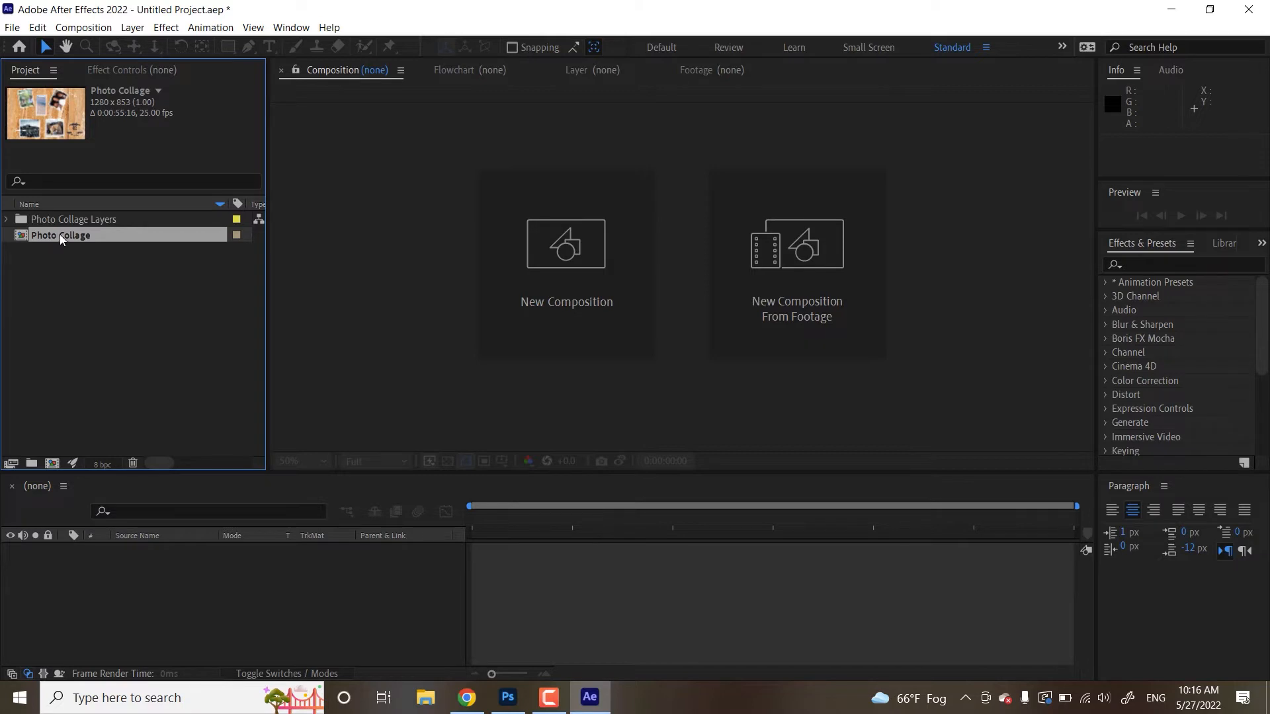
Create a new composition from the imported Photo Collage composition and open the nested composition to reach its layers
drag(60, 234, 520, 318)
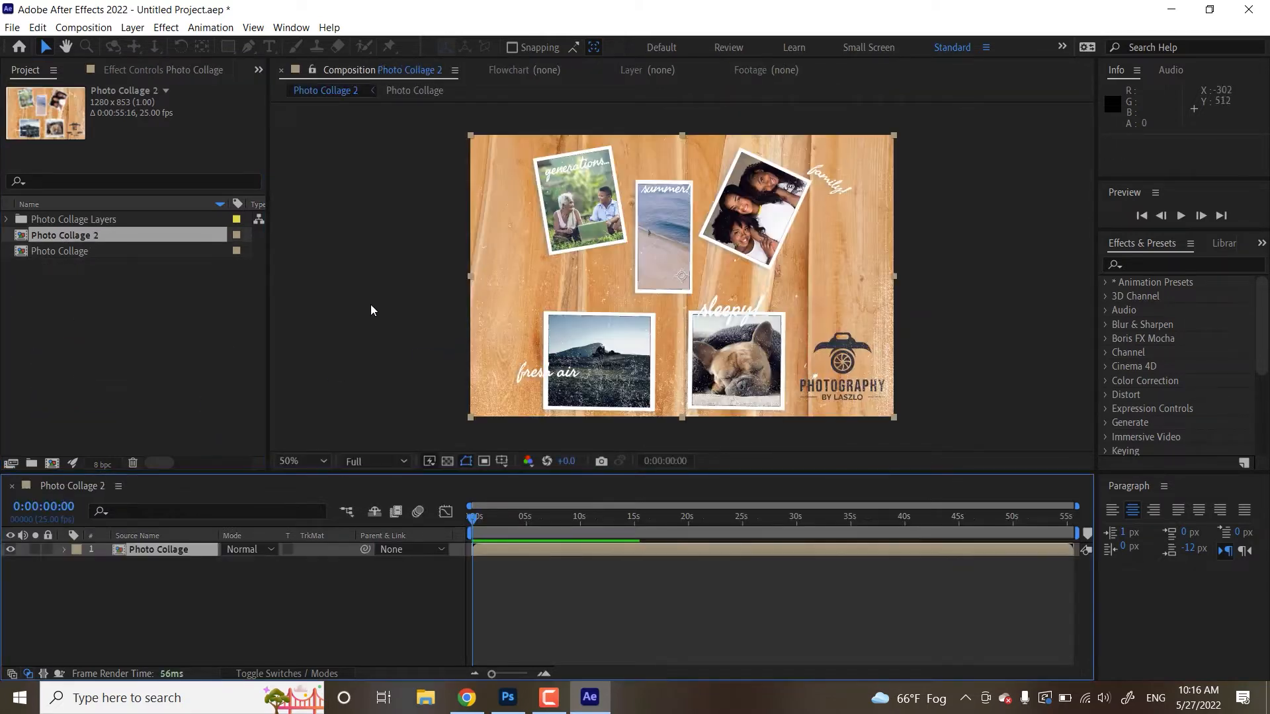
double_click(504, 549)
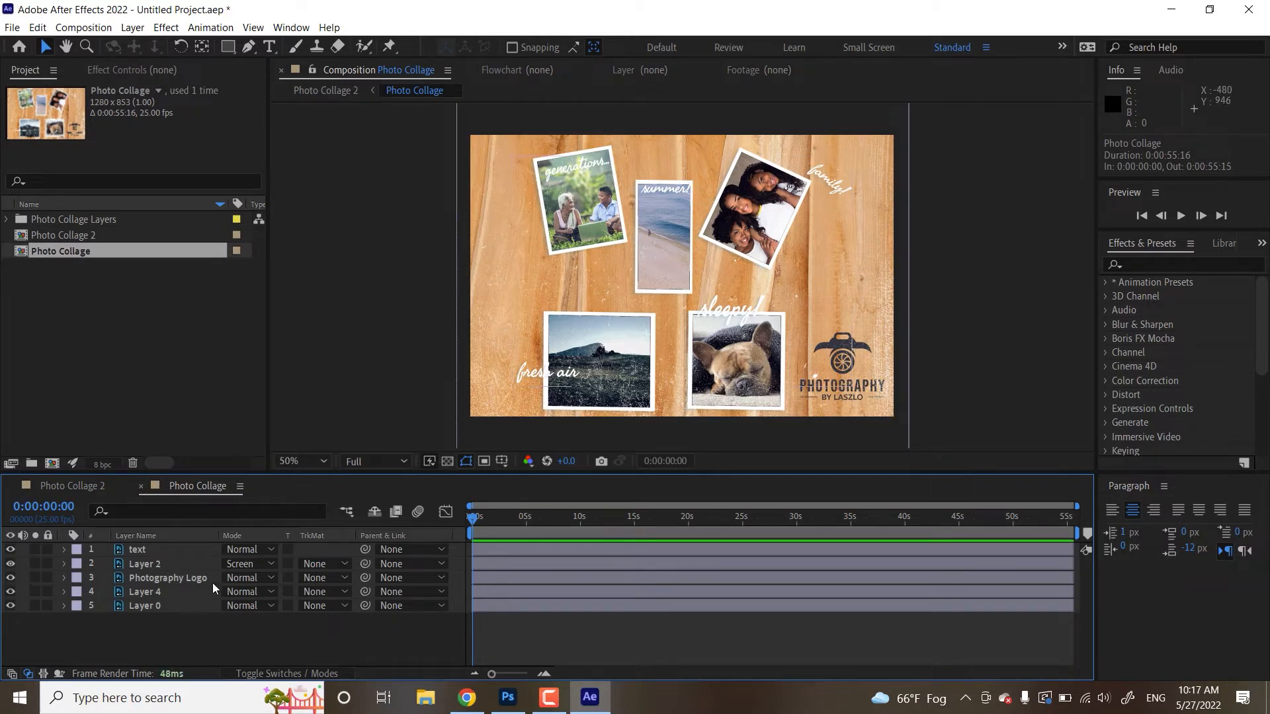
Reveal the text layer's Opacity property, try lowering it, and restore it to 100%
click(137, 549)
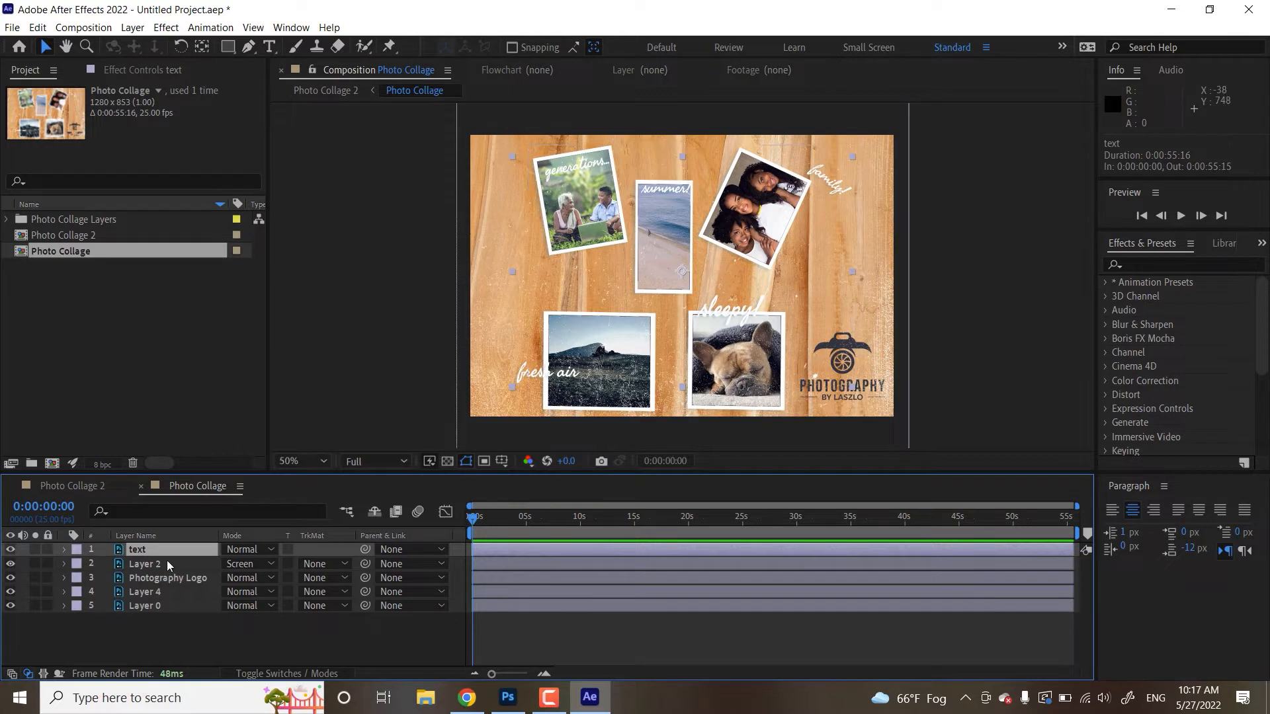
key(t)
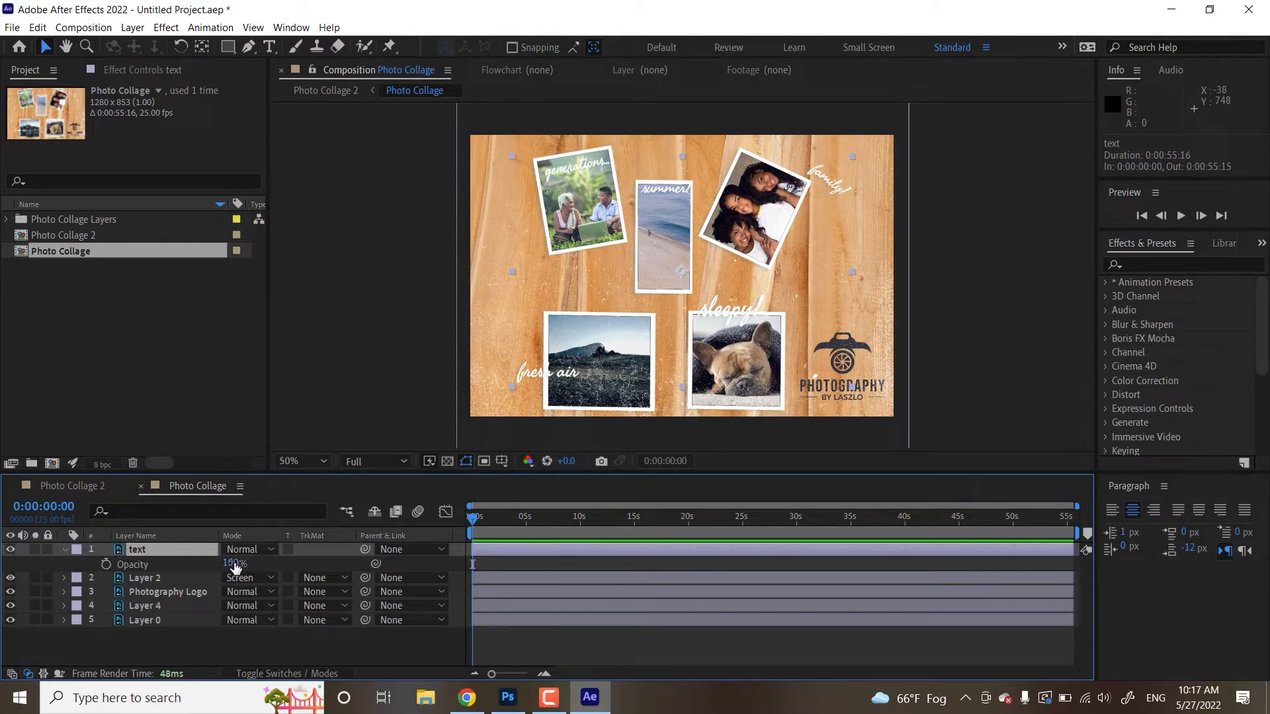
mouse_move(234, 567)
mouse_down()
mouse_move(84, 563)
mouse_move(216, 558)
mouse_up()
mouse_move(305, 556)
mouse_down()
mouse_move(291, 558)
mouse_move(326, 560)
mouse_up()
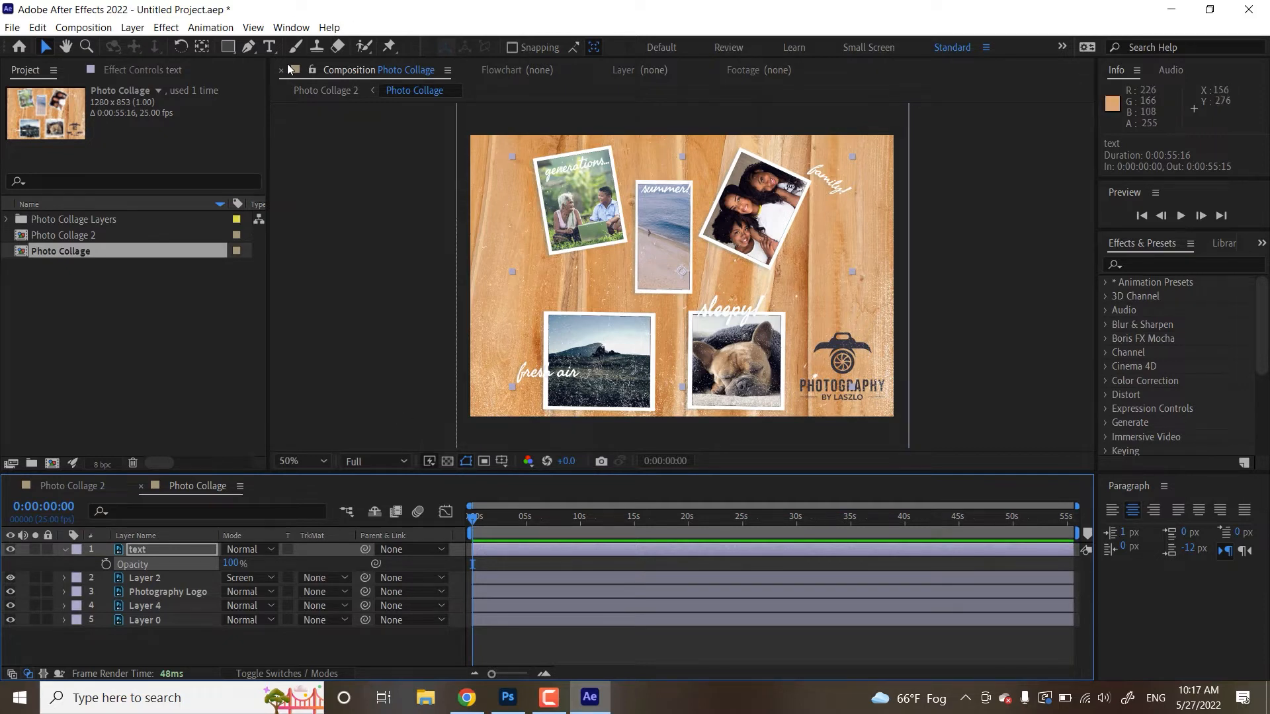
Draw a closed four-point Pen mask around the "fresh air" caption on the text layer
click(249, 47)
click(496, 341)
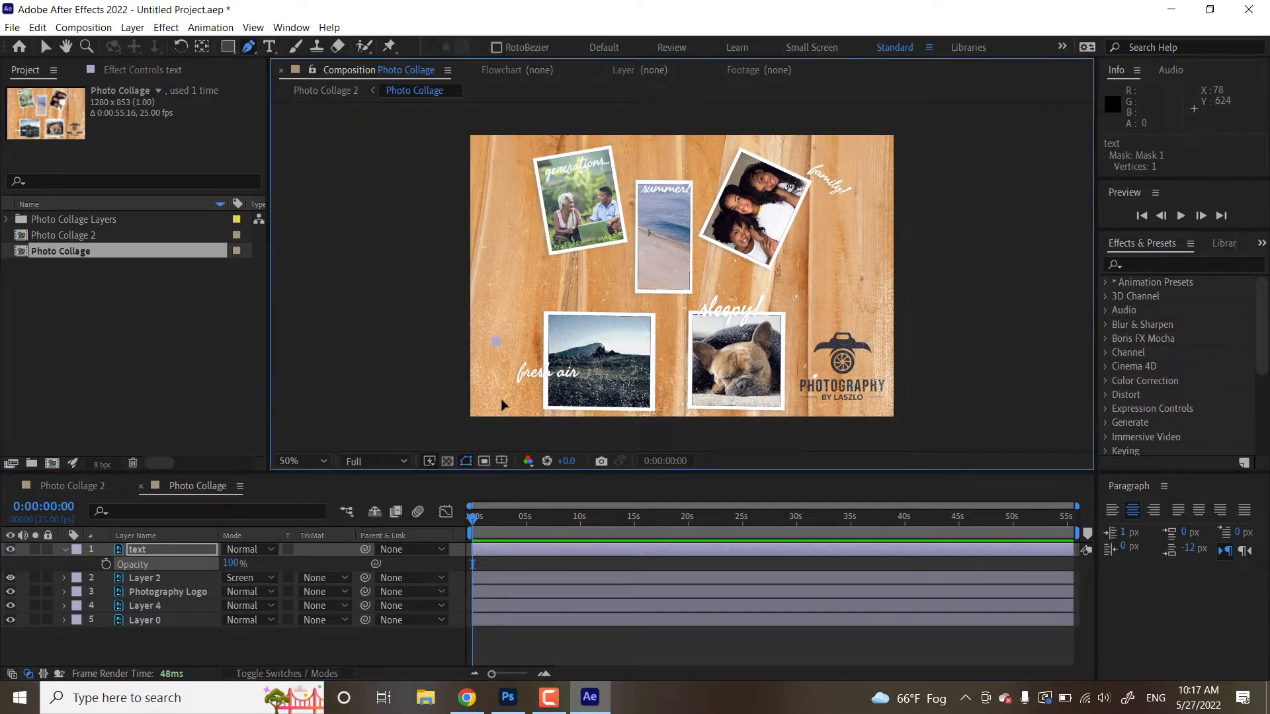
click(501, 409)
click(658, 382)
click(608, 347)
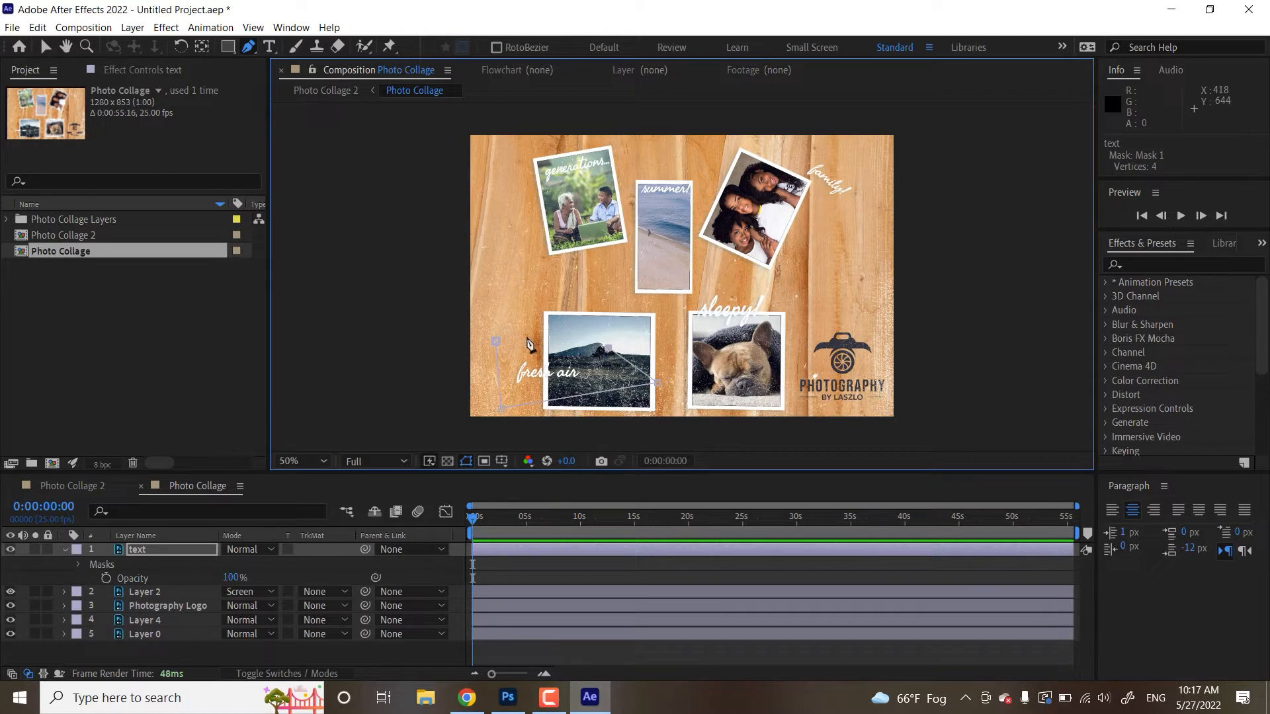
click(496, 342)
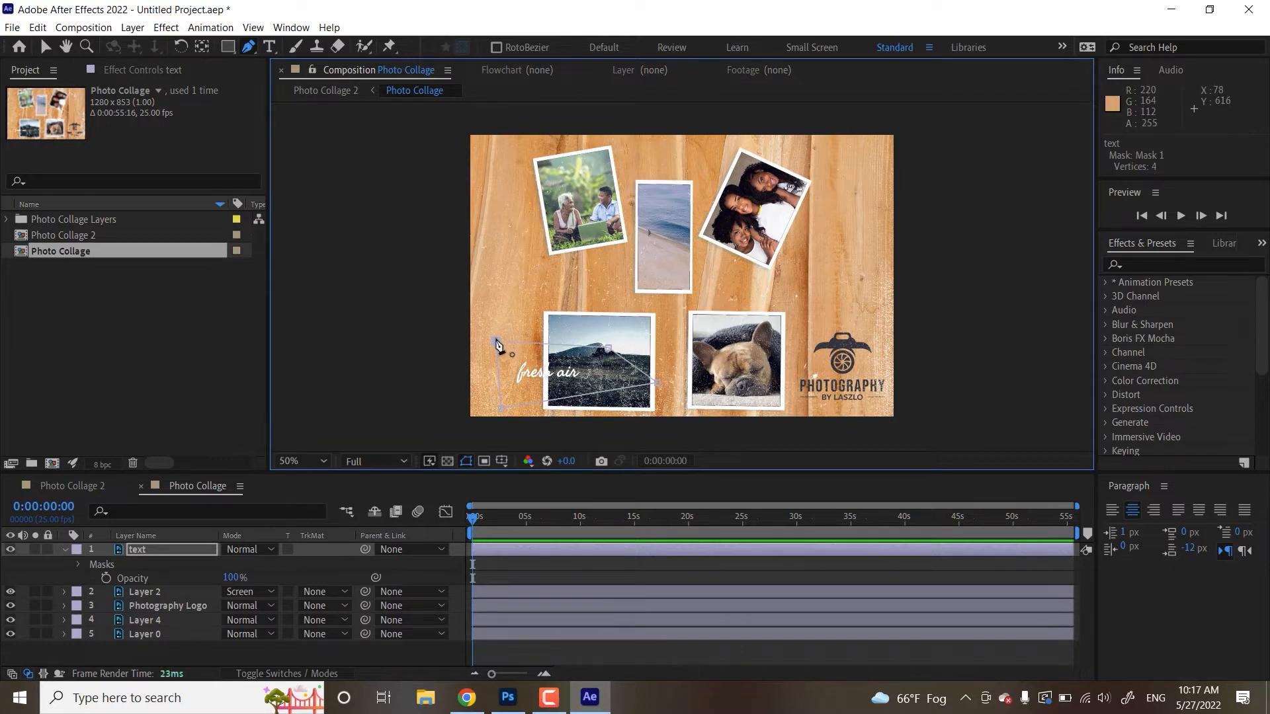
Undo the whole mask path on the text layer and return to the Selection tool
key(ctrl+z)
key(ctrl+z)
key(ctrl+z)
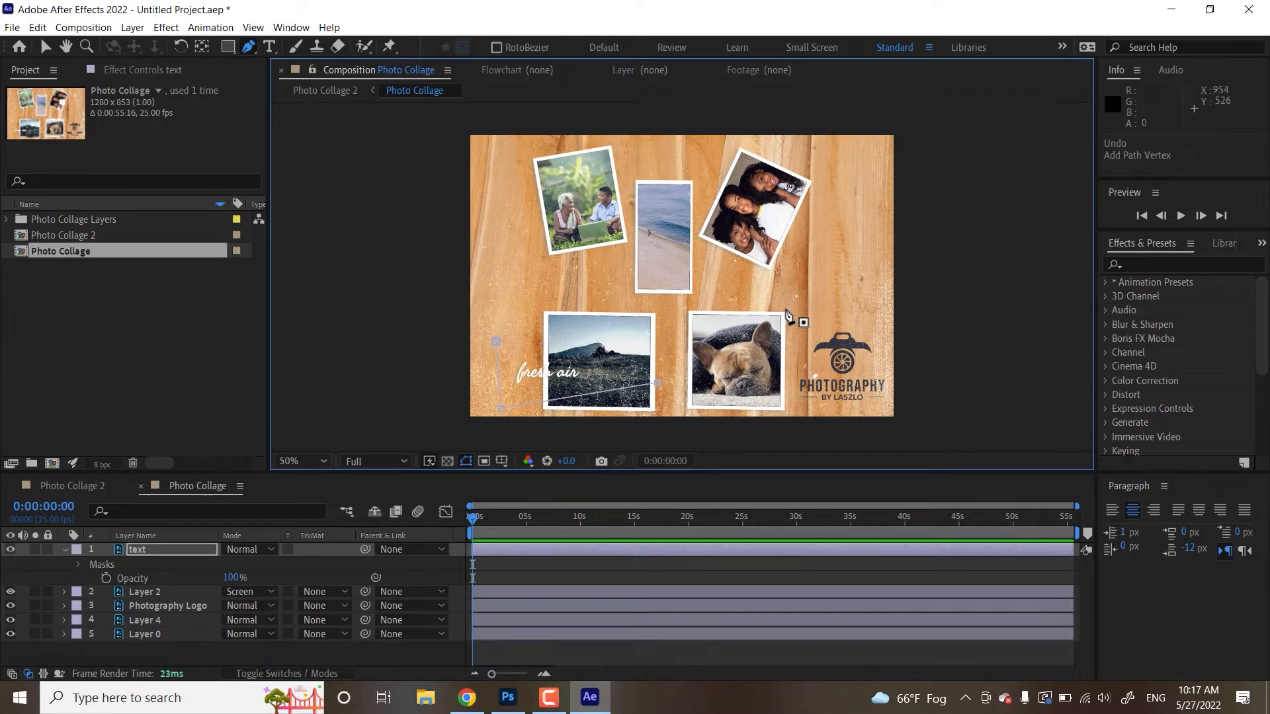
key(ctrl+z)
key(ctrl+z)
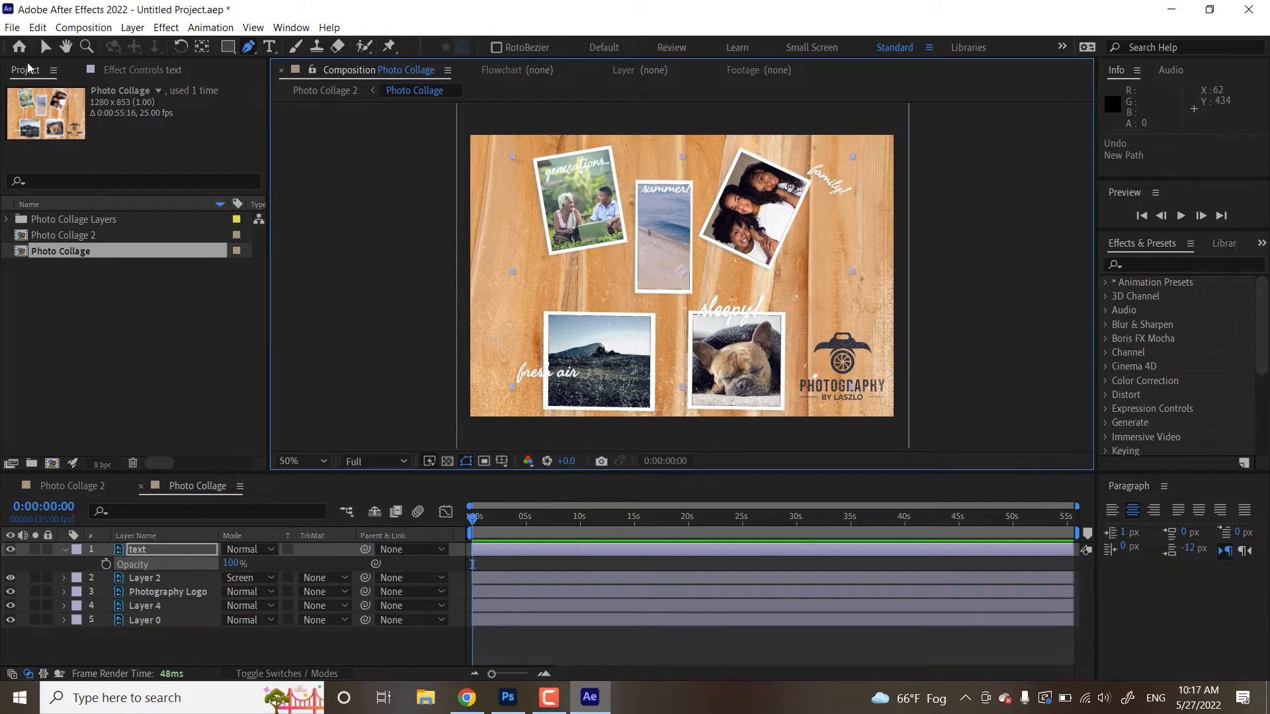
click(41, 56)
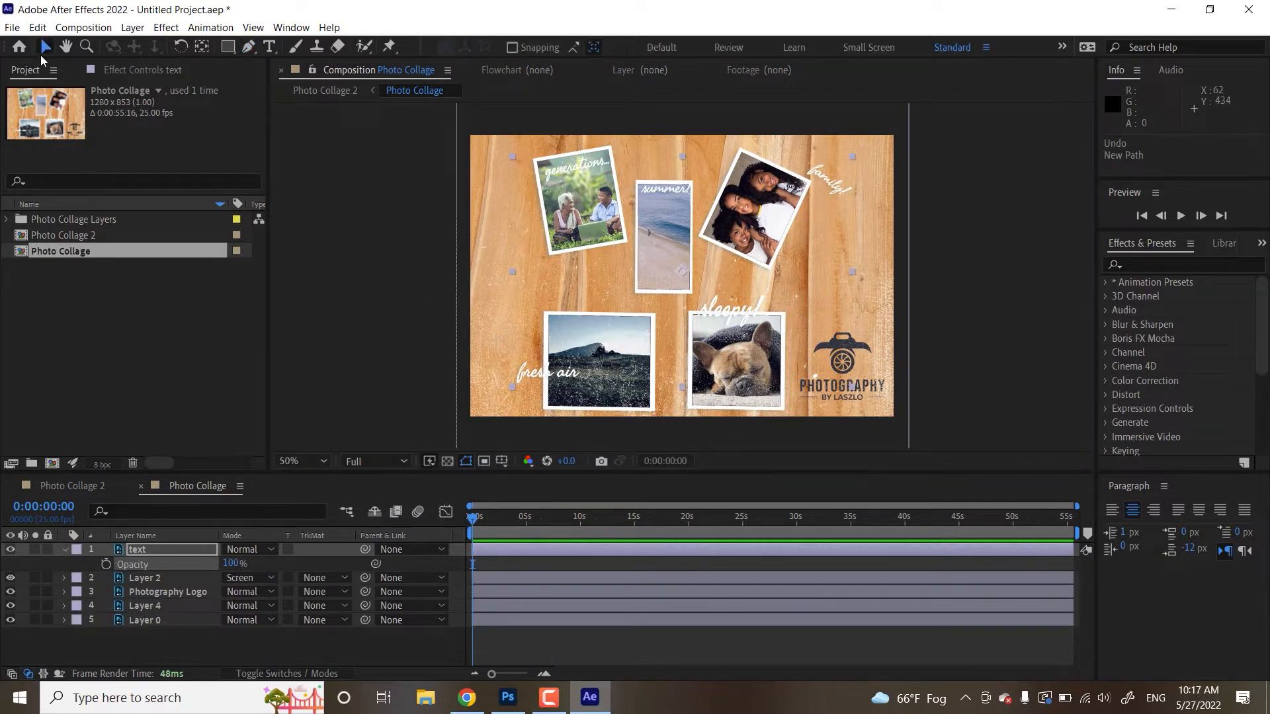
Compare the collage with Layer 2 hidden and shown, and shift Layer 2 to position 658.5, 352.5
click(141, 579)
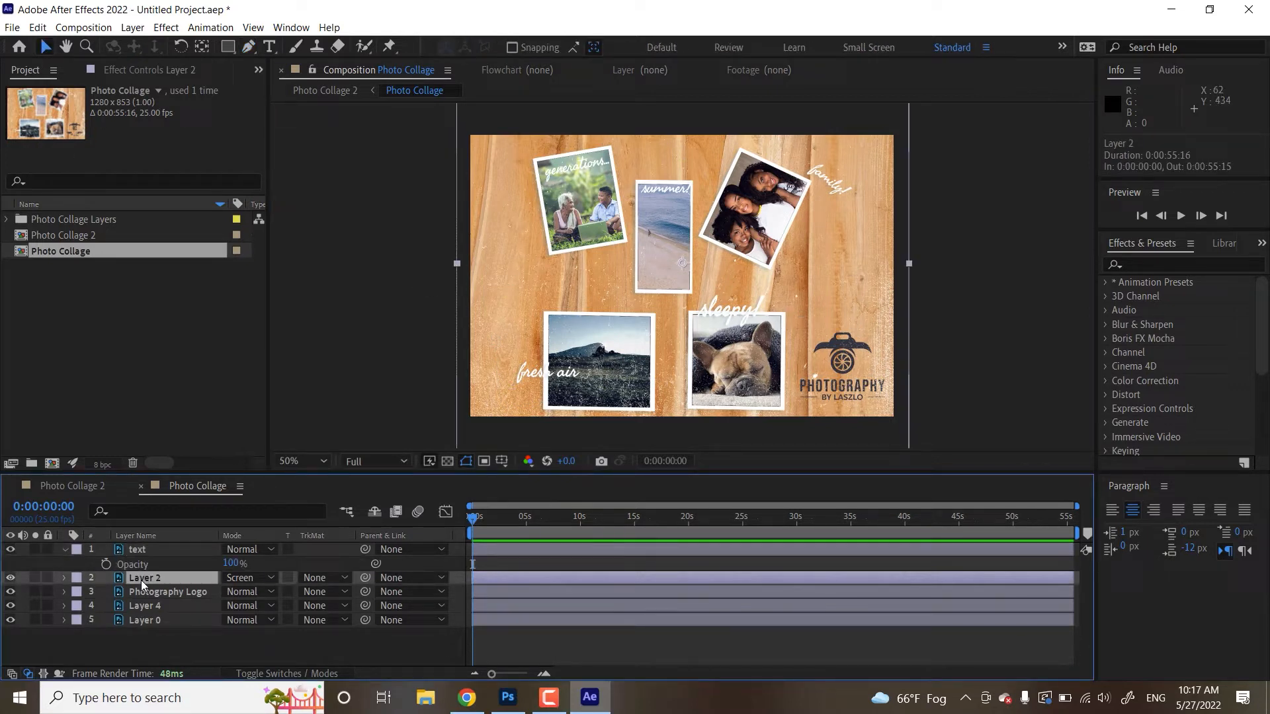
click(10, 578)
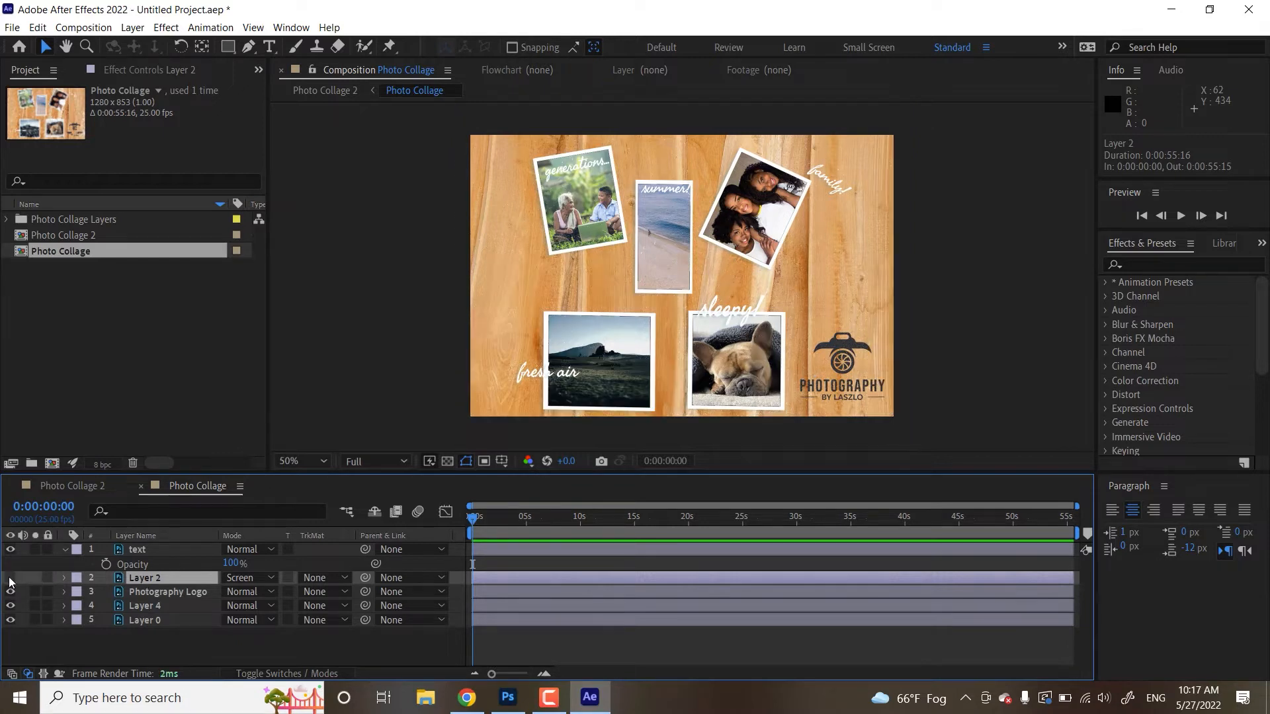
click(10, 579)
click(10, 578)
click(9, 579)
click(10, 579)
click(10, 578)
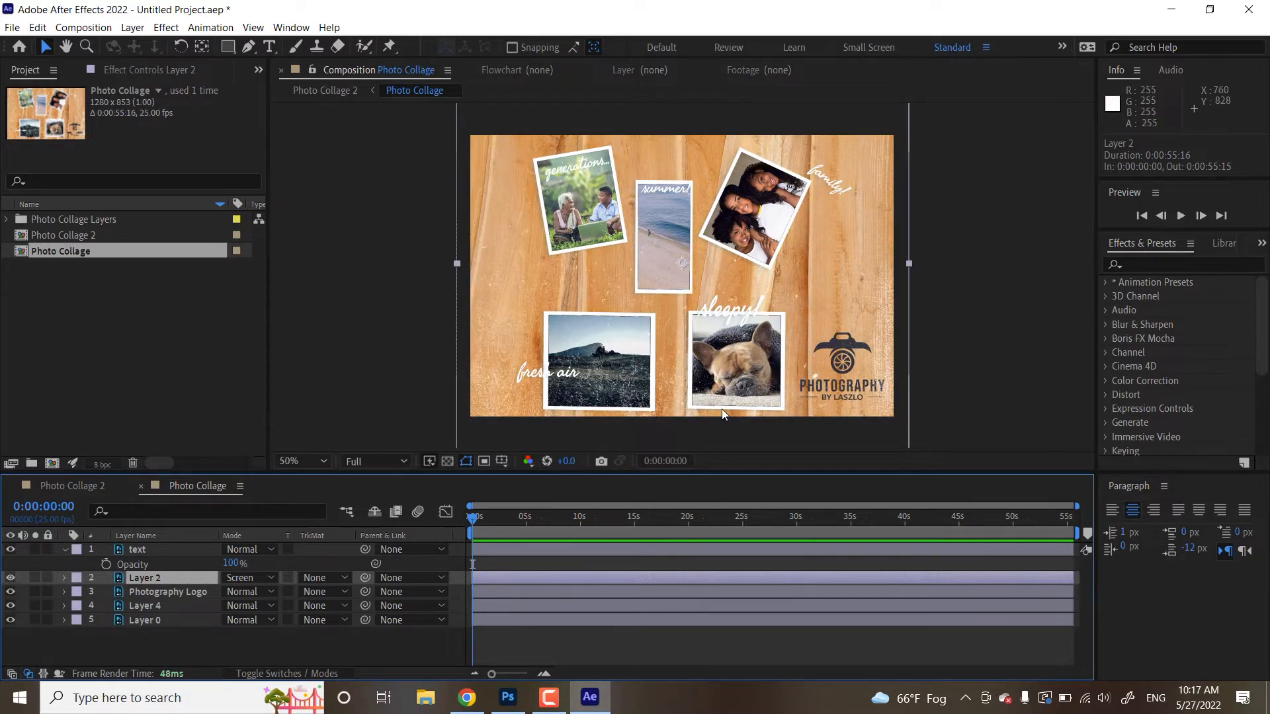
mouse_move(520, 310)
mouse_down()
mouse_move(509, 289)
mouse_move(519, 297)
mouse_up()
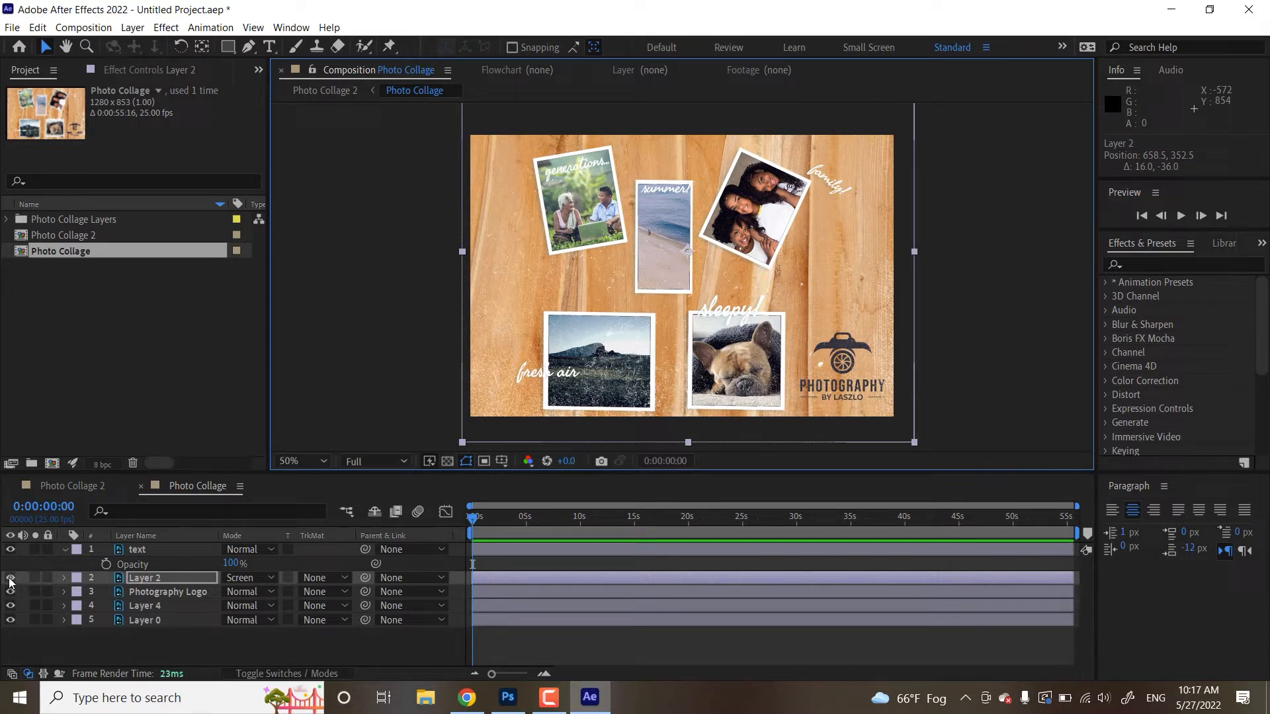
Inspect the Transform properties of the Photography Logo layer and collapse the layer again
click(168, 594)
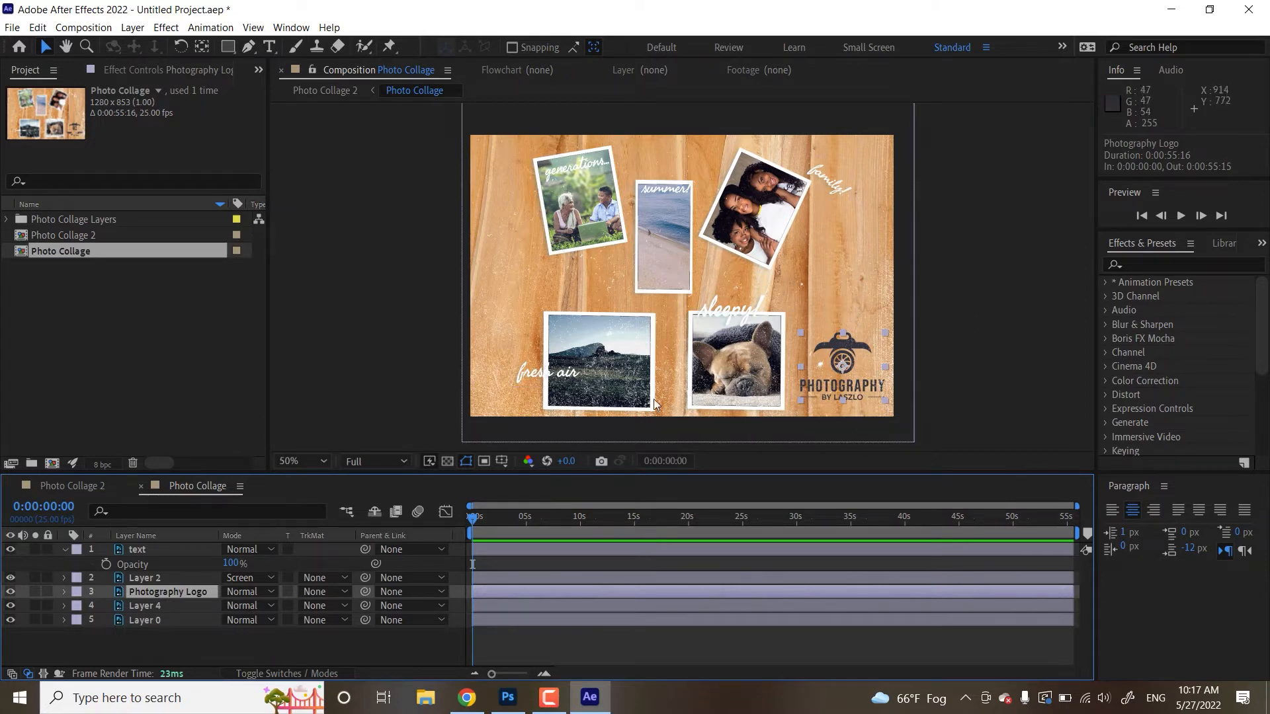
click(65, 594)
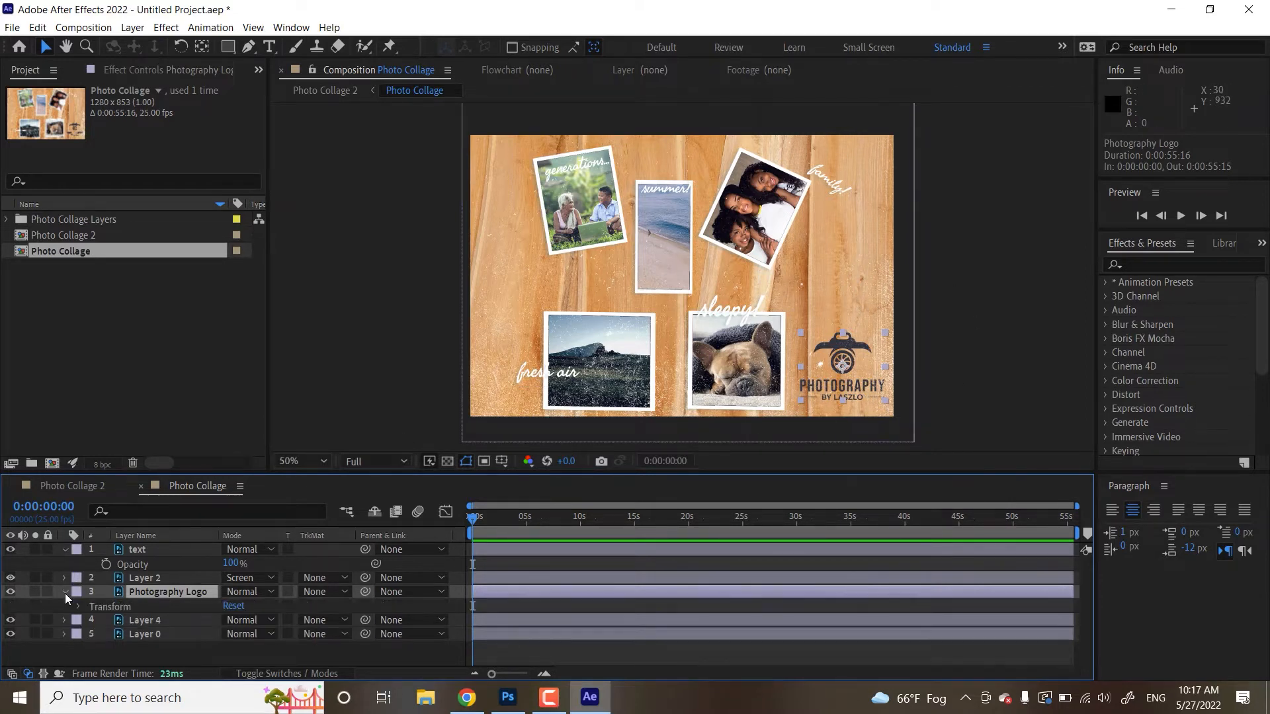
click(77, 608)
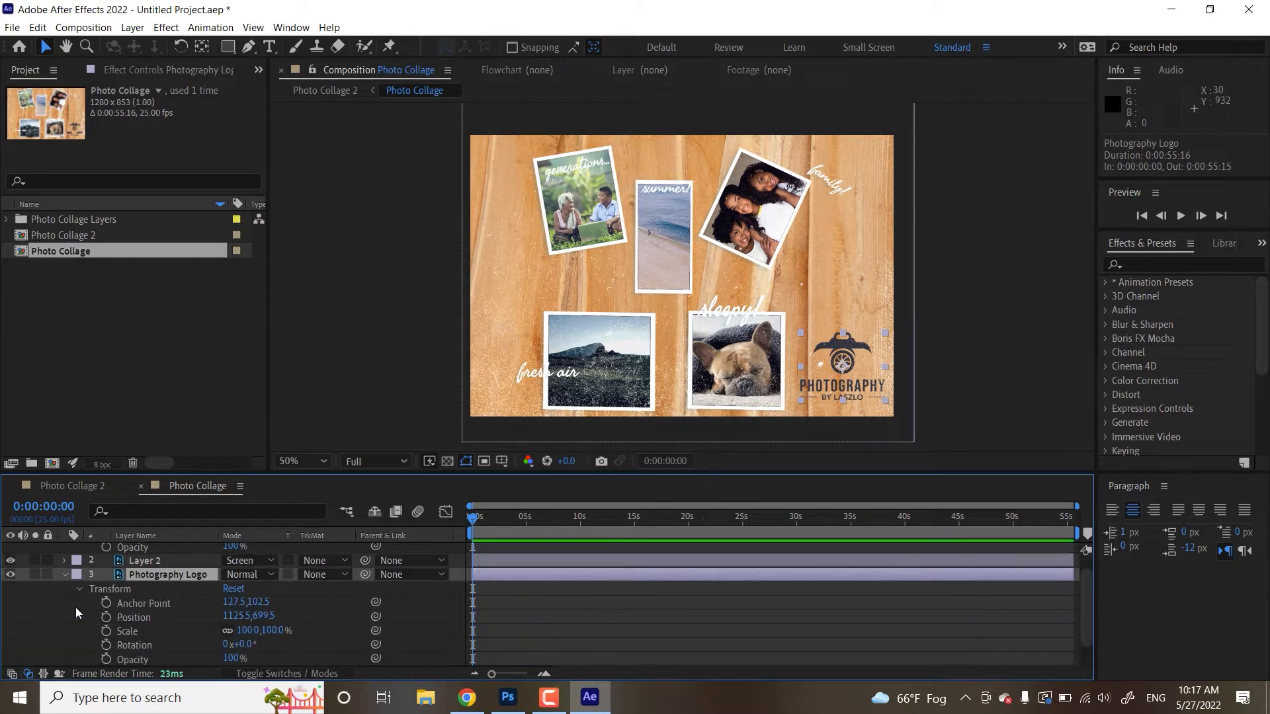
click(64, 573)
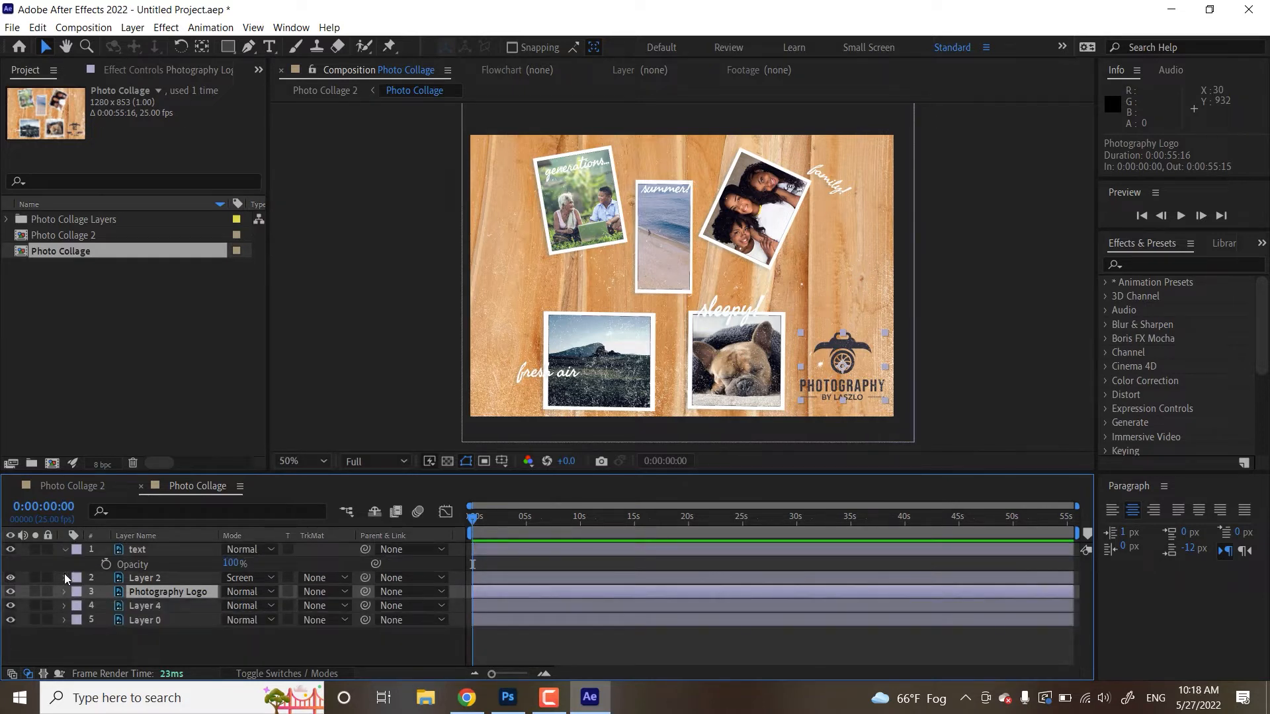
Draw a closed four-point Pen mask around the logo on the Photography Logo layer, extending its upper-right point to the canvas edge
click(248, 47)
click(857, 308)
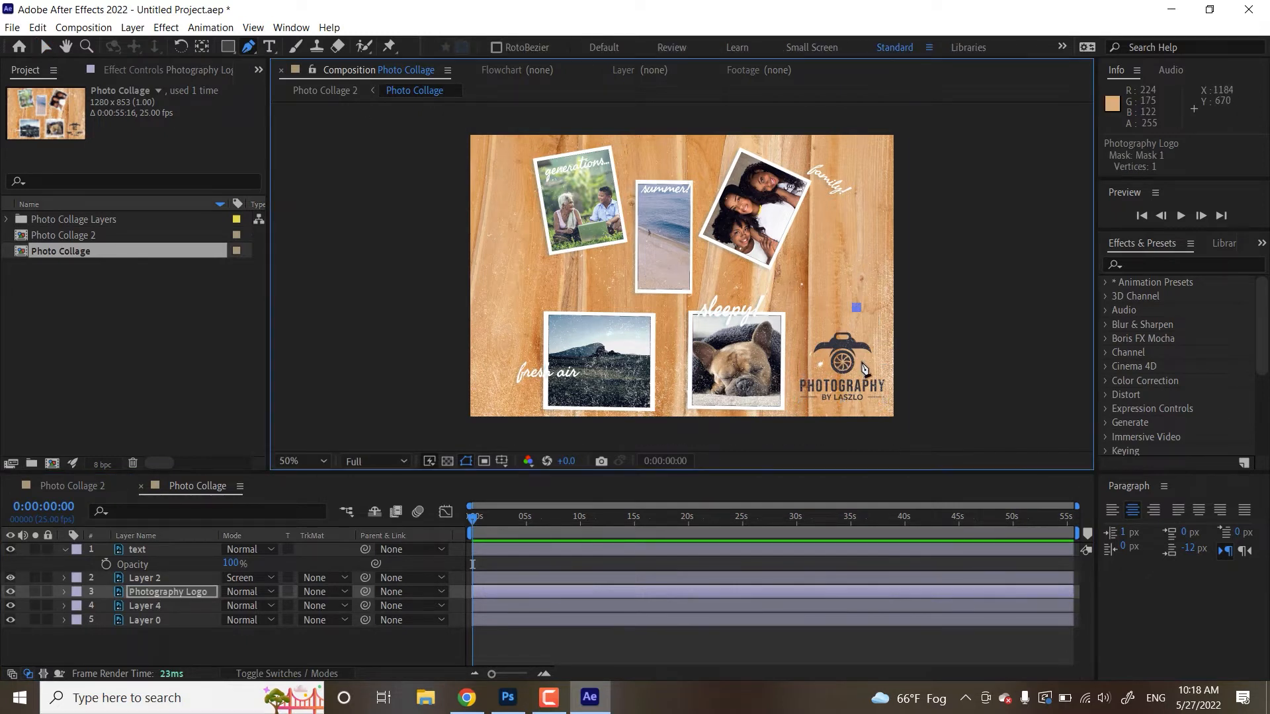
click(858, 412)
click(767, 403)
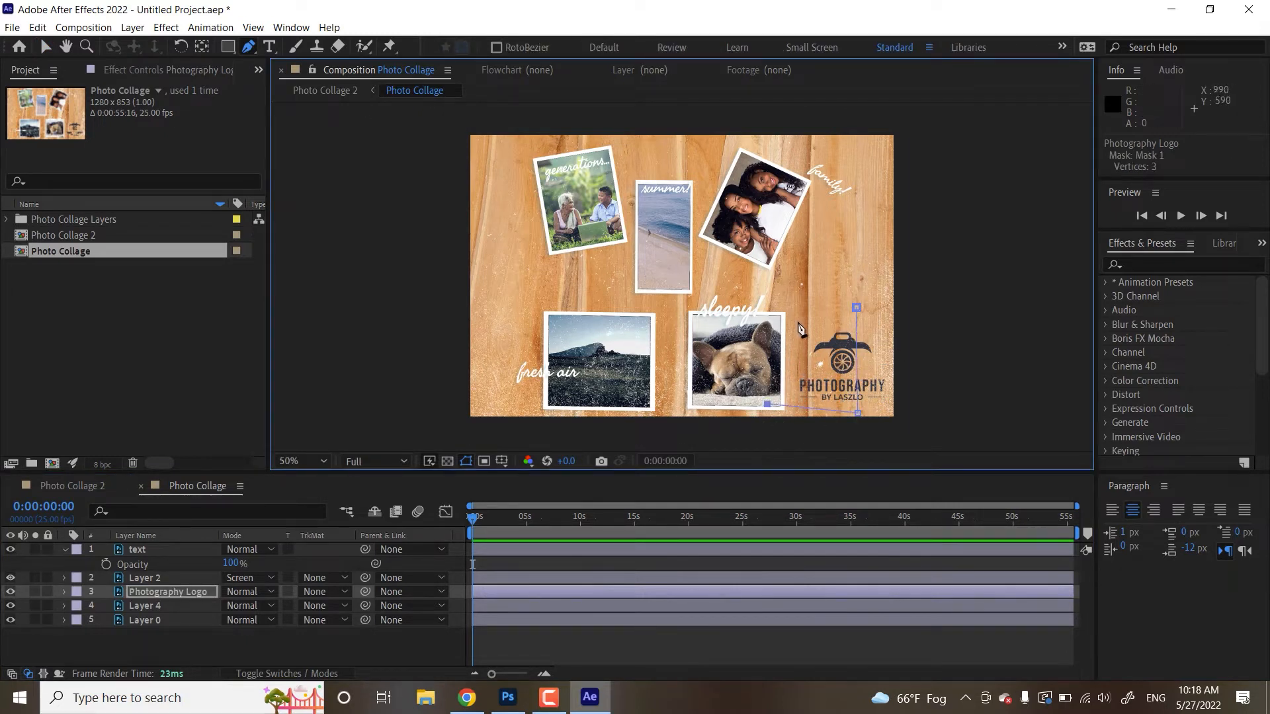
click(798, 319)
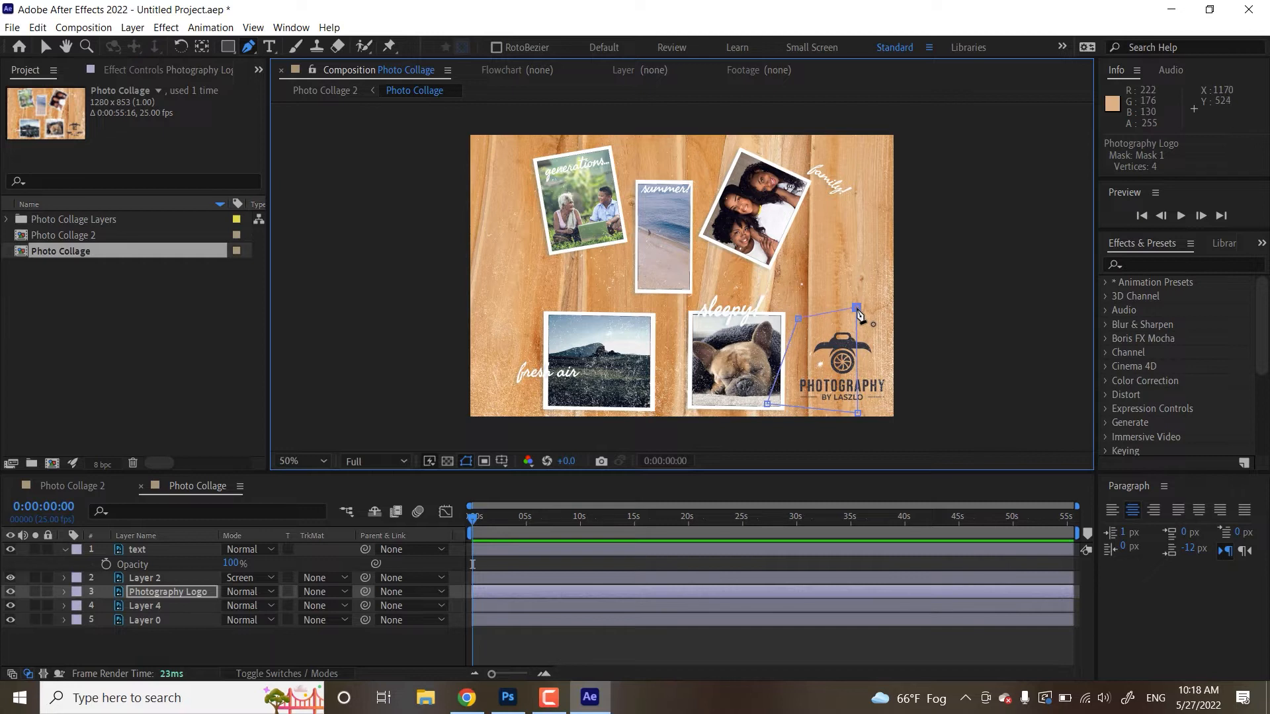
click(857, 308)
drag(858, 308, 894, 314)
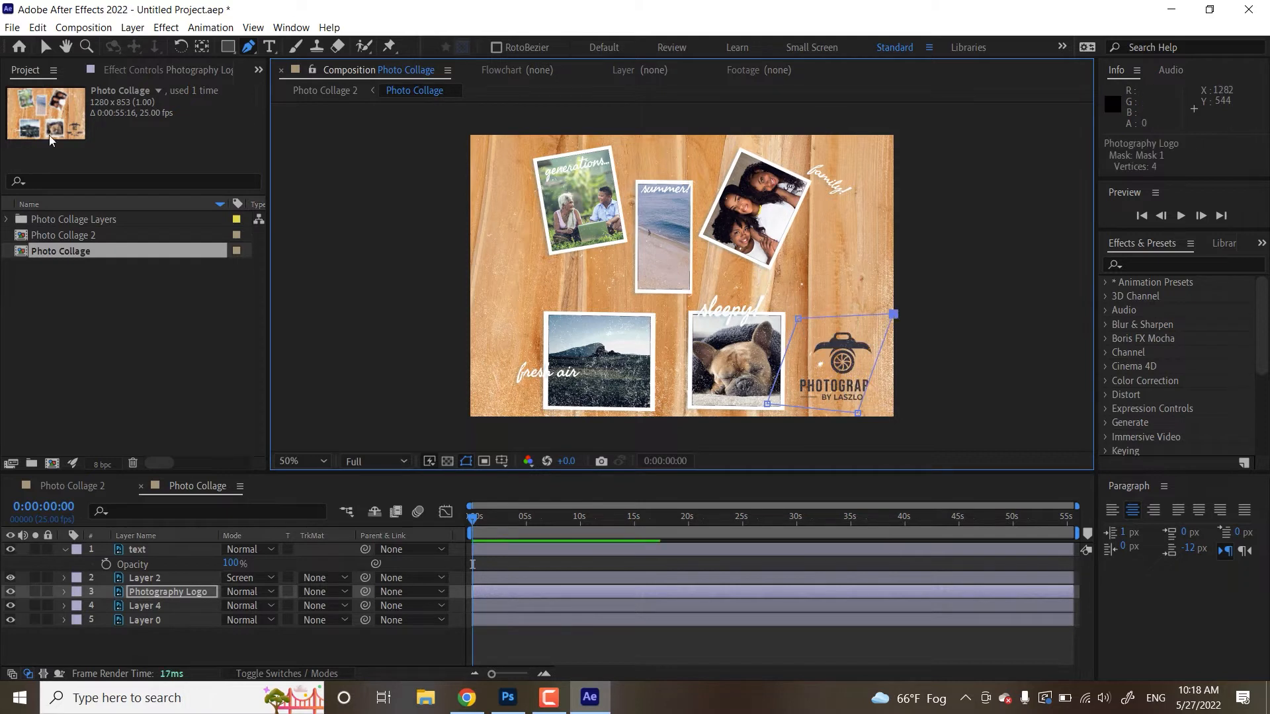
Compare the collage with Layer 4 hidden and shown
click(160, 606)
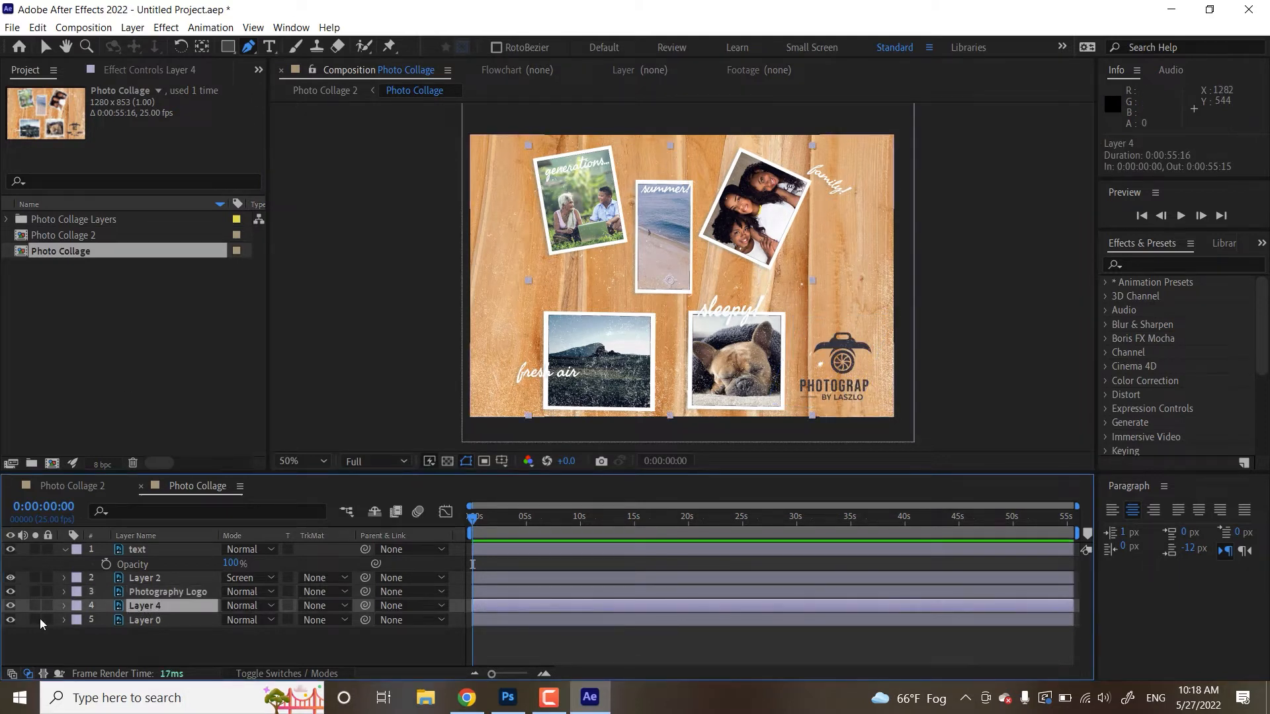
click(10, 606)
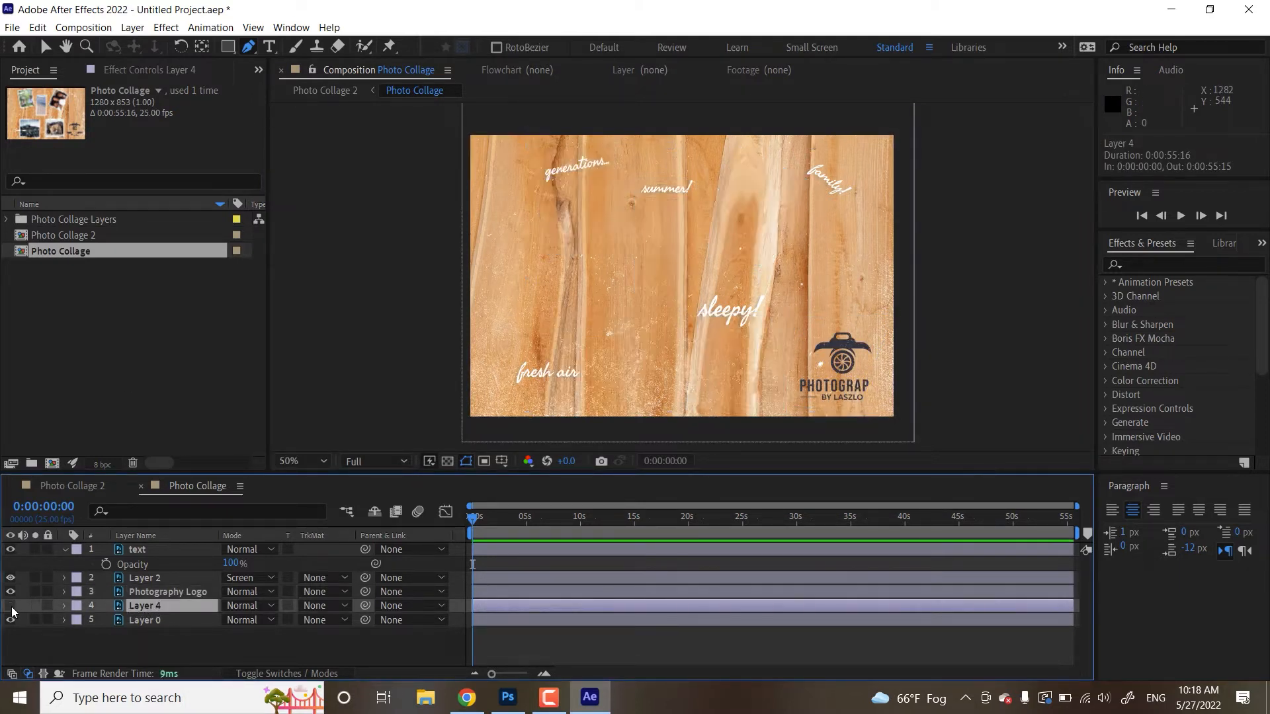
click(11, 606)
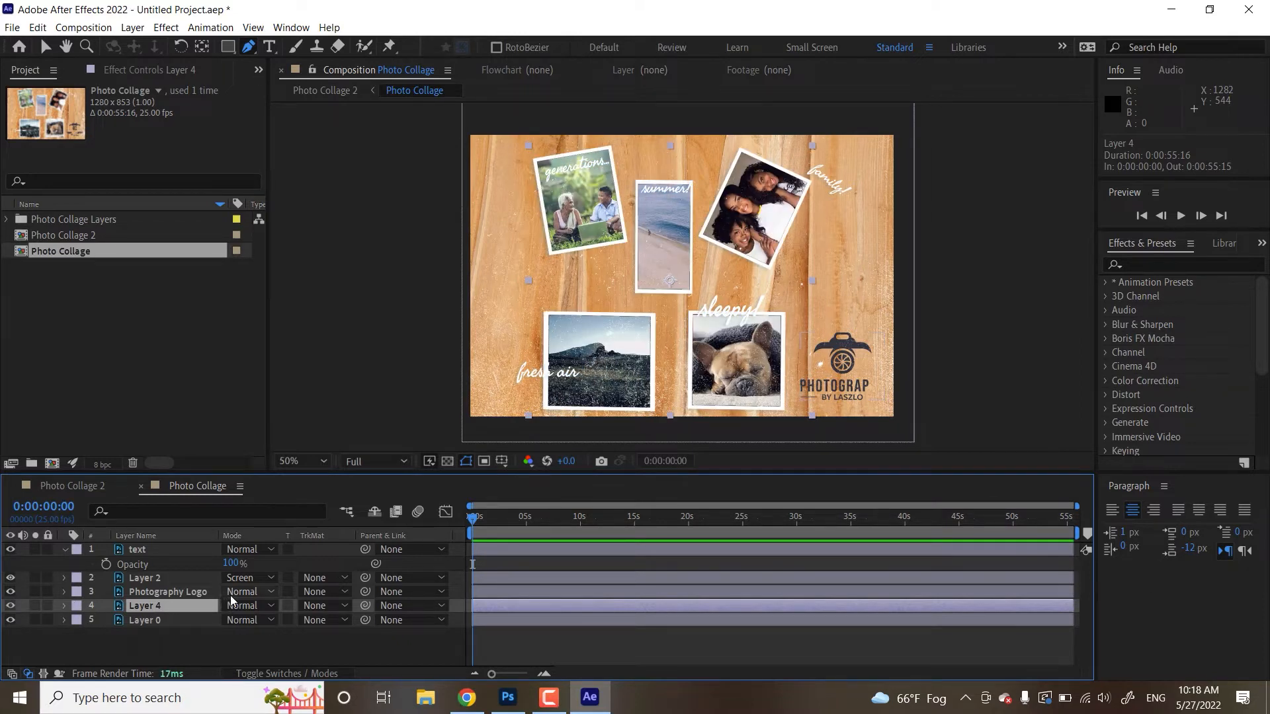
Animate Layer 4 with a Position keyframe at 0:00:00:00 and a second one at 0:00:05:09, shifting it to 418, 507
key(p)
click(106, 620)
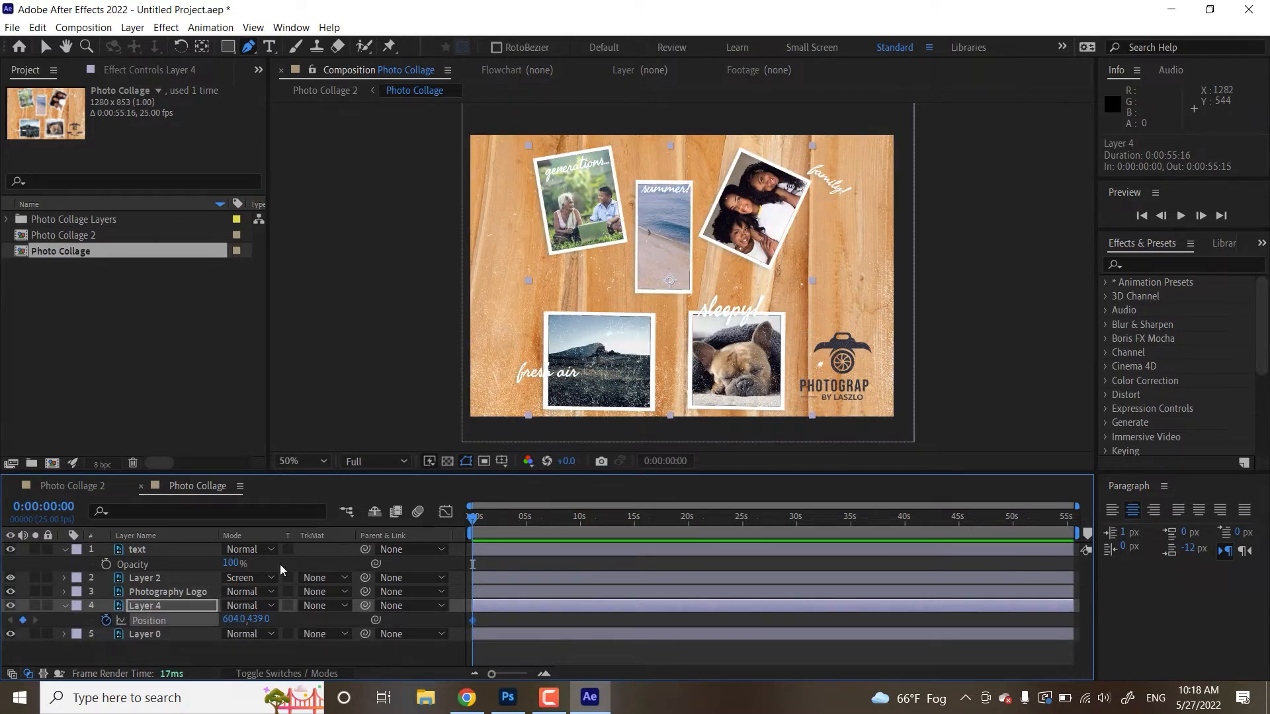
click(530, 516)
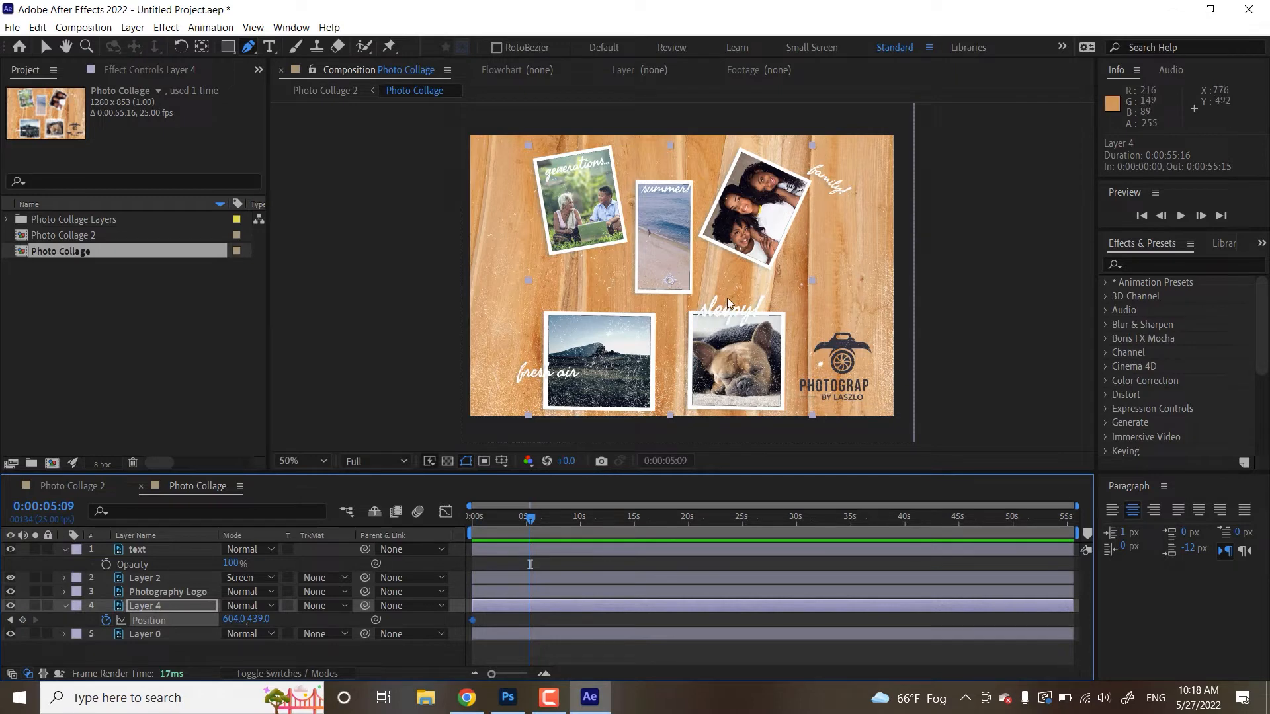
key(v)
drag(781, 236, 719, 258)
Preview the Layer 4 position animation from the start of the composition
drag(497, 517, 431, 529)
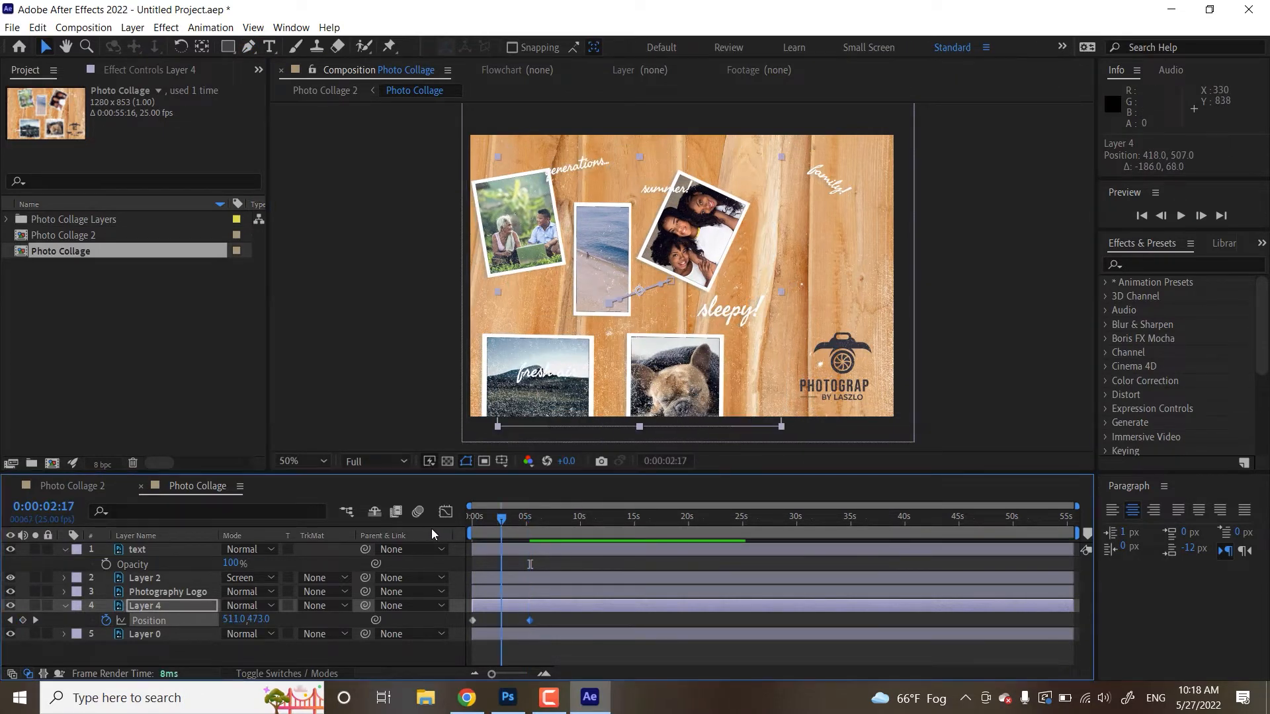
key(space)
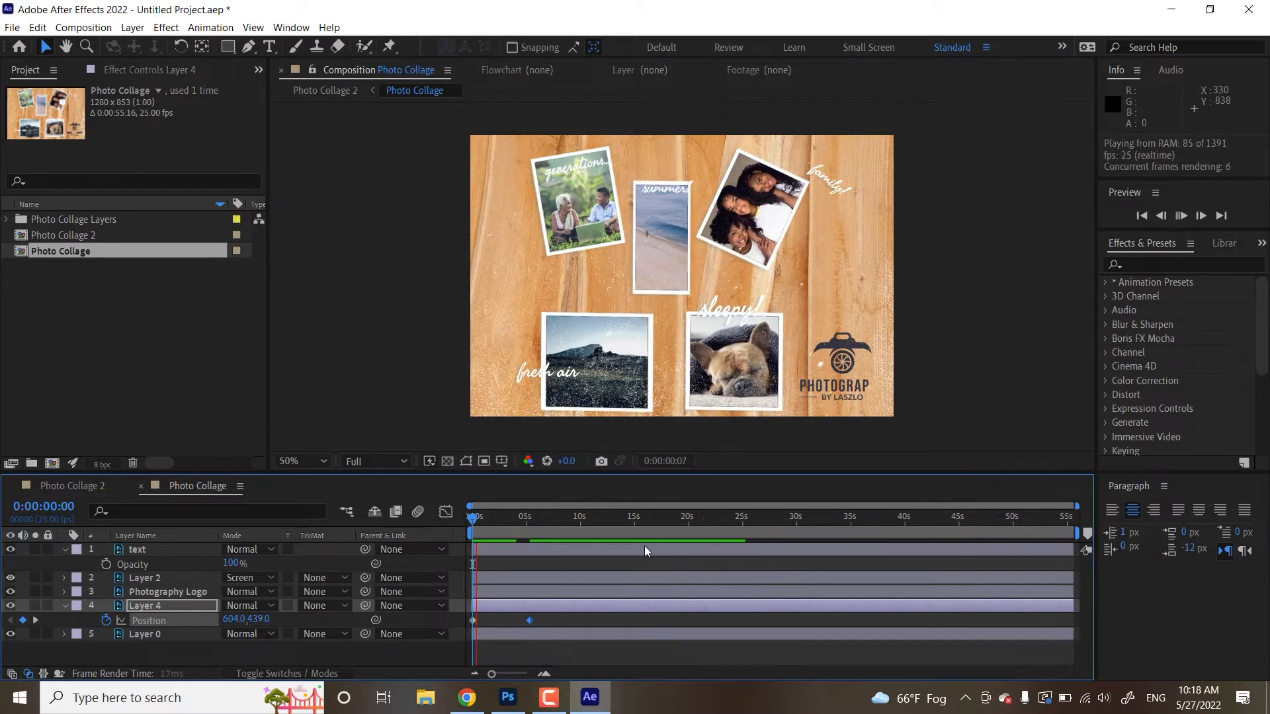
key(space)
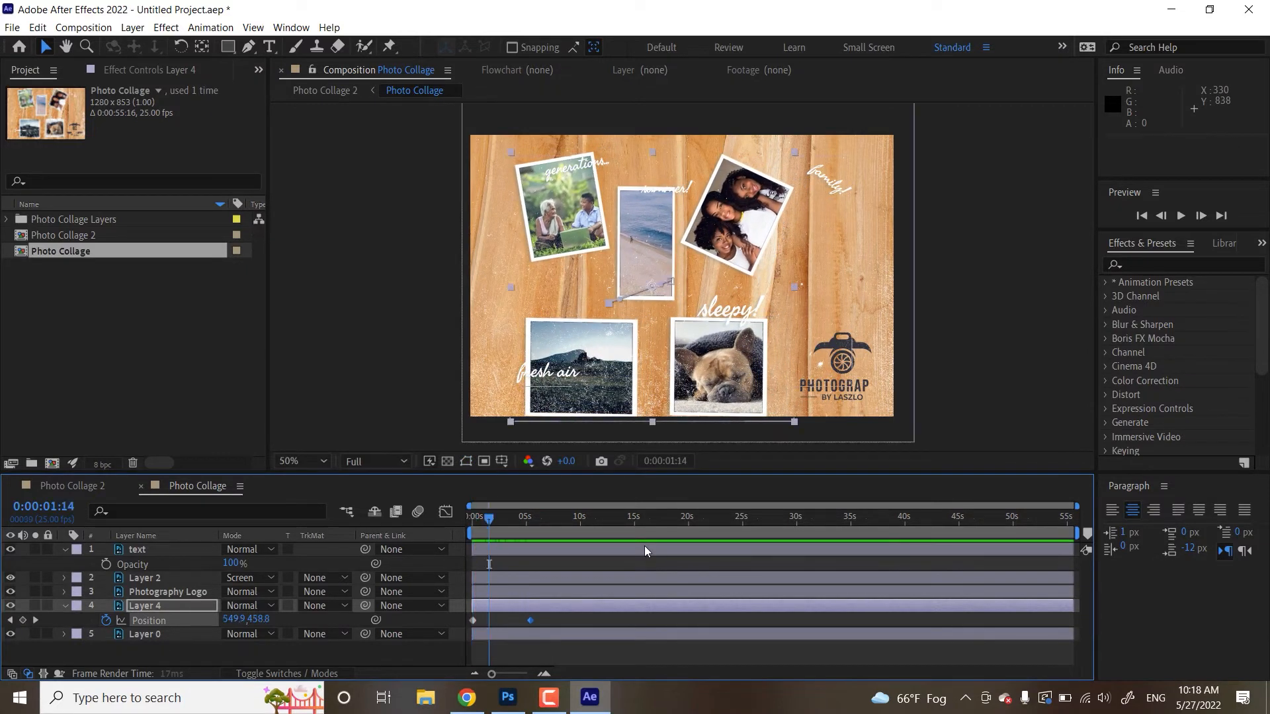
Select the wood background on Layer 0 and check its visibility in the collage
click(157, 636)
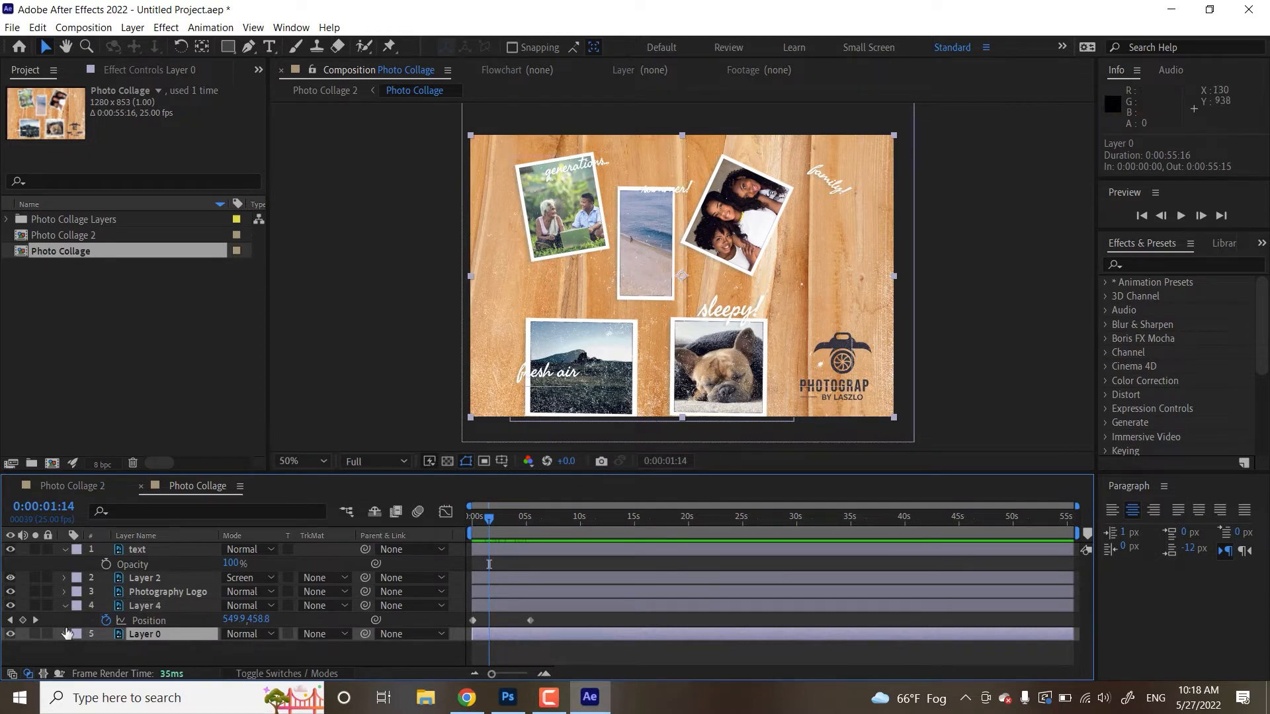
click(10, 634)
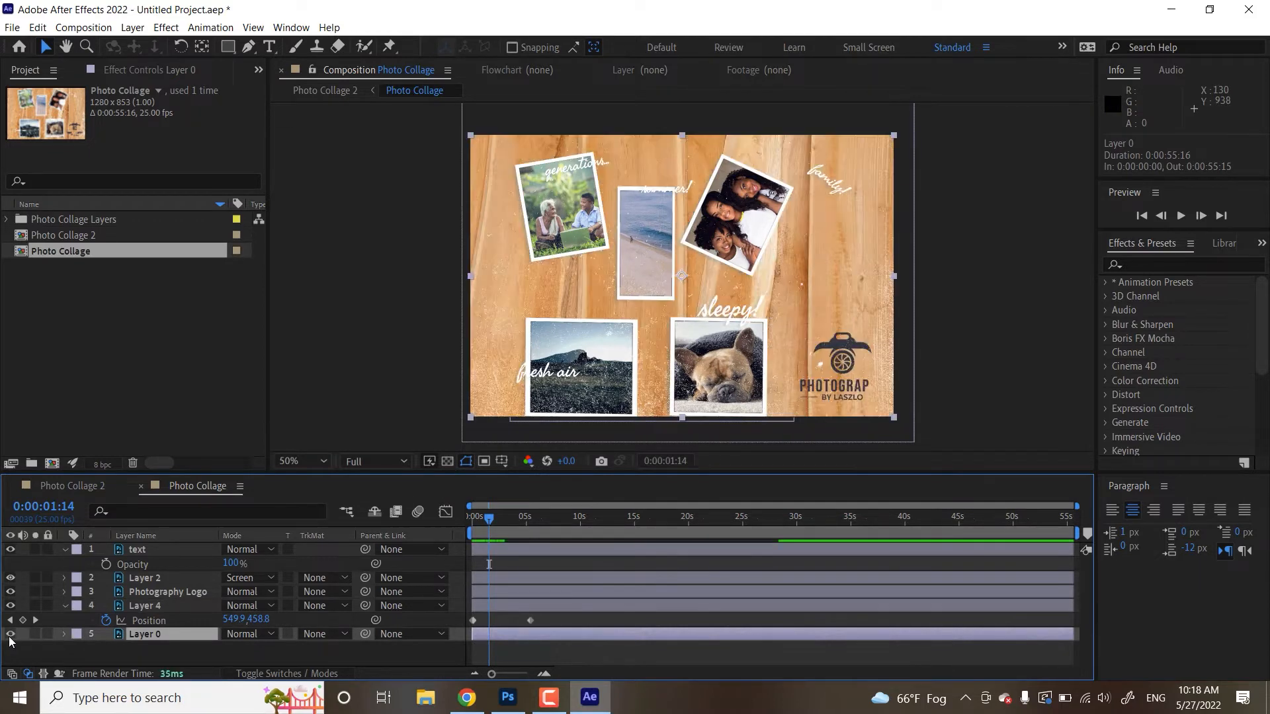
drag(887, 246, 895, 249)
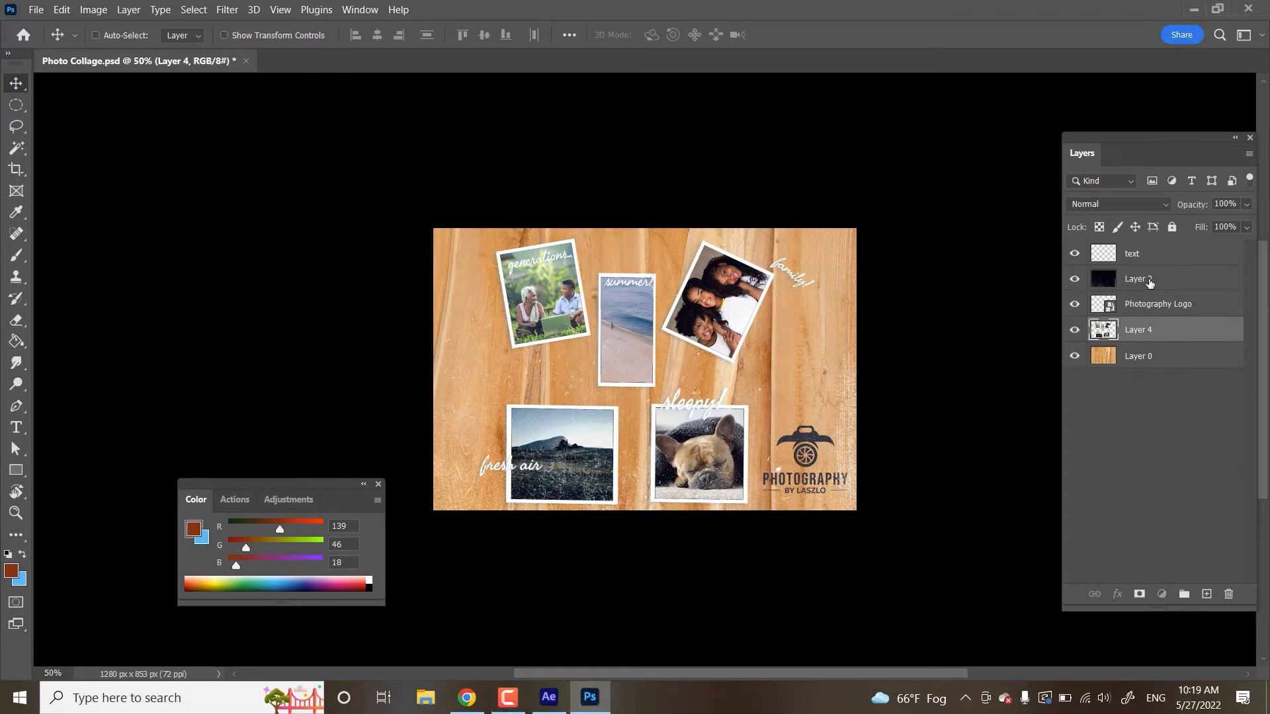
Switch to Photoshop and rename Layer 2 as film grain
click(1150, 281)
double_click(1149, 279)
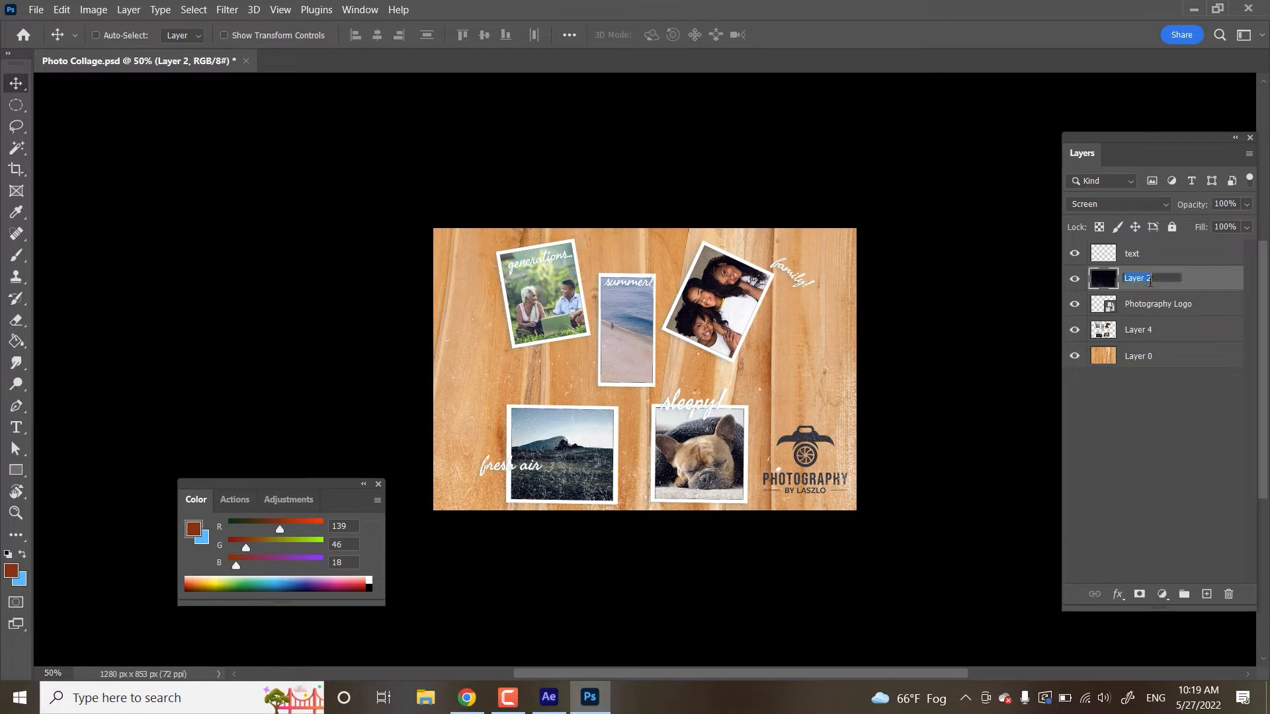
text(film grain)
key(Return)
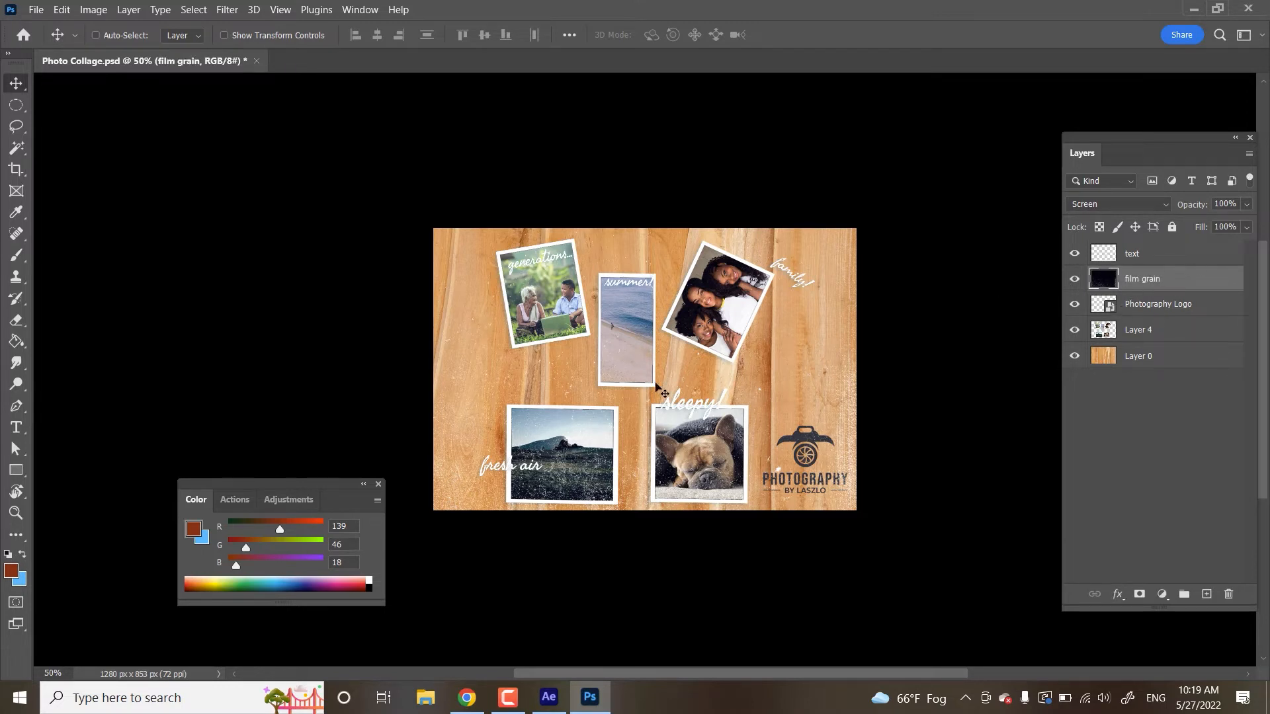
Rename the wood texture layer, Layer 0, as wood background
click(1132, 335)
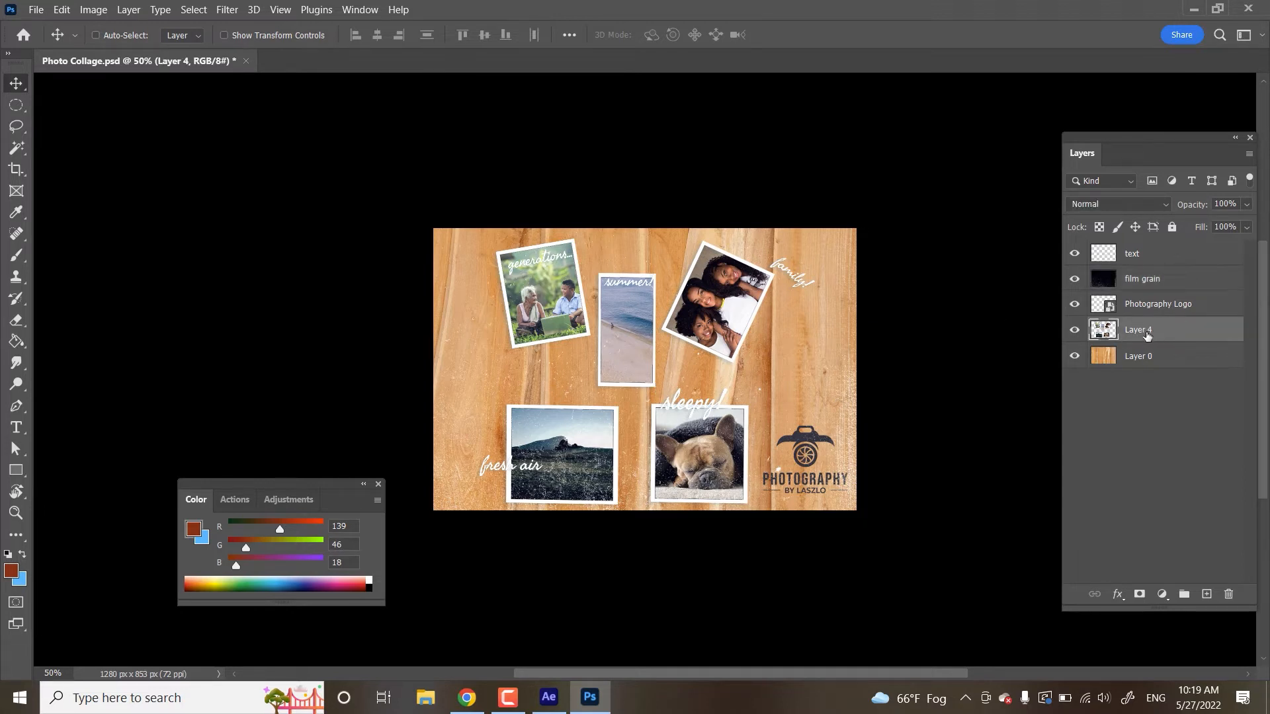
double_click(1147, 335)
click(1146, 358)
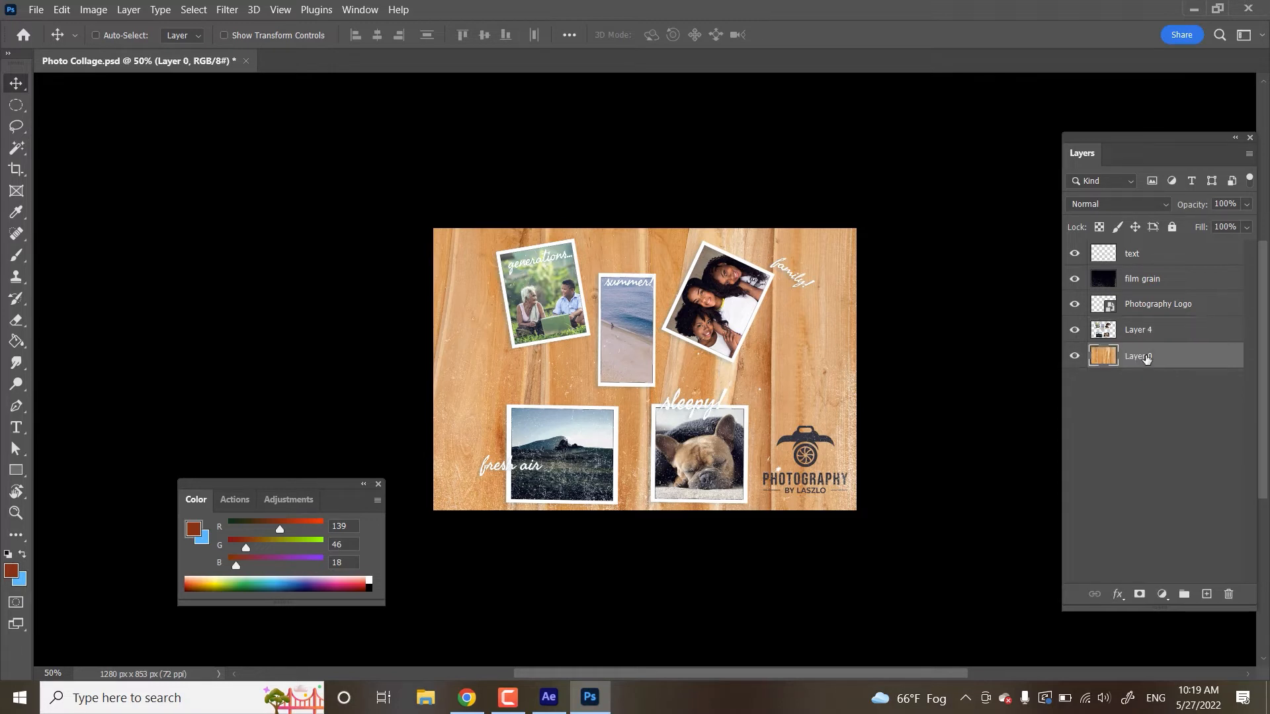
double_click(1146, 357)
text(wood background)
key(Return)
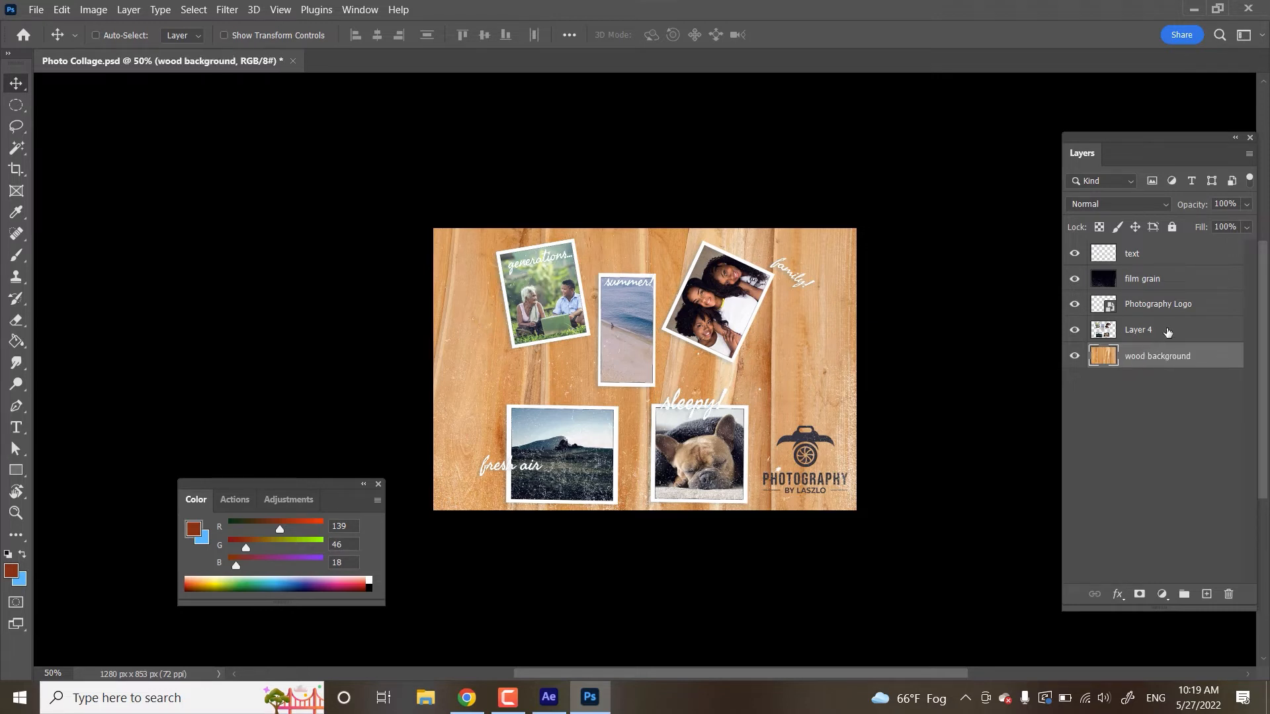
Lasso the landscape photo on Layer 4, cut it out and paste it onto its own layer
click(1164, 330)
key(l)
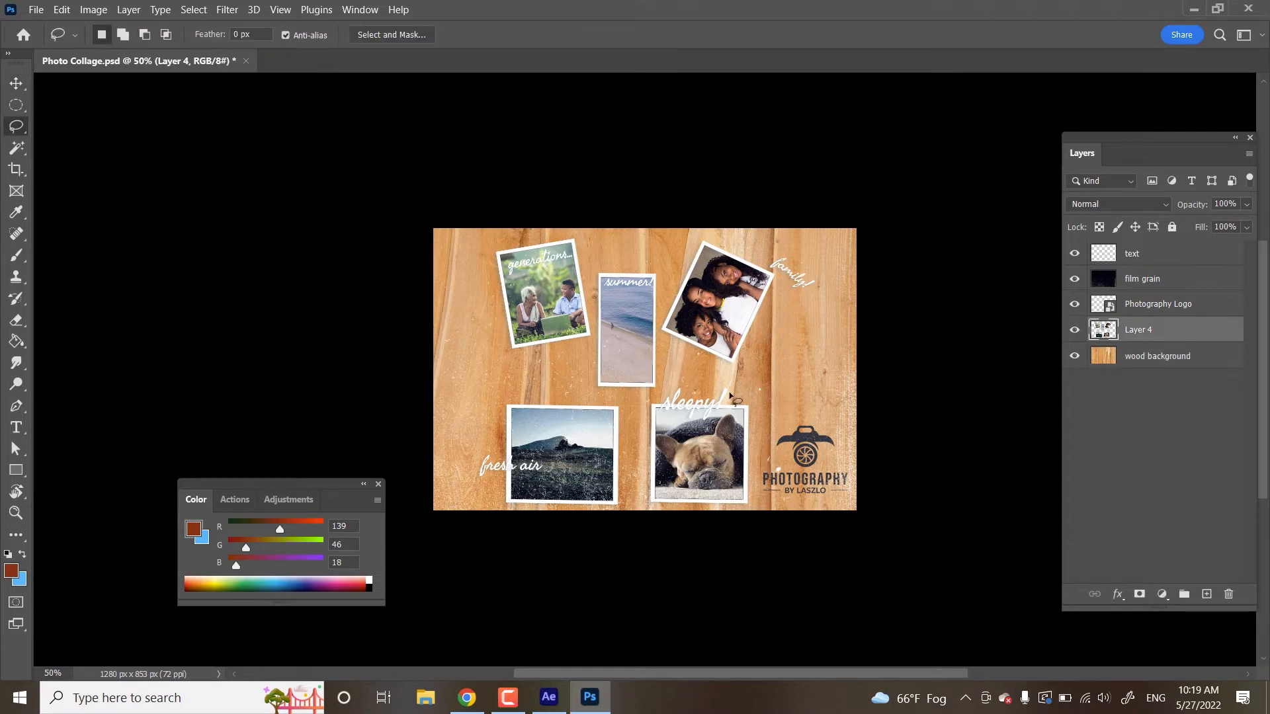
mouse_move(504, 384)
mouse_down()
mouse_move(639, 450)
mouse_move(632, 401)
mouse_move(505, 385)
mouse_up()
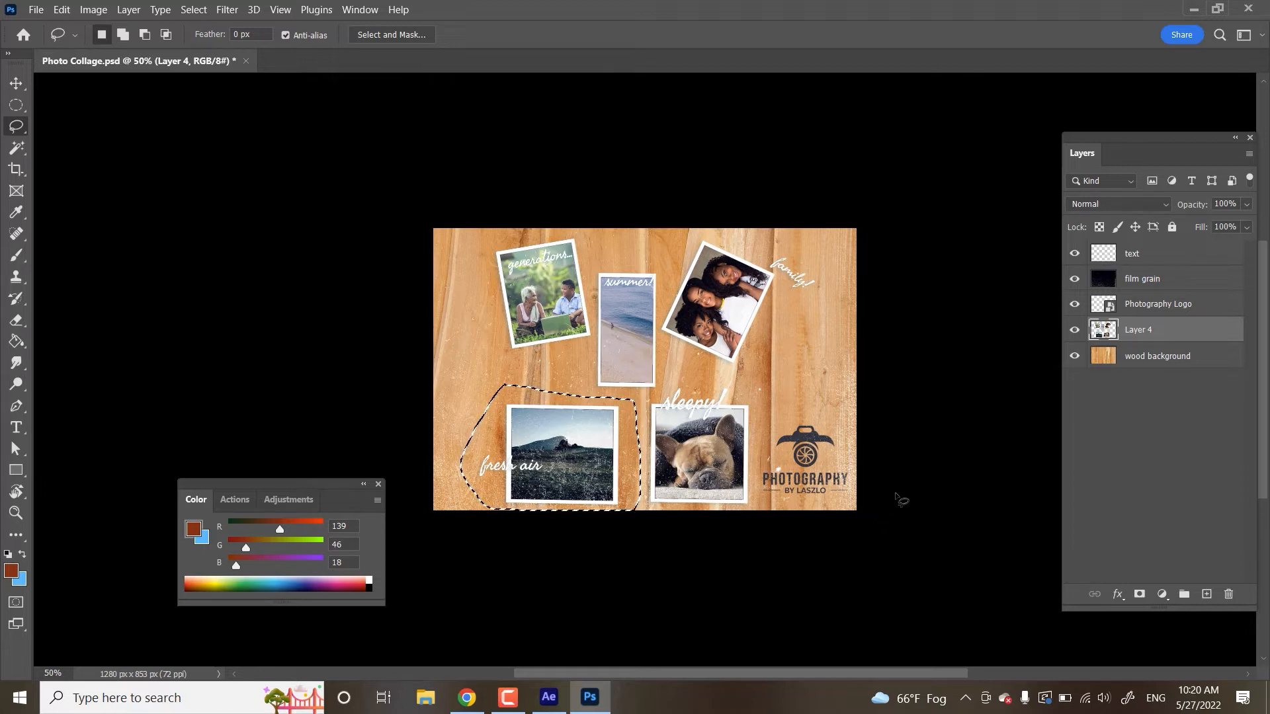
key(ctrl+x)
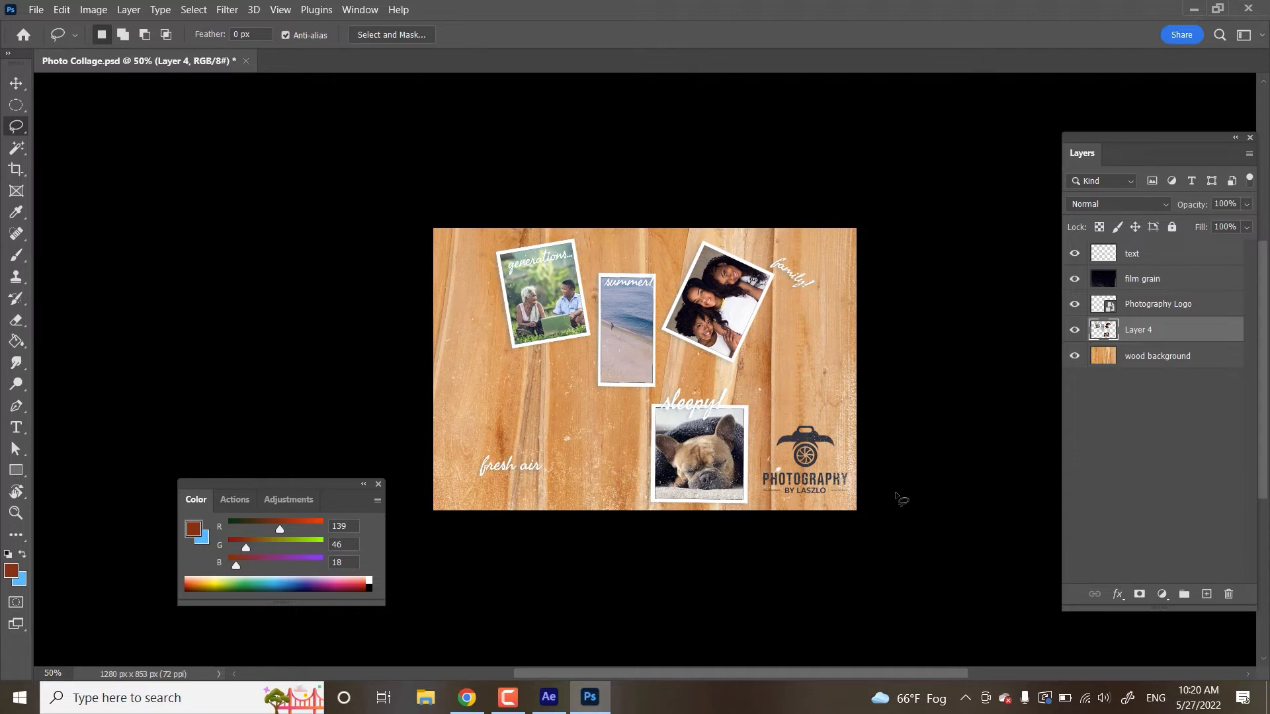
key(ctrl+v)
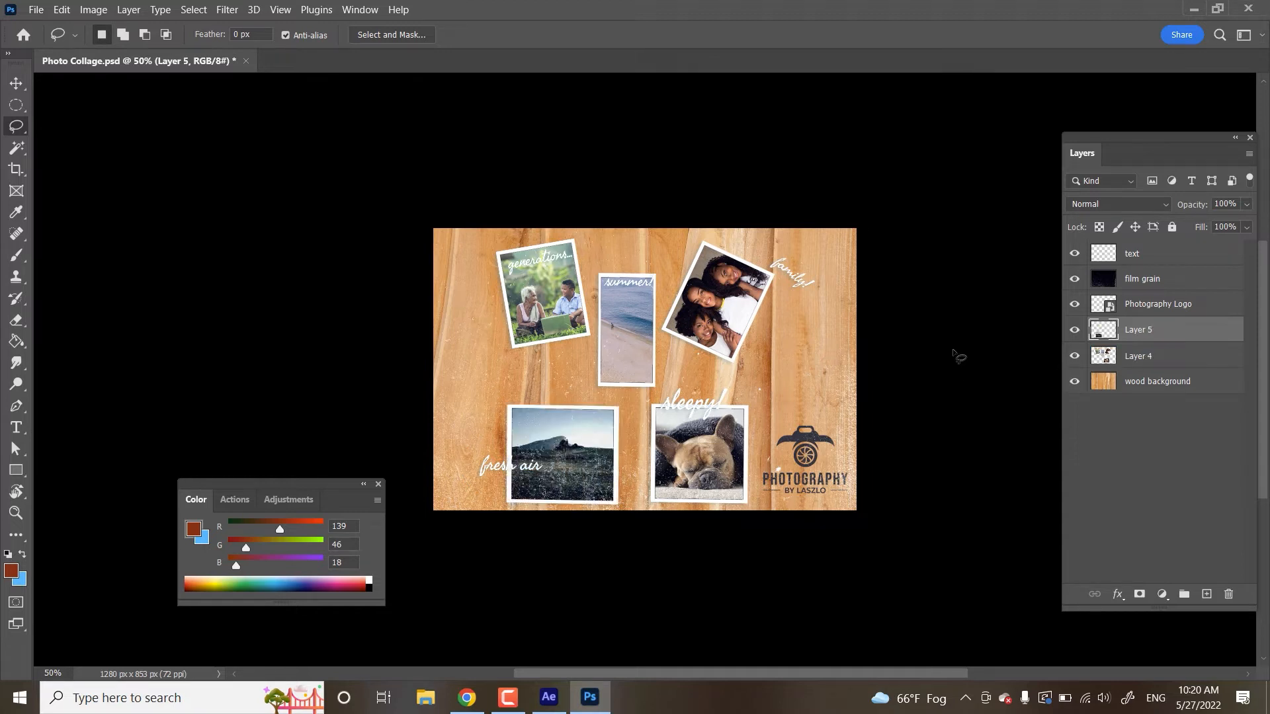
Shift the separated landscape photo slightly up and to the left, and rename its layer as nature photo
key(v)
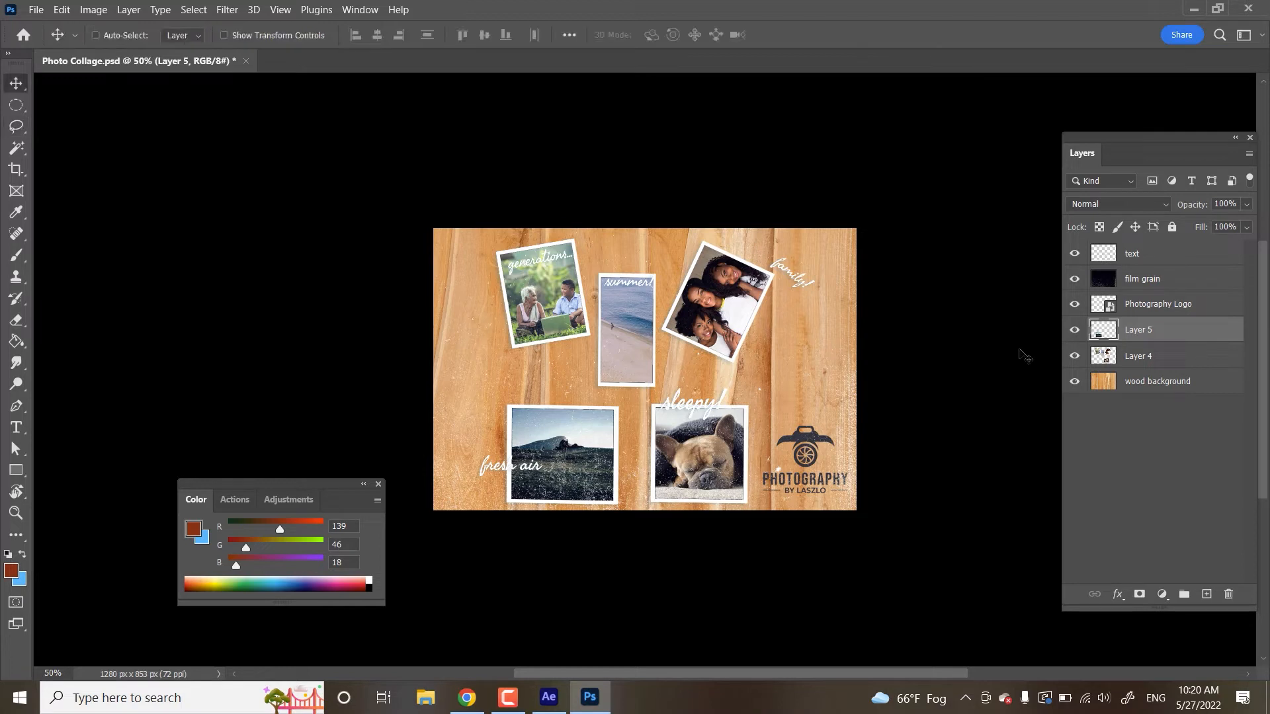
drag(591, 471, 563, 458)
double_click(1143, 332)
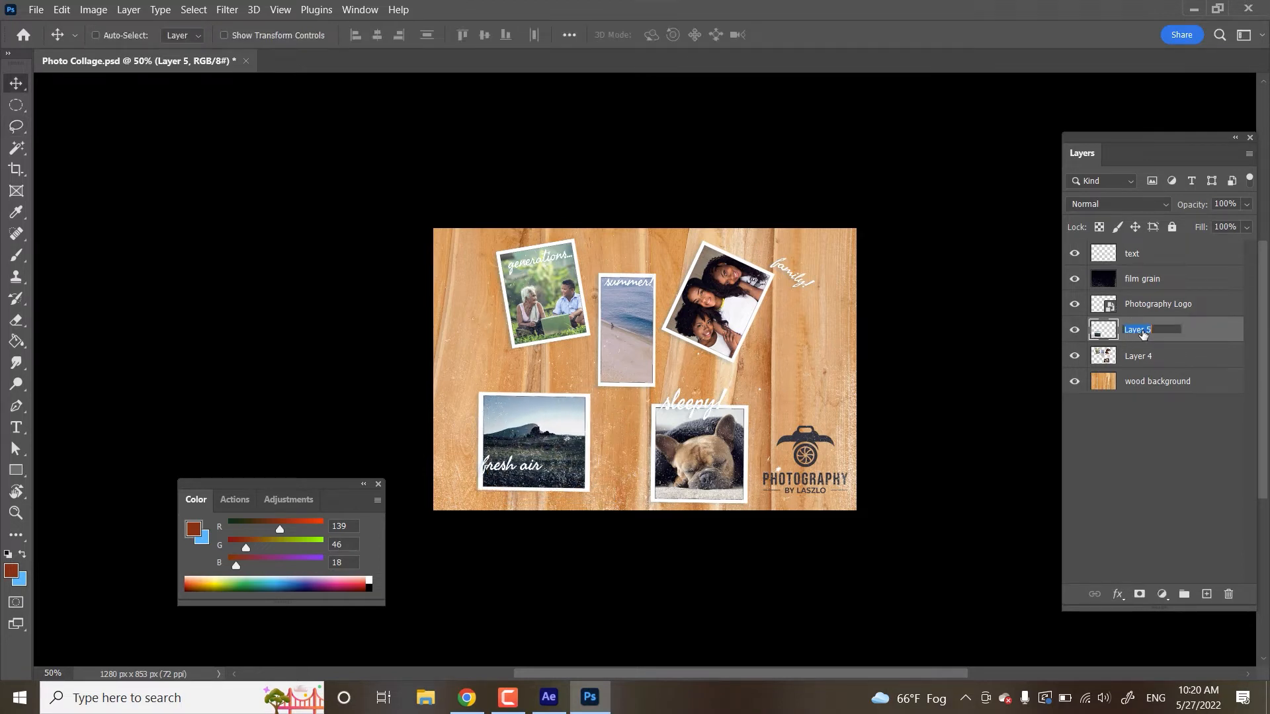
text(nature photo)
key(Return)
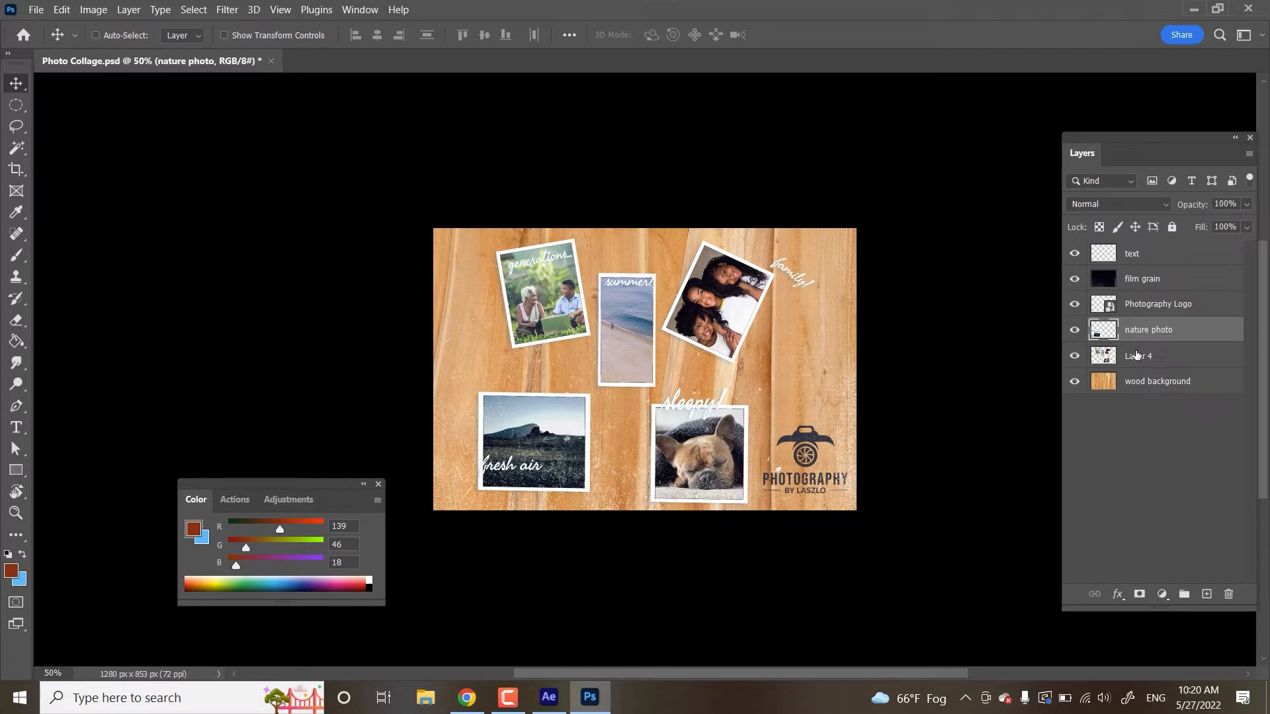
Lasso the photo captioned "generations" on Layer 4
click(1137, 357)
key(l)
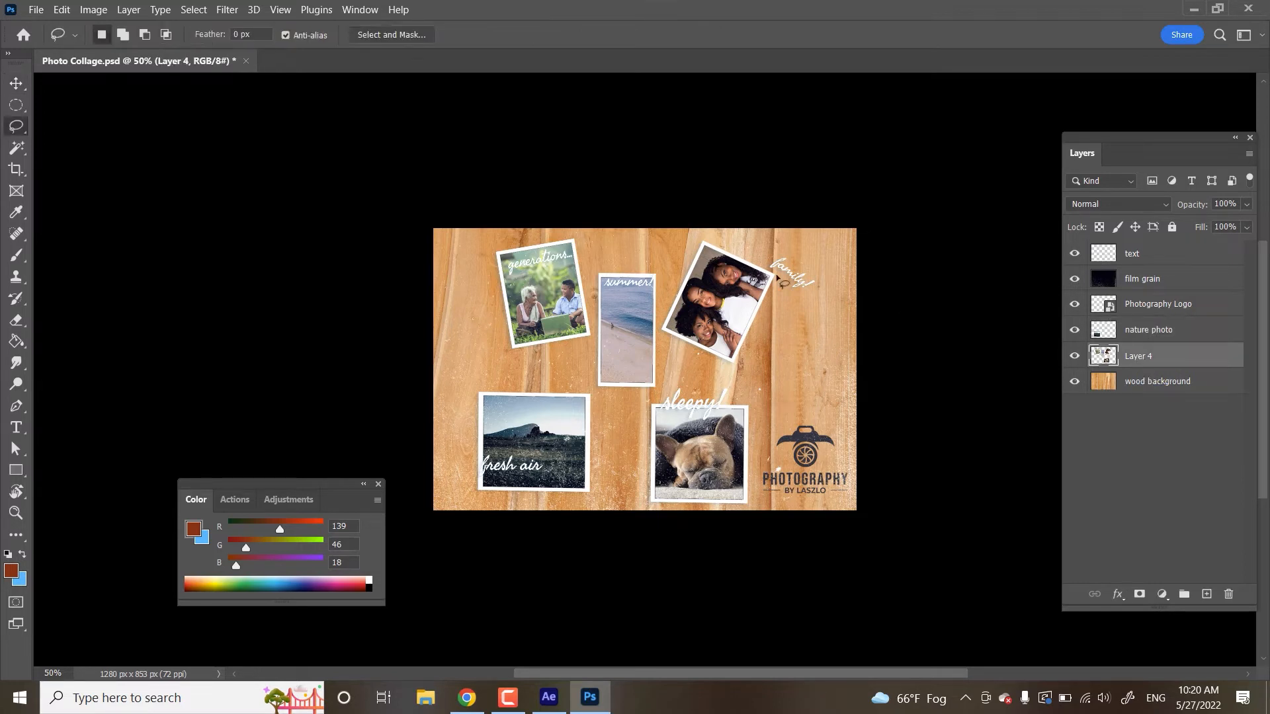
mouse_move(476, 265)
mouse_down()
mouse_move(480, 340)
mouse_move(535, 371)
mouse_move(591, 353)
mouse_move(578, 234)
mouse_move(482, 241)
mouse_up()
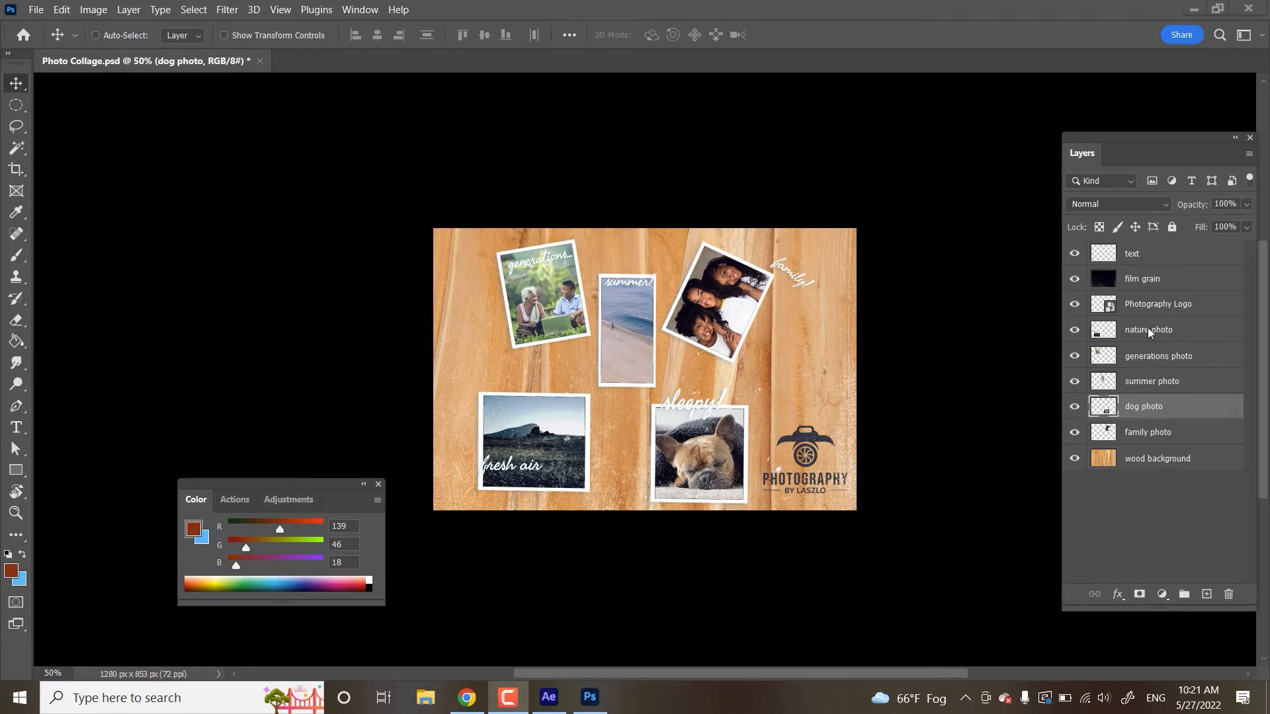
Rotate the family photo about a quarter turn clockwise with Free Transform and move it to the right under its caption
click(1129, 441)
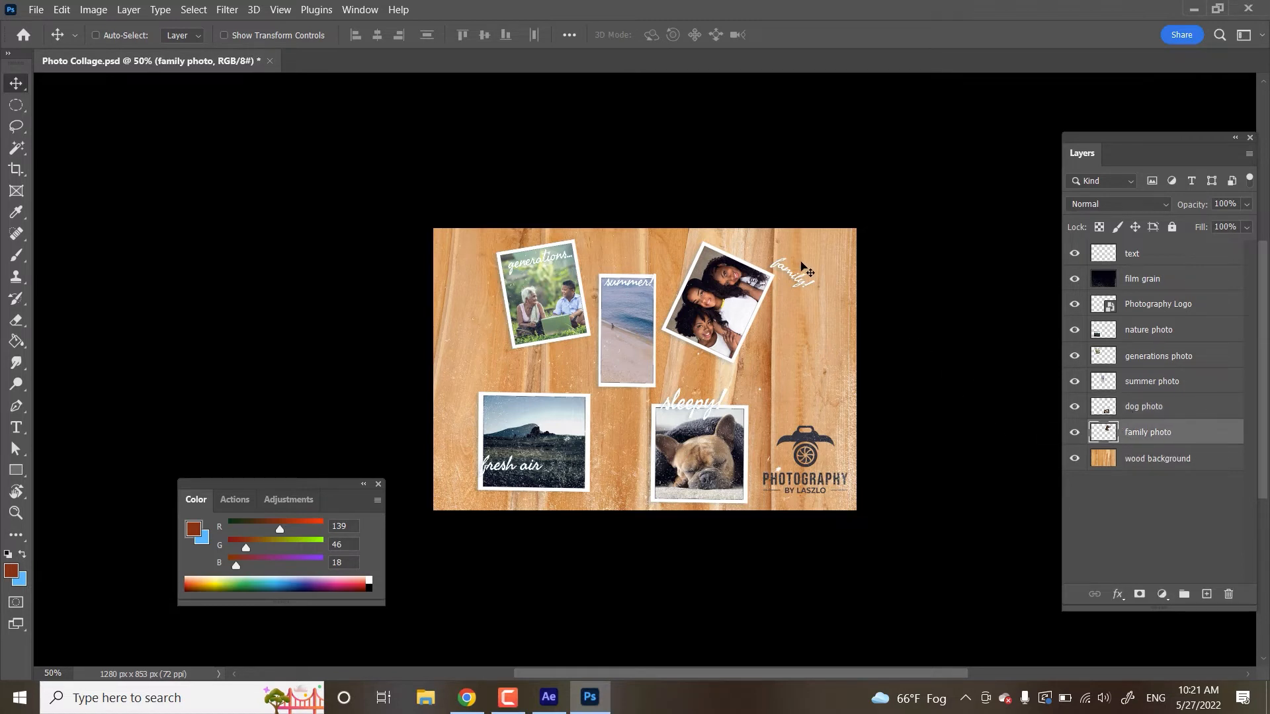
key(ctrl)
key(ctrl+t)
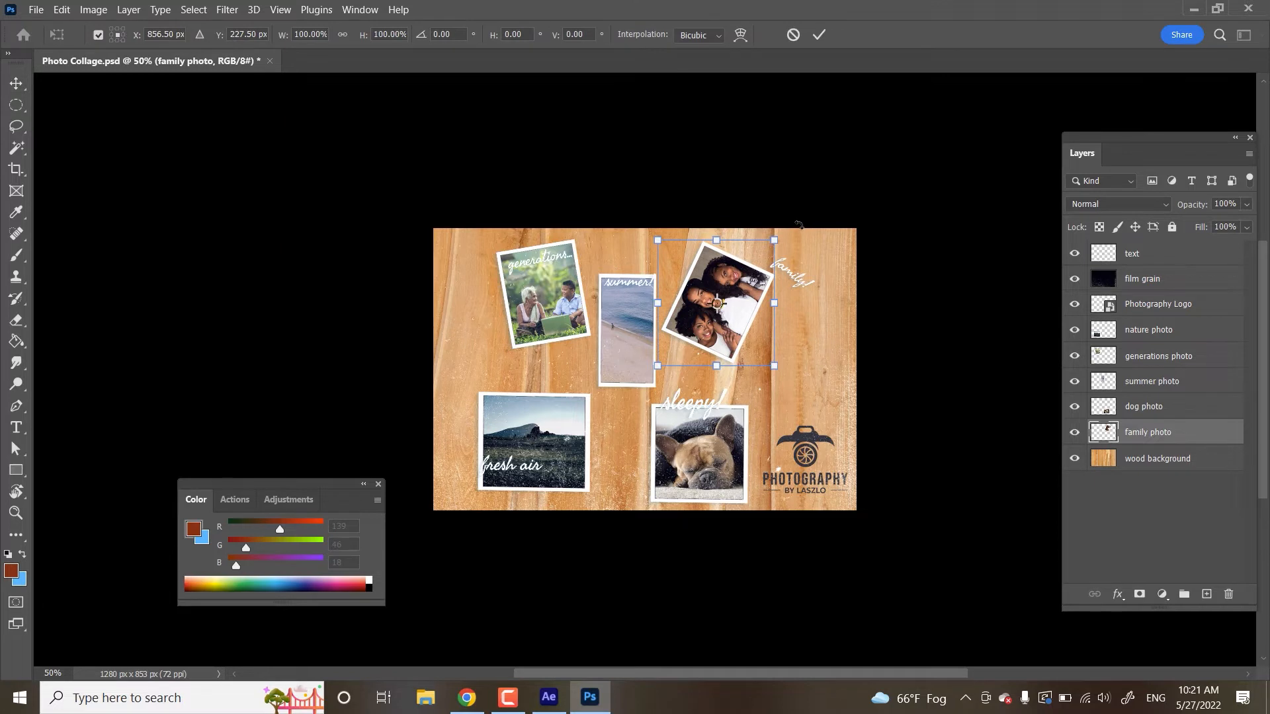
drag(798, 224, 801, 431)
drag(751, 301, 803, 314)
key(Return)
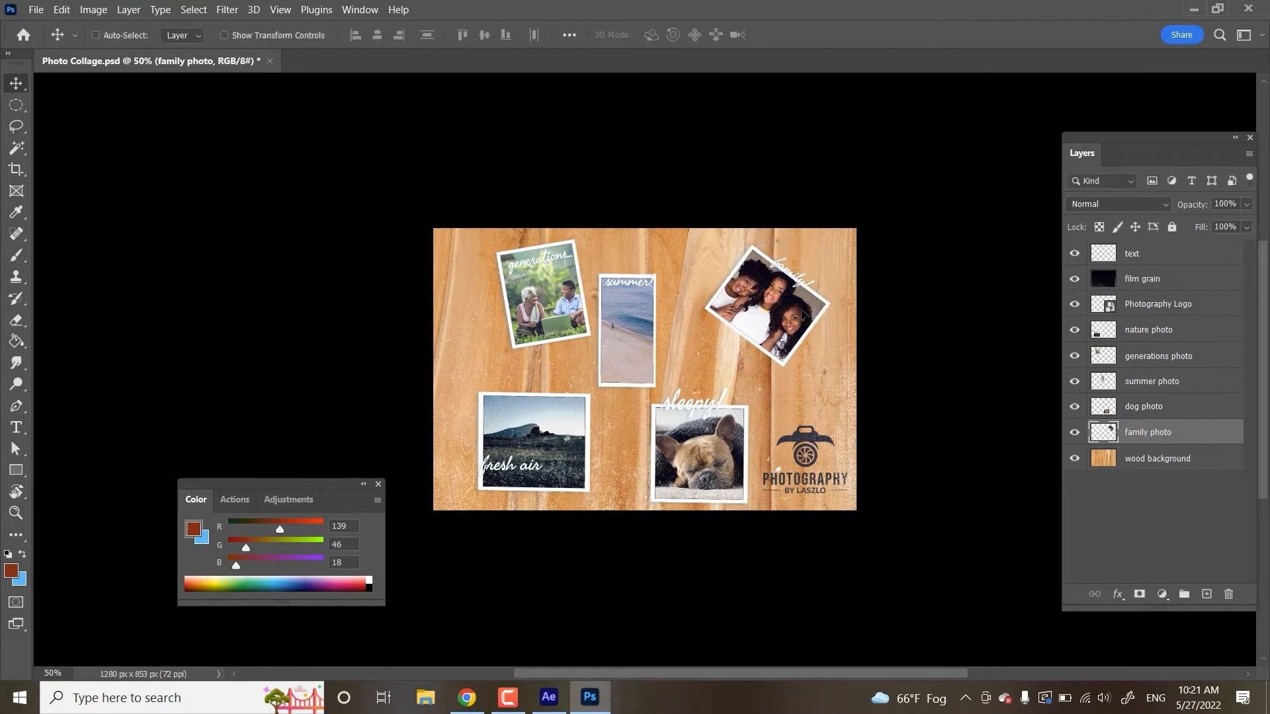
Move the dog photo up and tilt it slightly clockwise with Free Transform, and shift the summer photo upward
click(1147, 406)
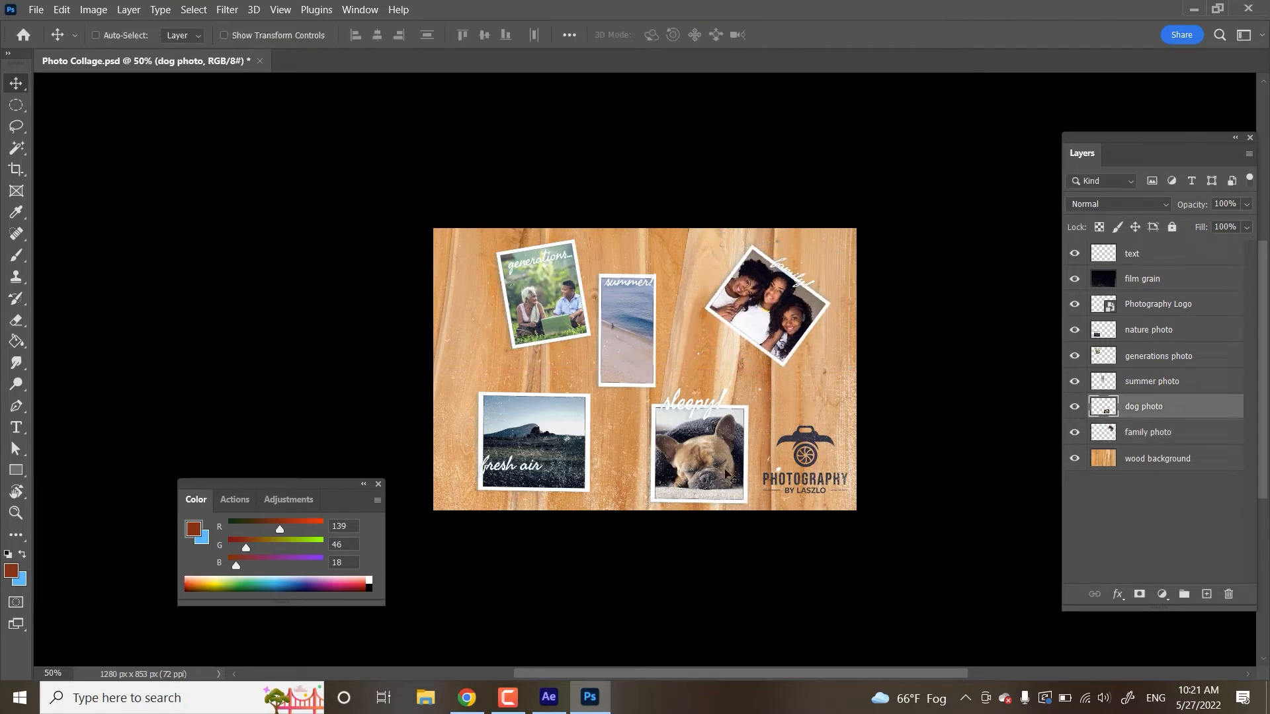
drag(723, 468, 724, 459)
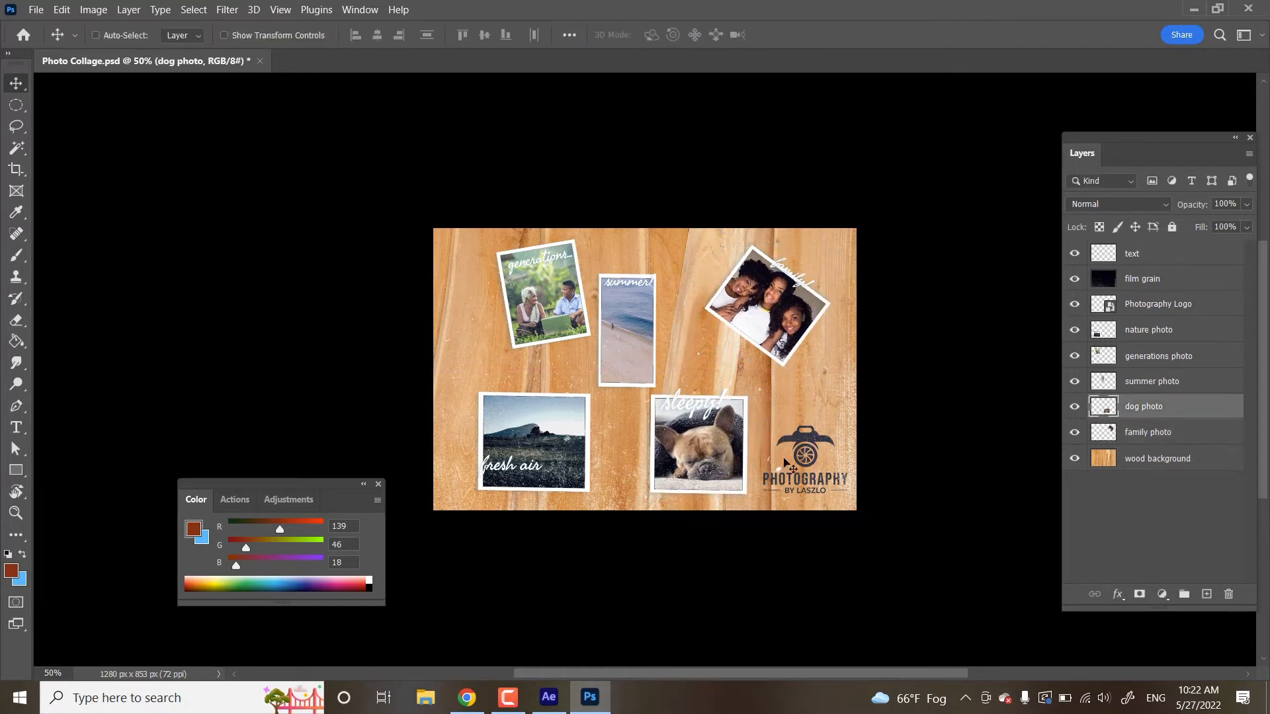
key(ctrl+t)
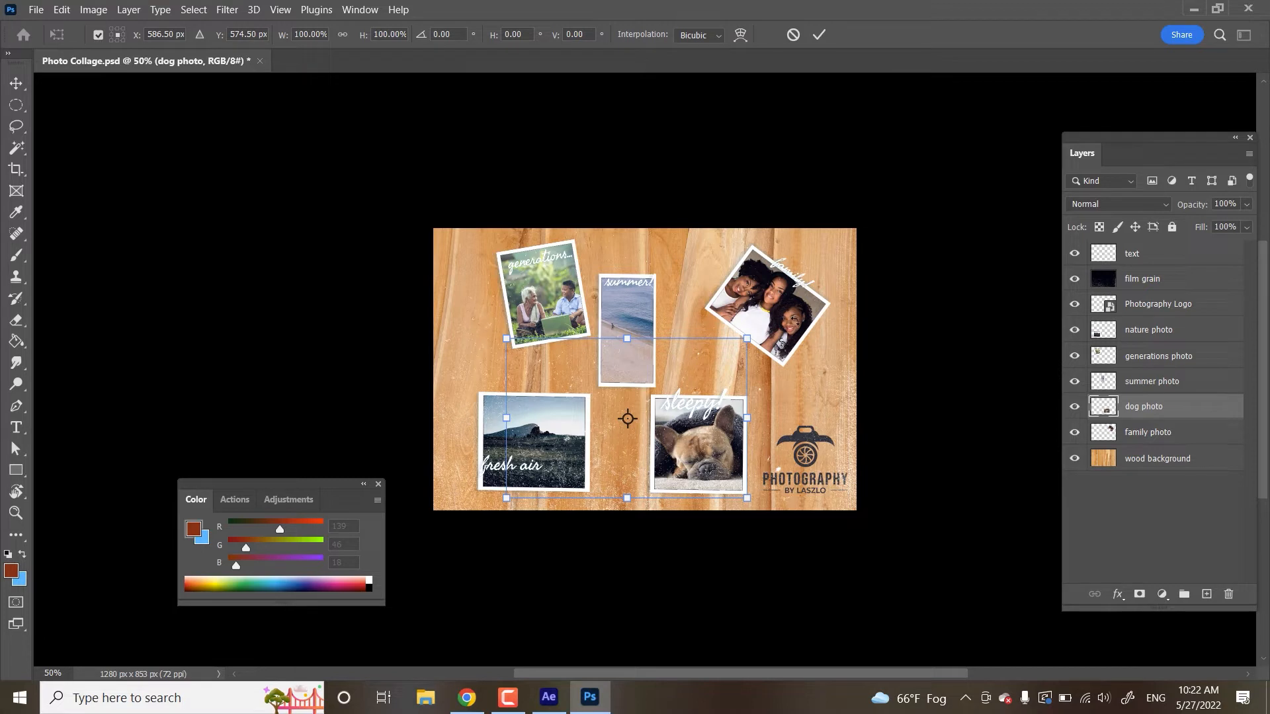
drag(799, 326, 802, 338)
drag(688, 451, 698, 443)
key(Return)
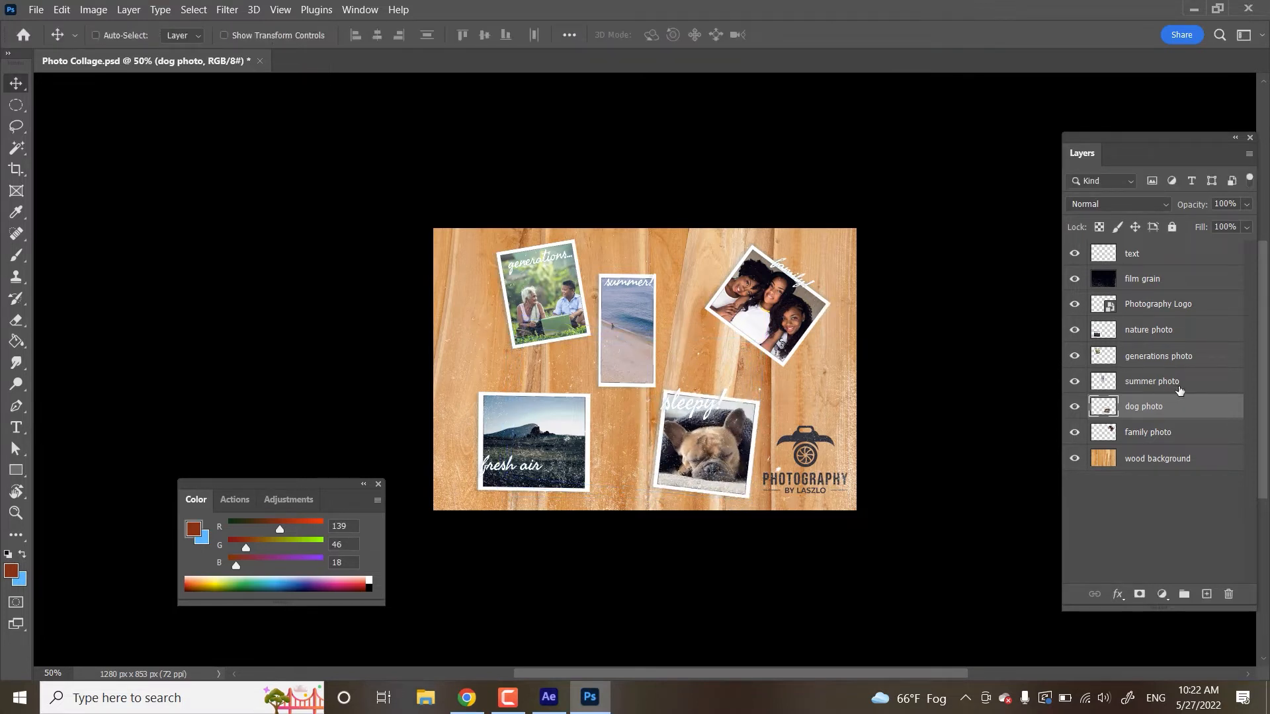
click(1149, 382)
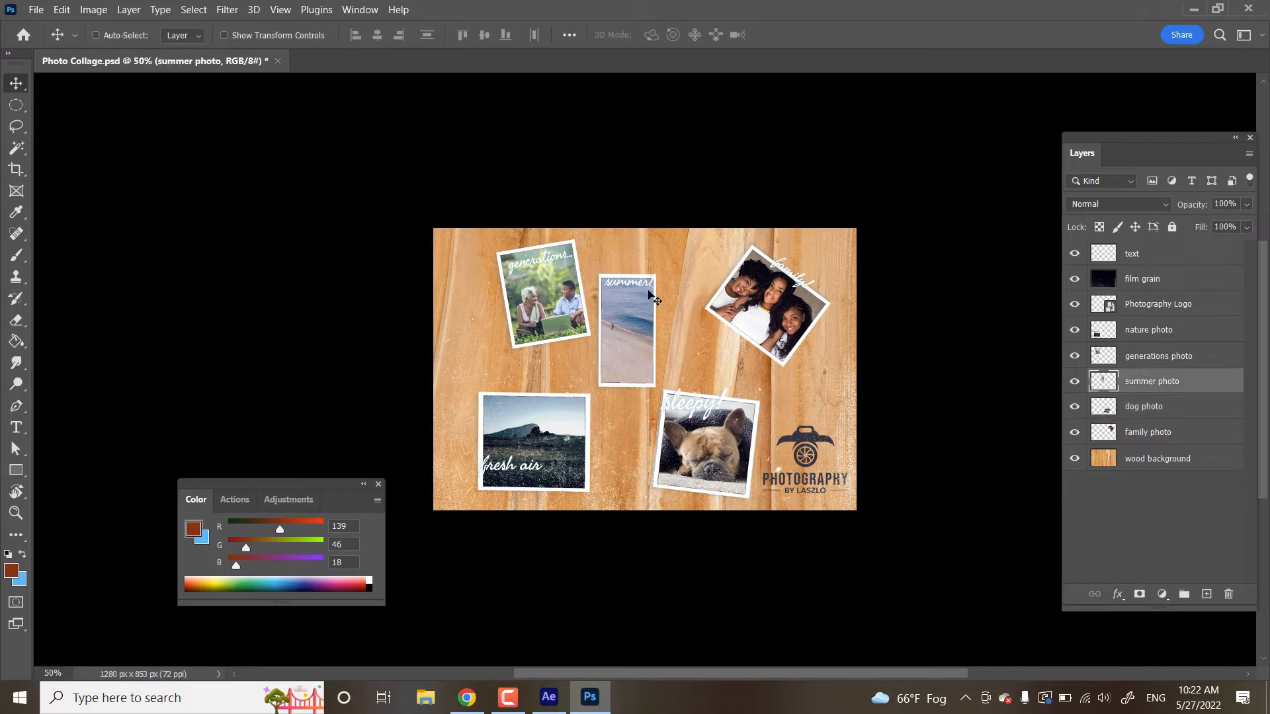
drag(631, 314, 635, 297)
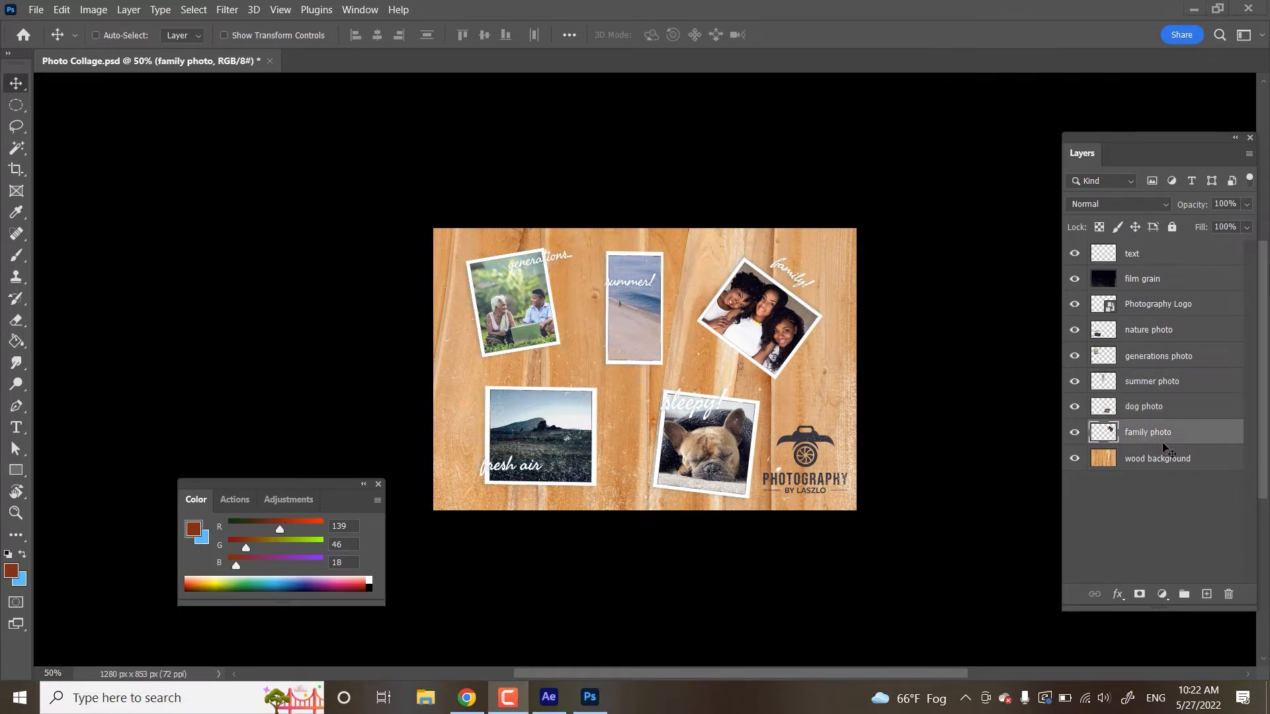
Create a layer group named "family photo group" and place the family photo layer inside it
click(1181, 436)
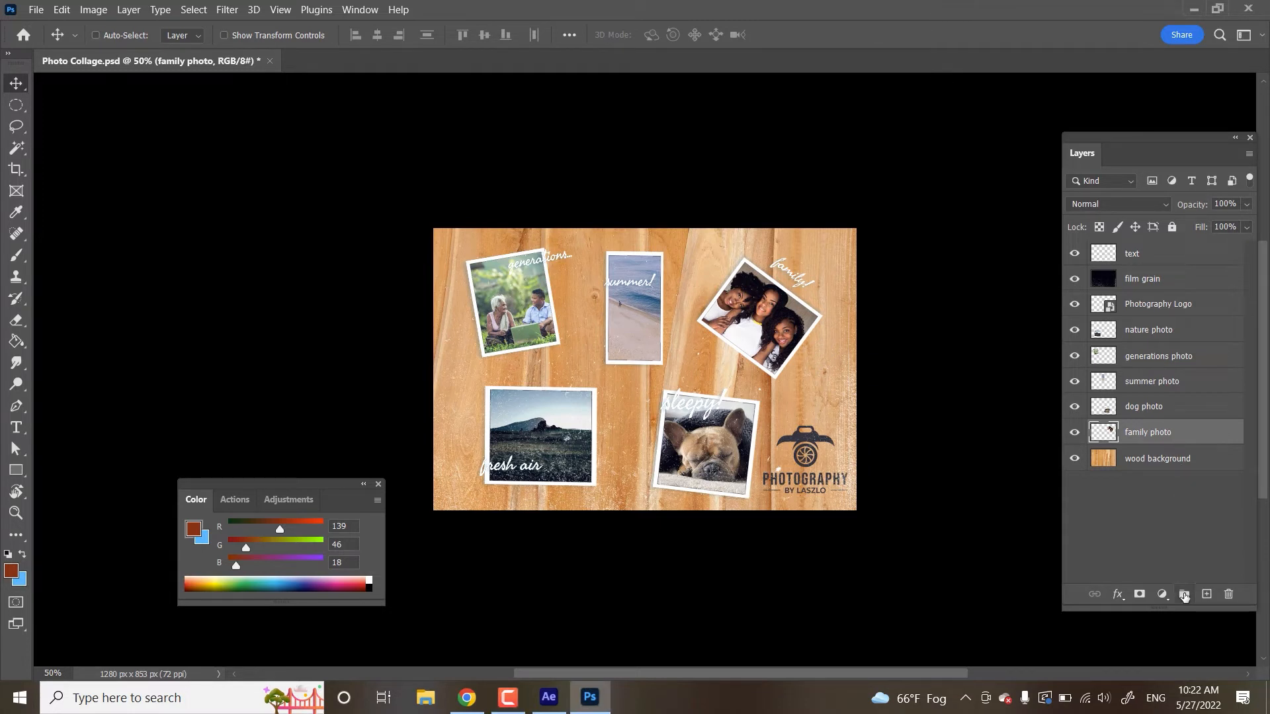
click(1184, 594)
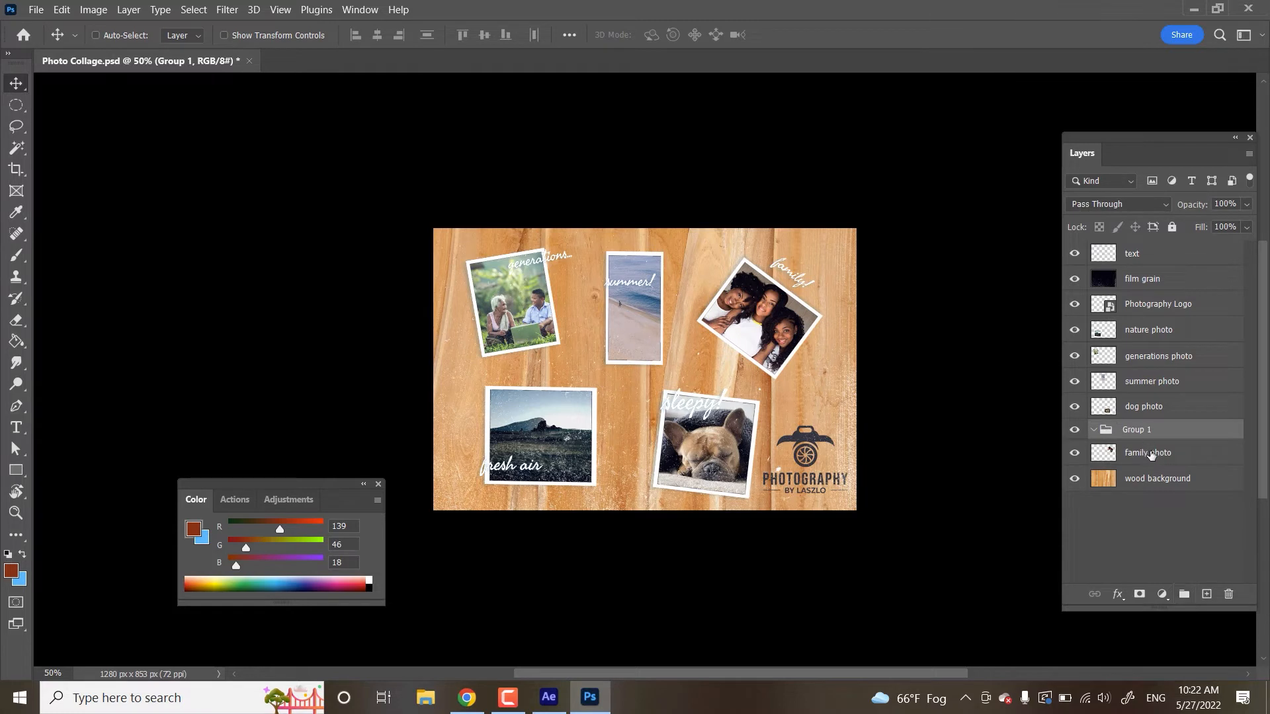
drag(1151, 454, 1152, 432)
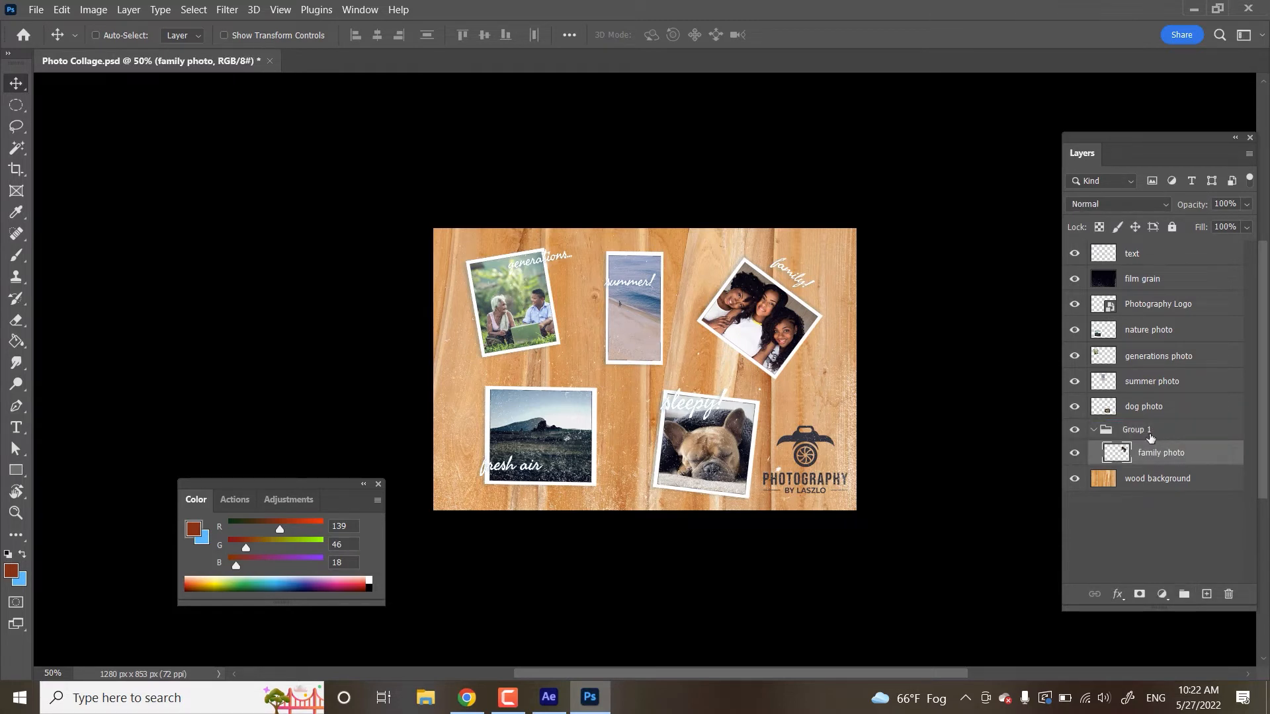
double_click(1152, 431)
text(fam)
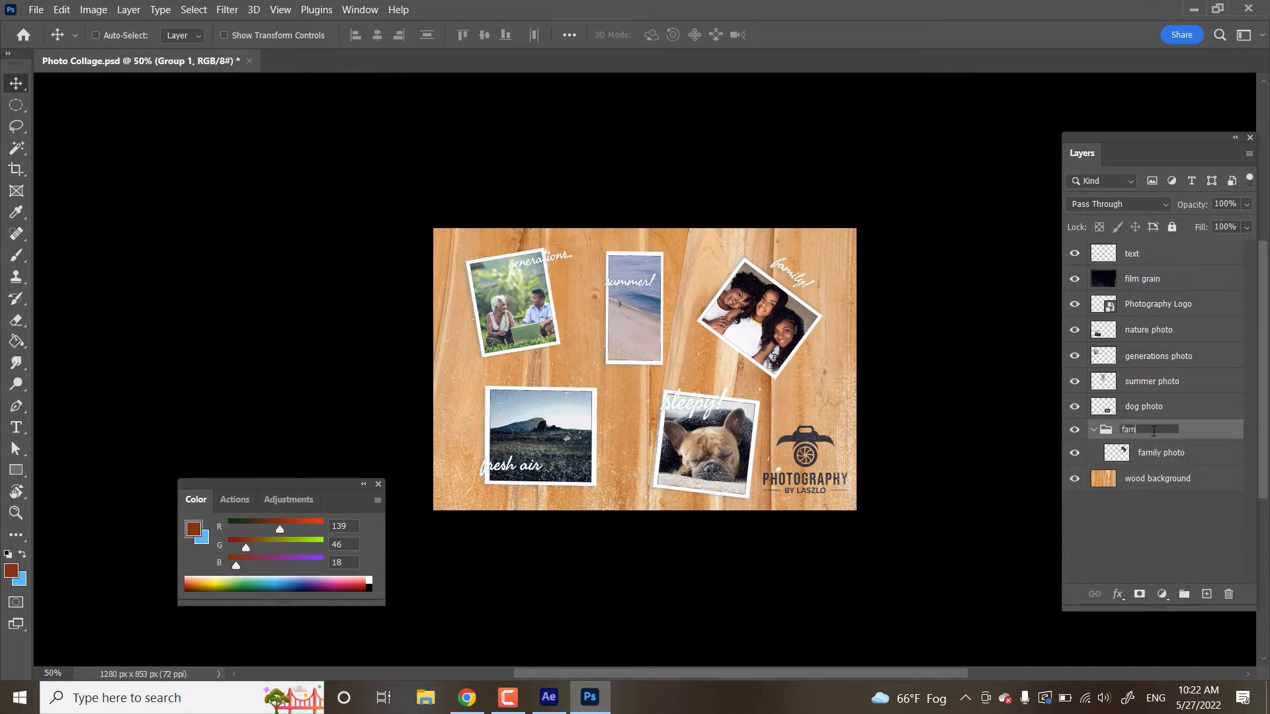
text(ily photo group)
key(Return)
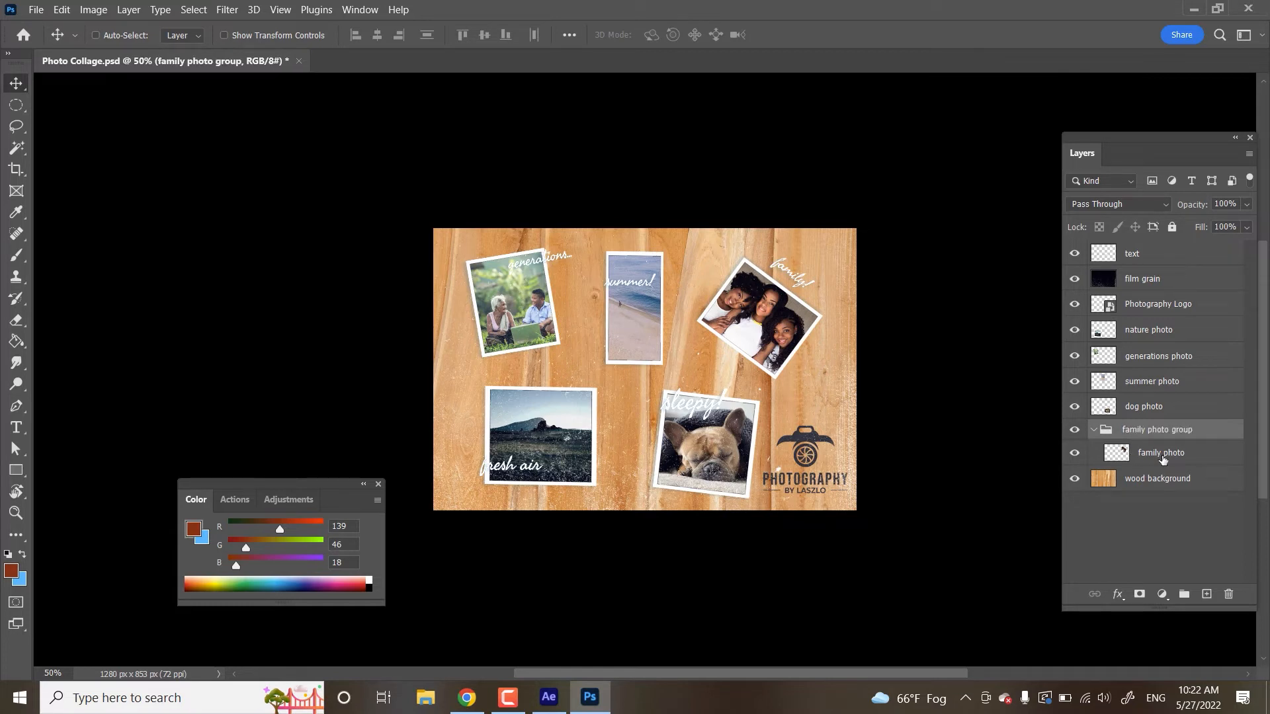
click(1161, 456)
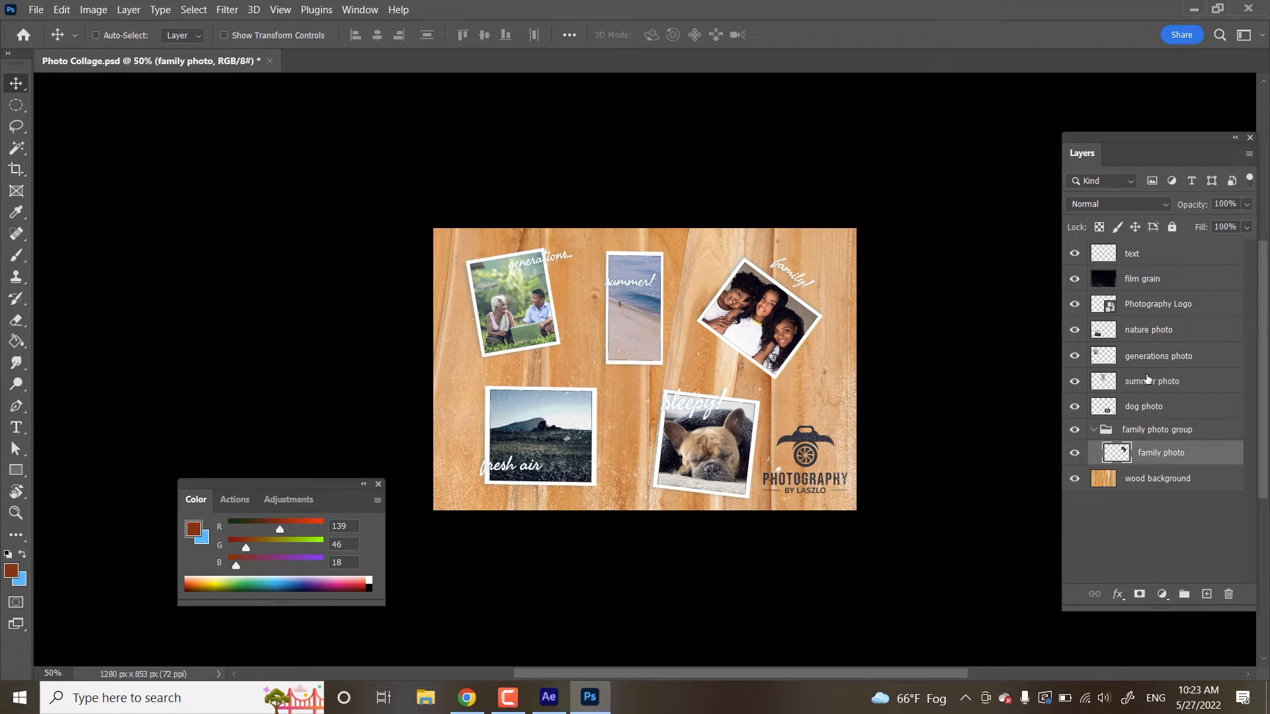
Create a layer group named "dog photo group" and place the dog photo layer inside it
click(1143, 408)
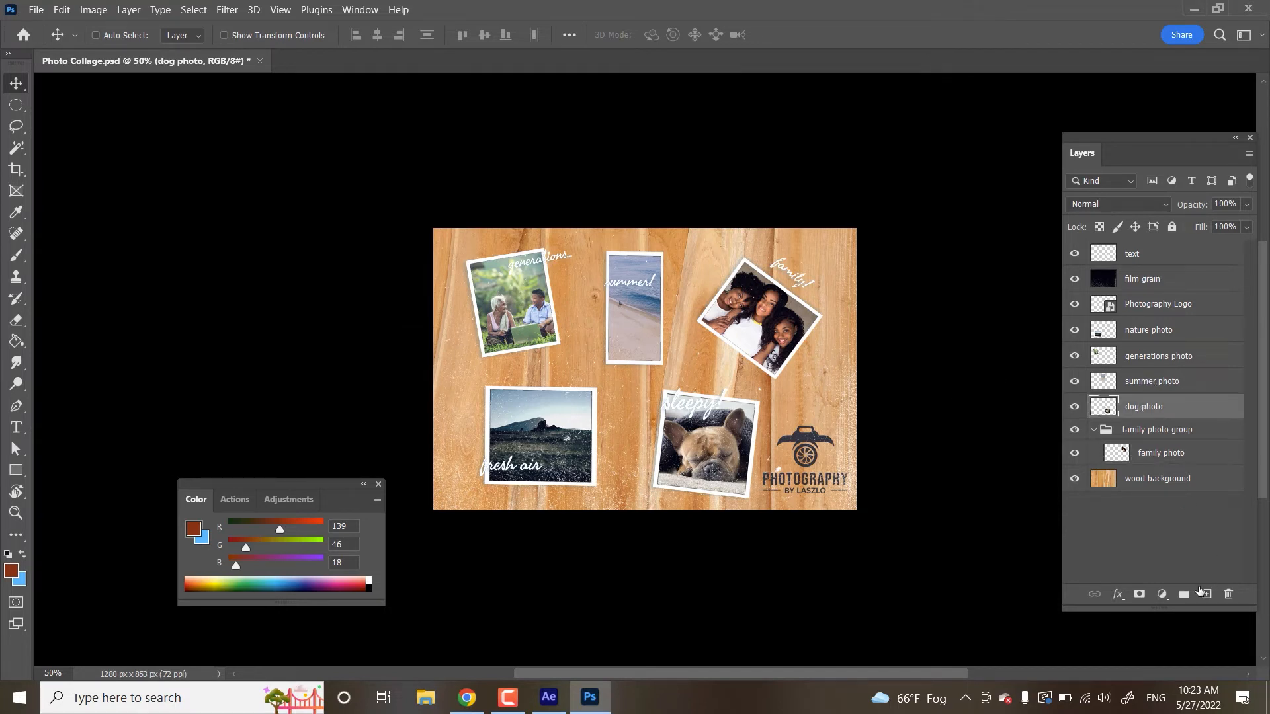
click(1184, 594)
drag(1146, 430, 1147, 406)
double_click(1141, 404)
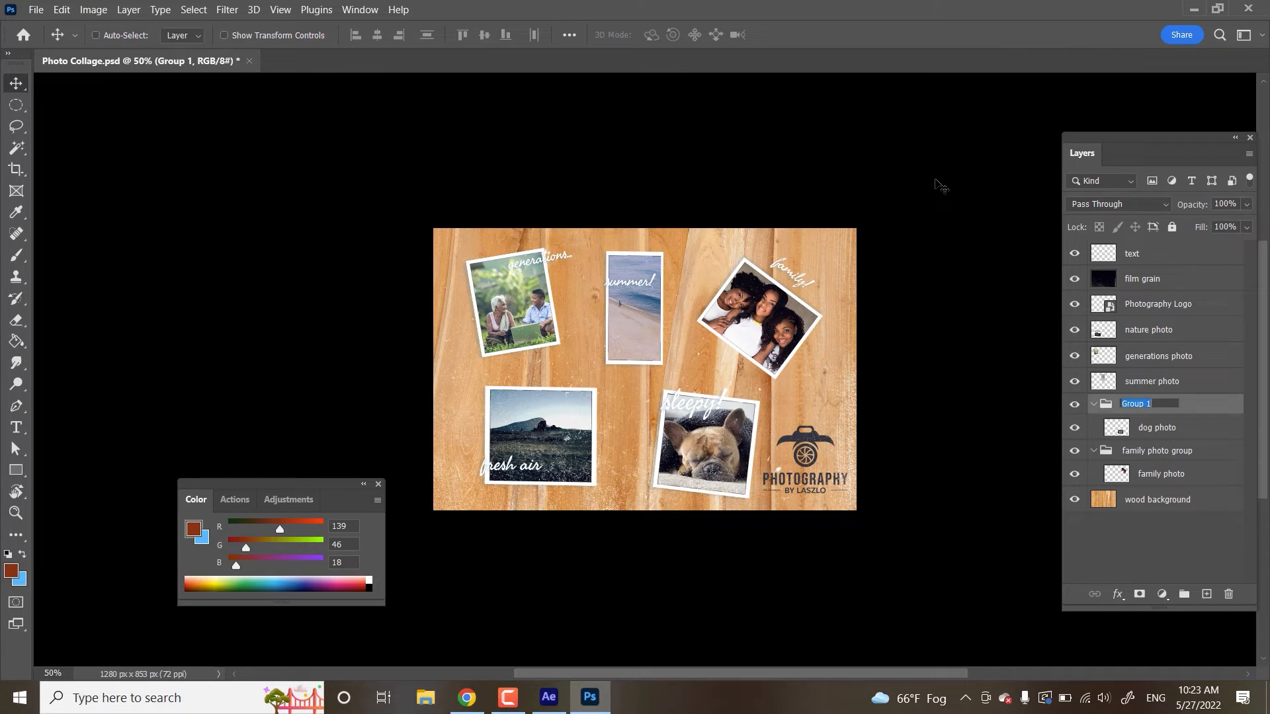
text(dog photo group)
key(Return)
Create a layer group named "summer photo group" and place the summer photo layer inside it
click(1155, 385)
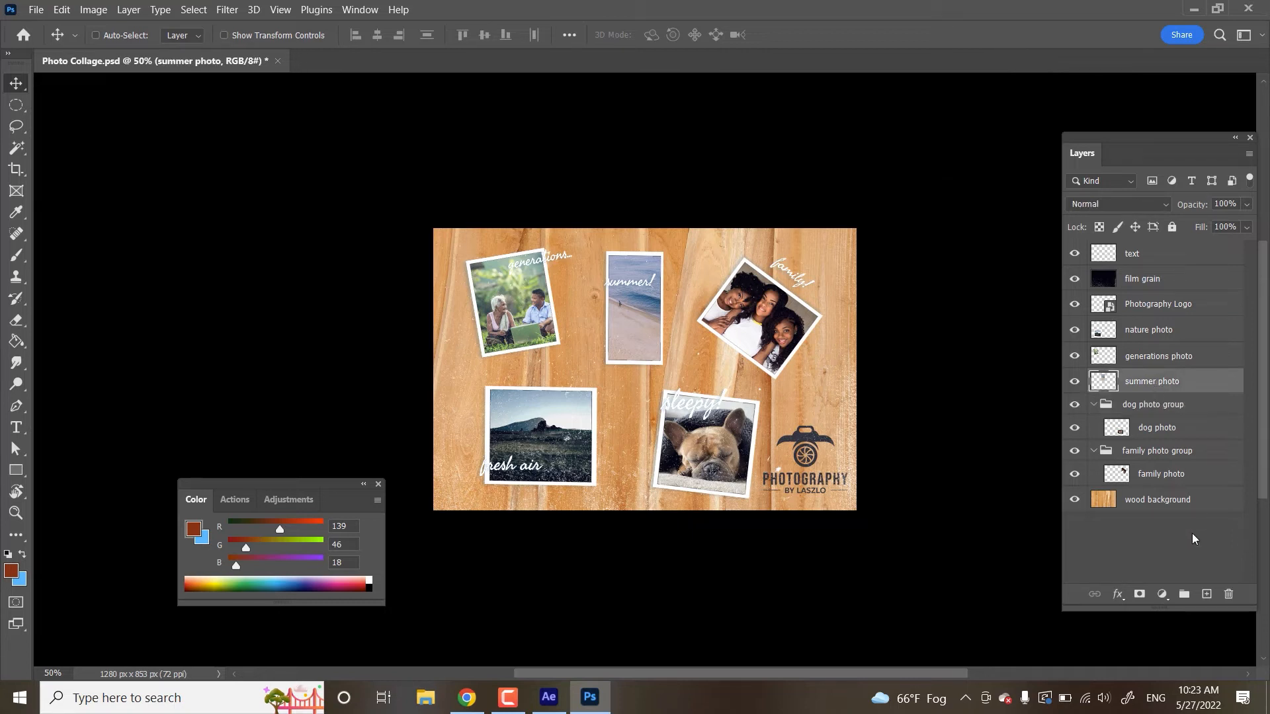
click(1187, 595)
drag(1166, 405, 1164, 388)
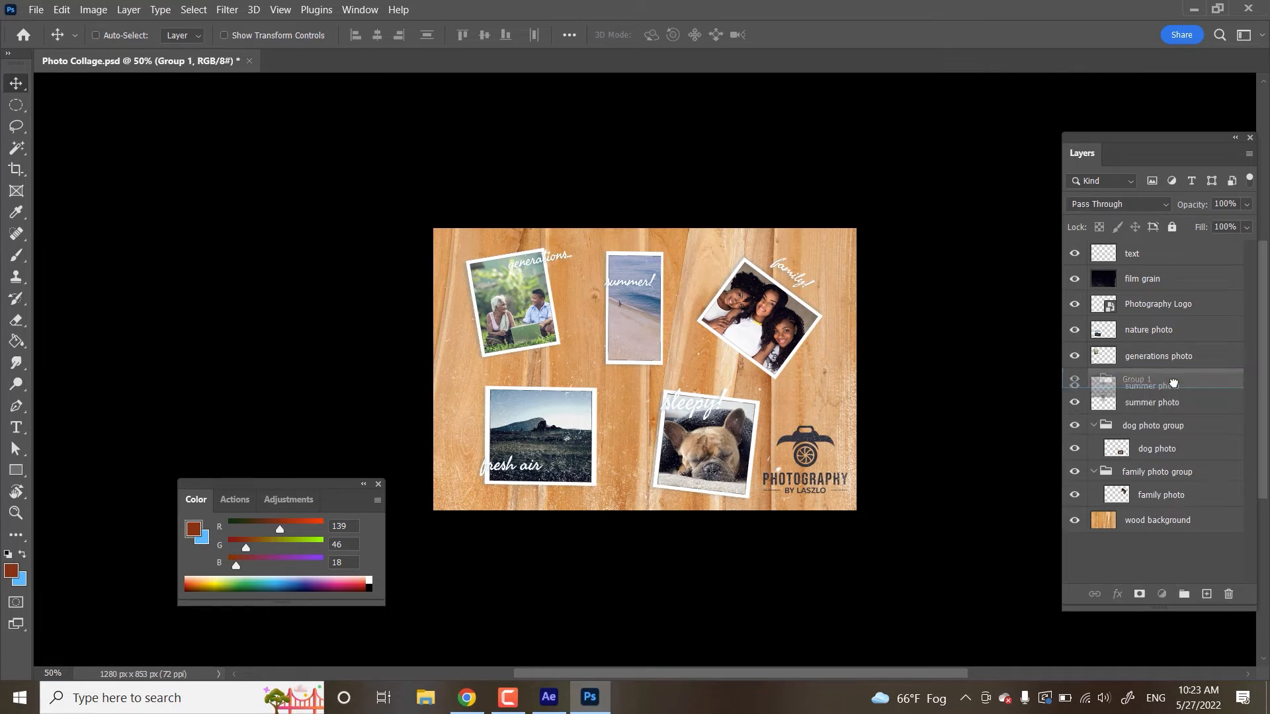
double_click(1157, 381)
text(summer photo g)
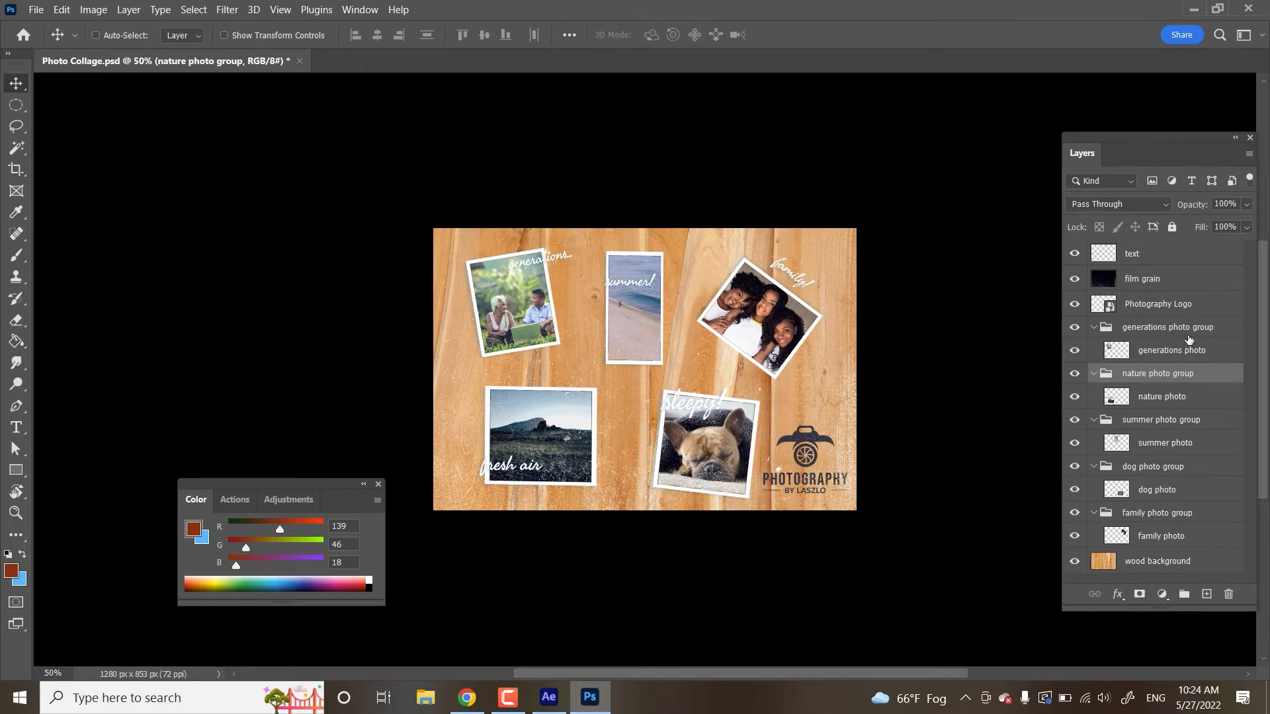
Label the generations photo group with the colour red
click(1108, 330)
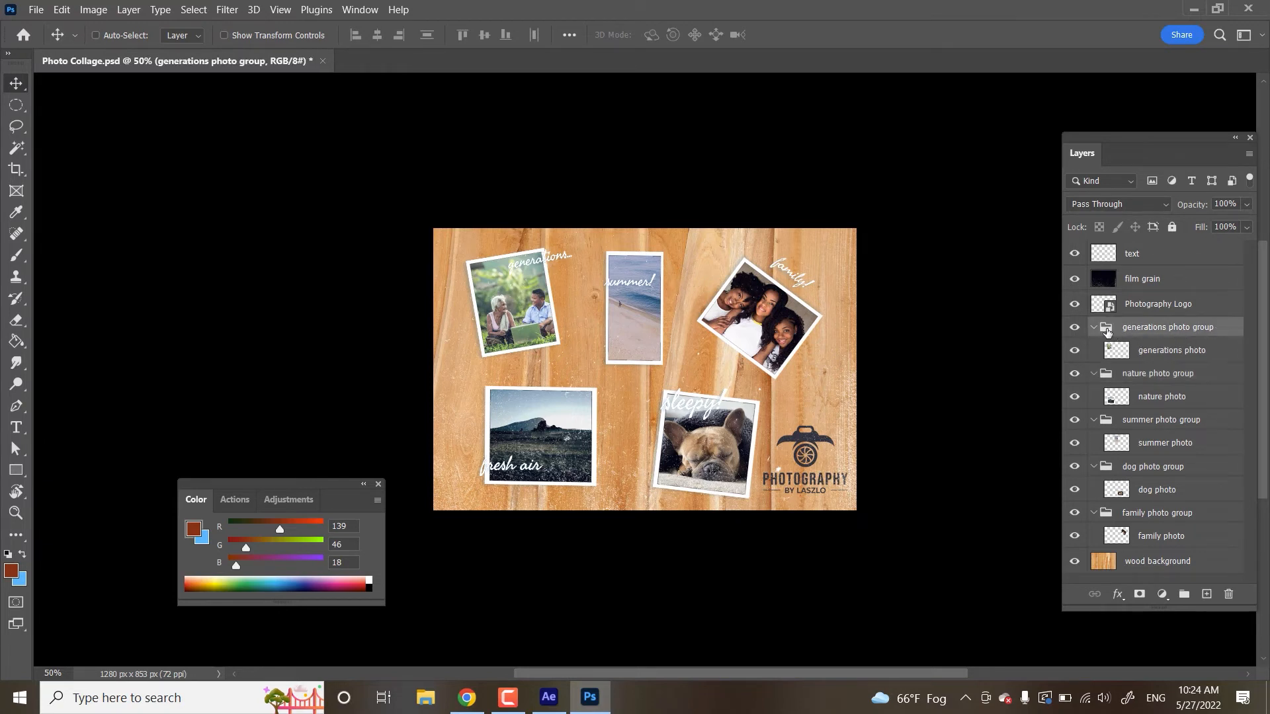
right_click(1108, 331)
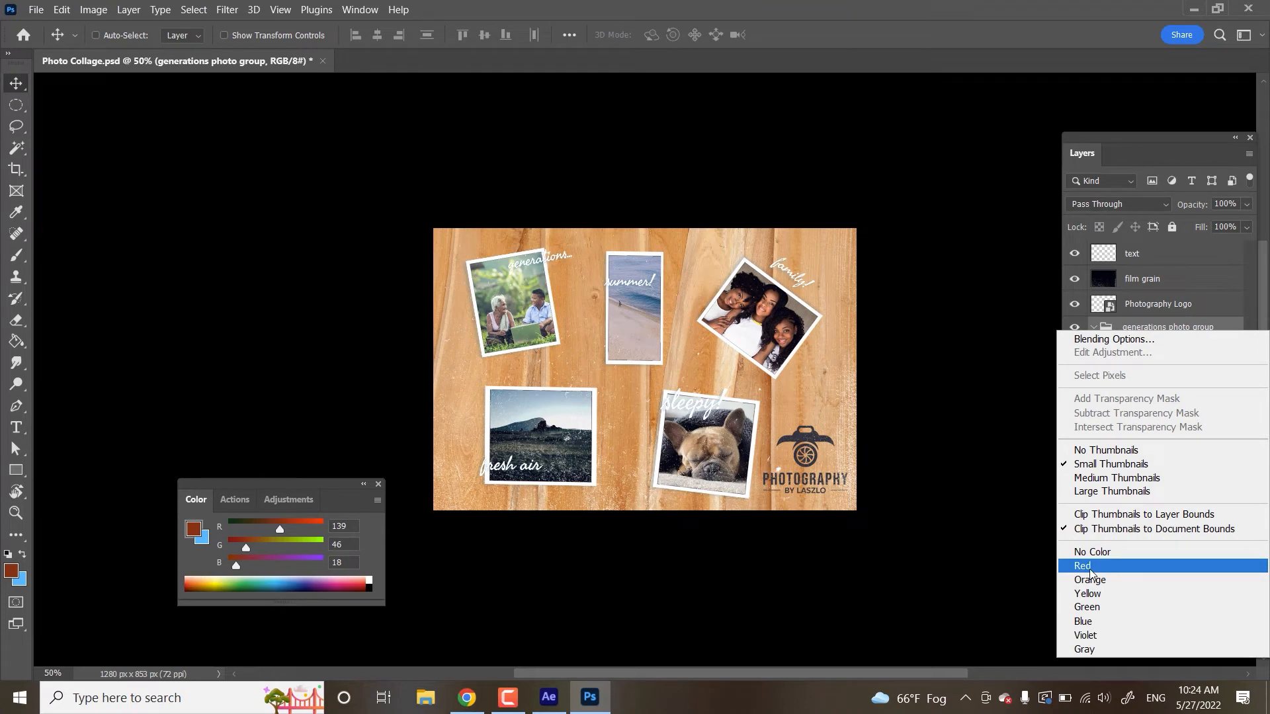
click(1091, 570)
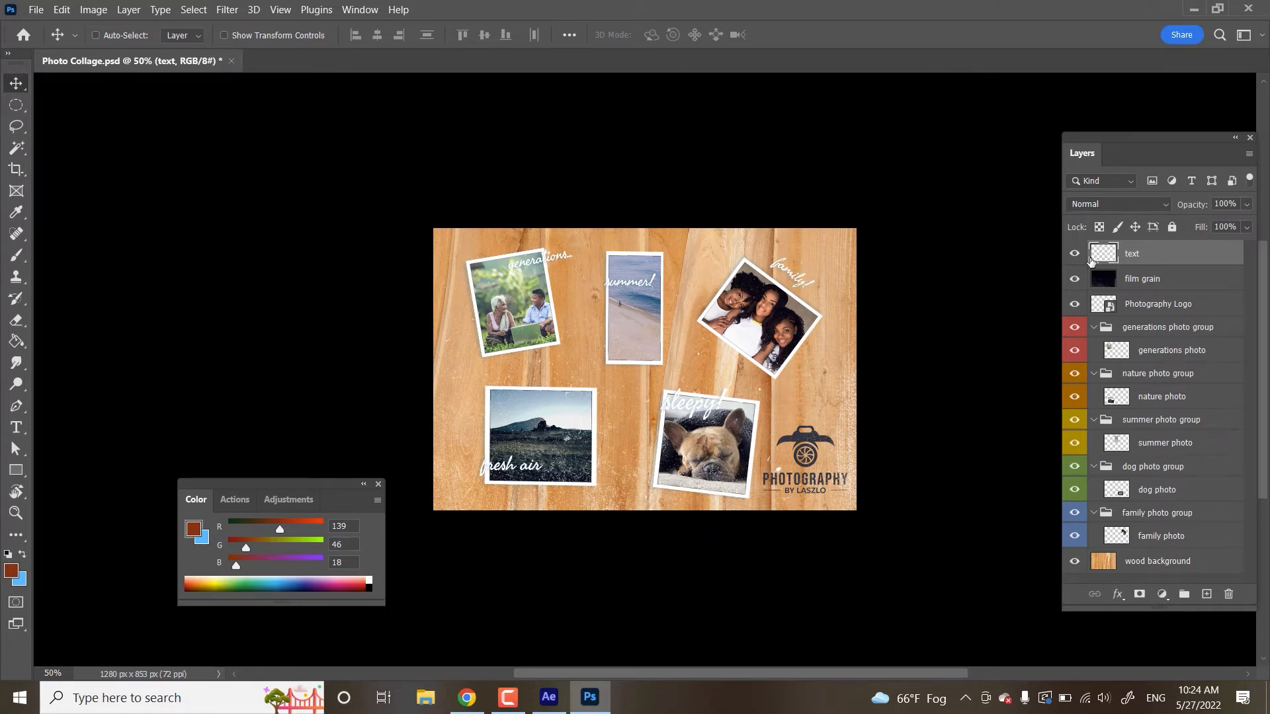
Hide and reshow the text layer to check which captions it contains
click(1074, 258)
click(1074, 258)
Draw a horizontal text box across the lower edge of the family photo and set its font to Seaweed Script
click(20, 432)
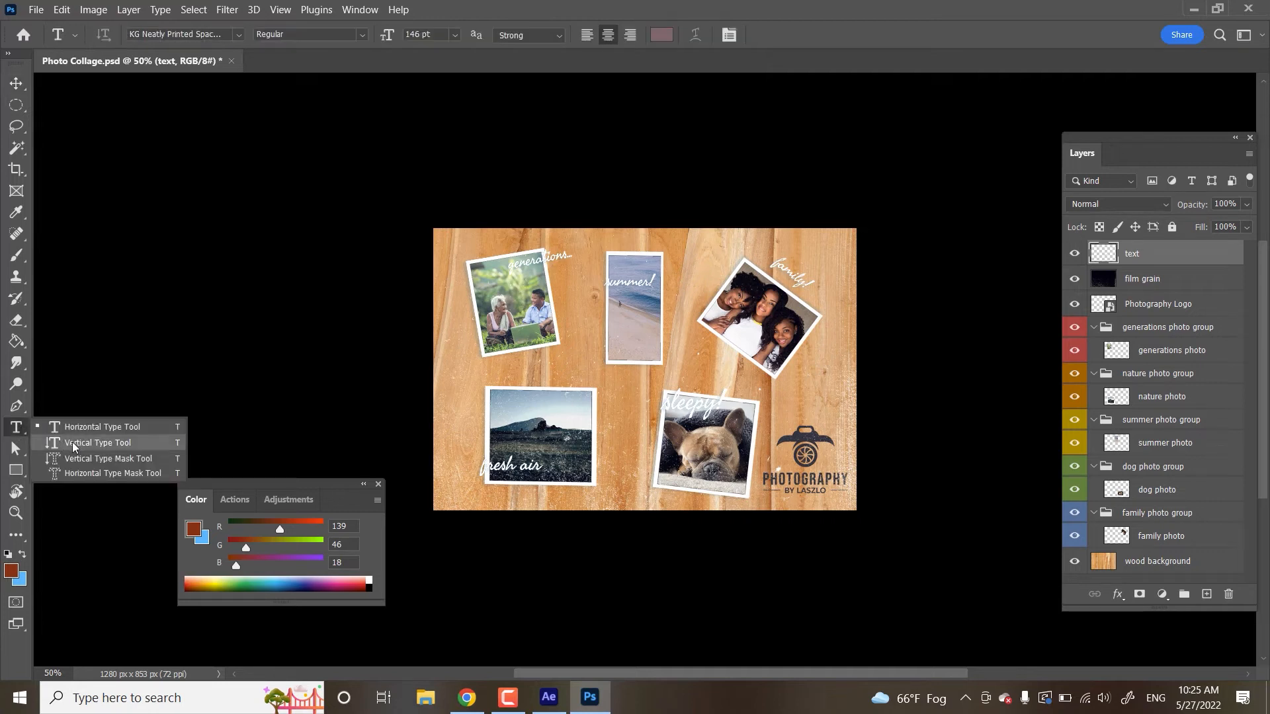
click(106, 427)
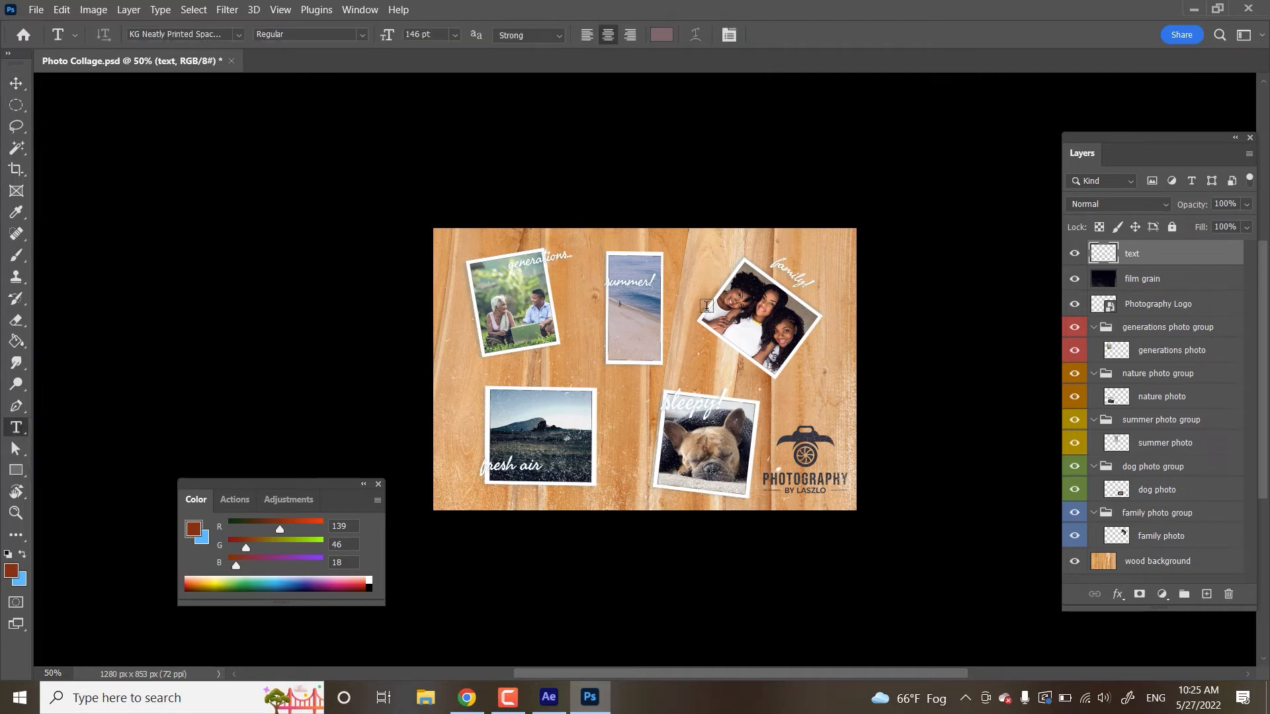
drag(673, 342, 781, 377)
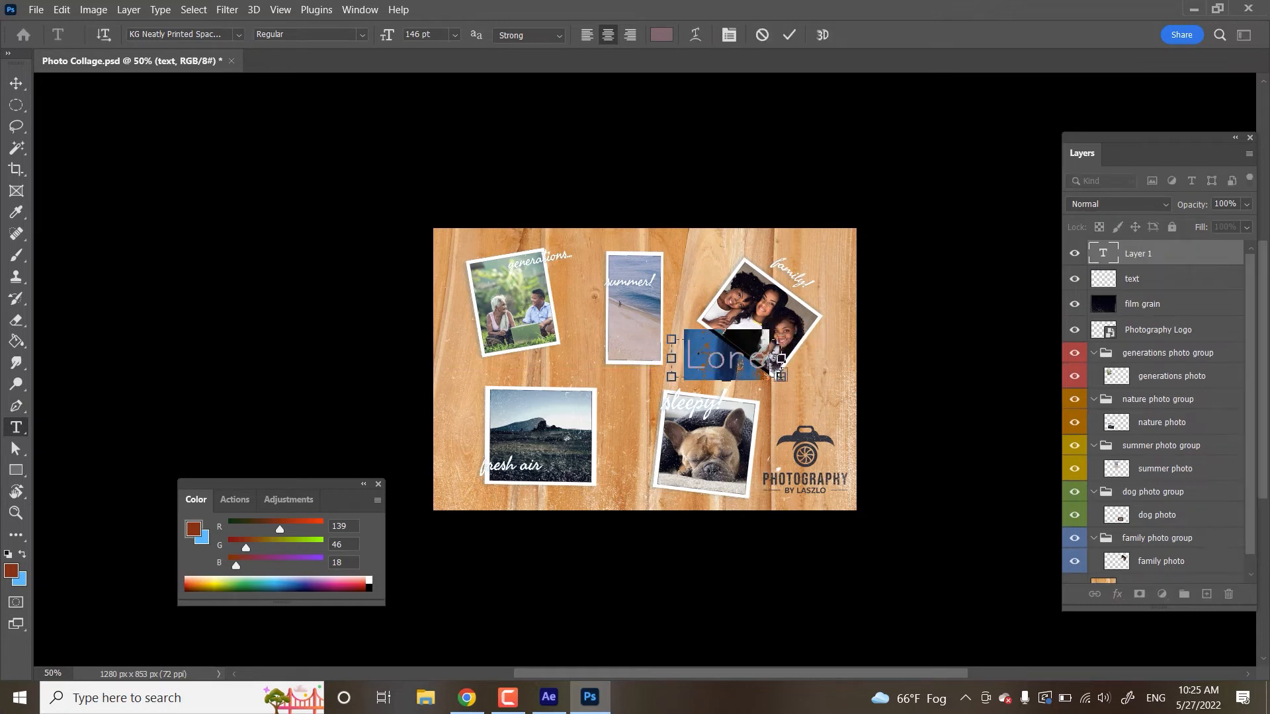
click(239, 34)
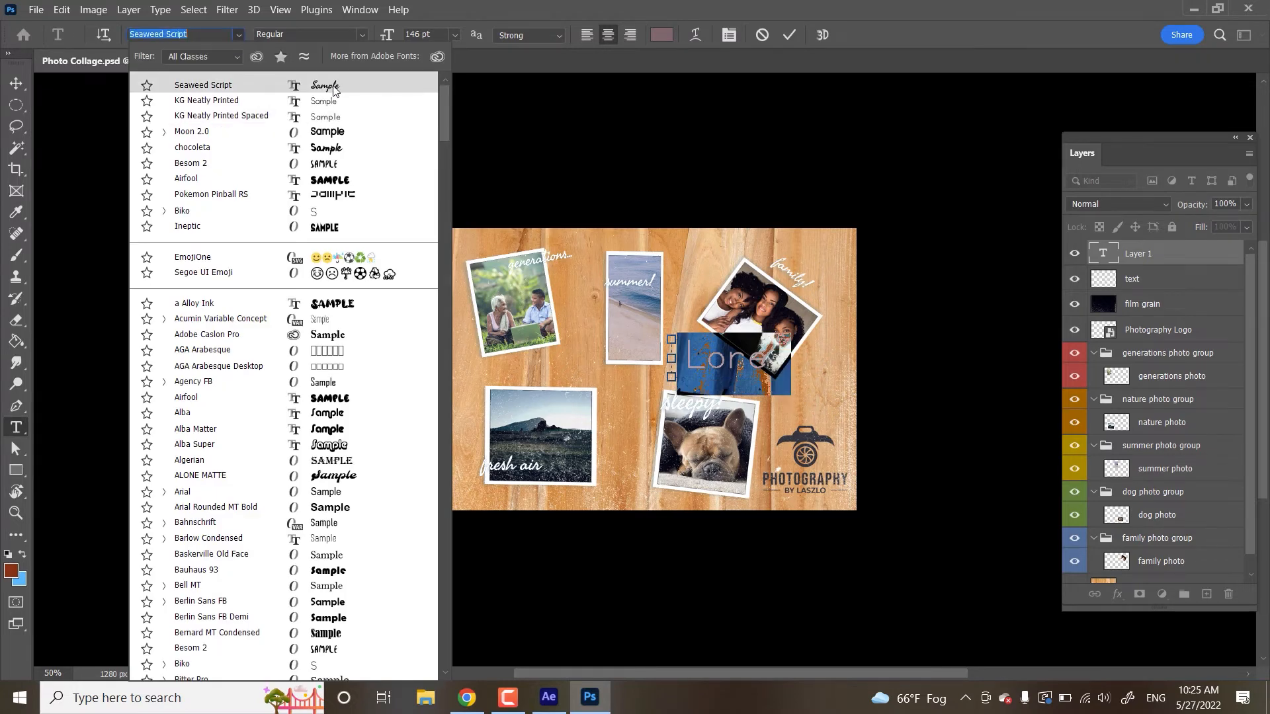
click(335, 89)
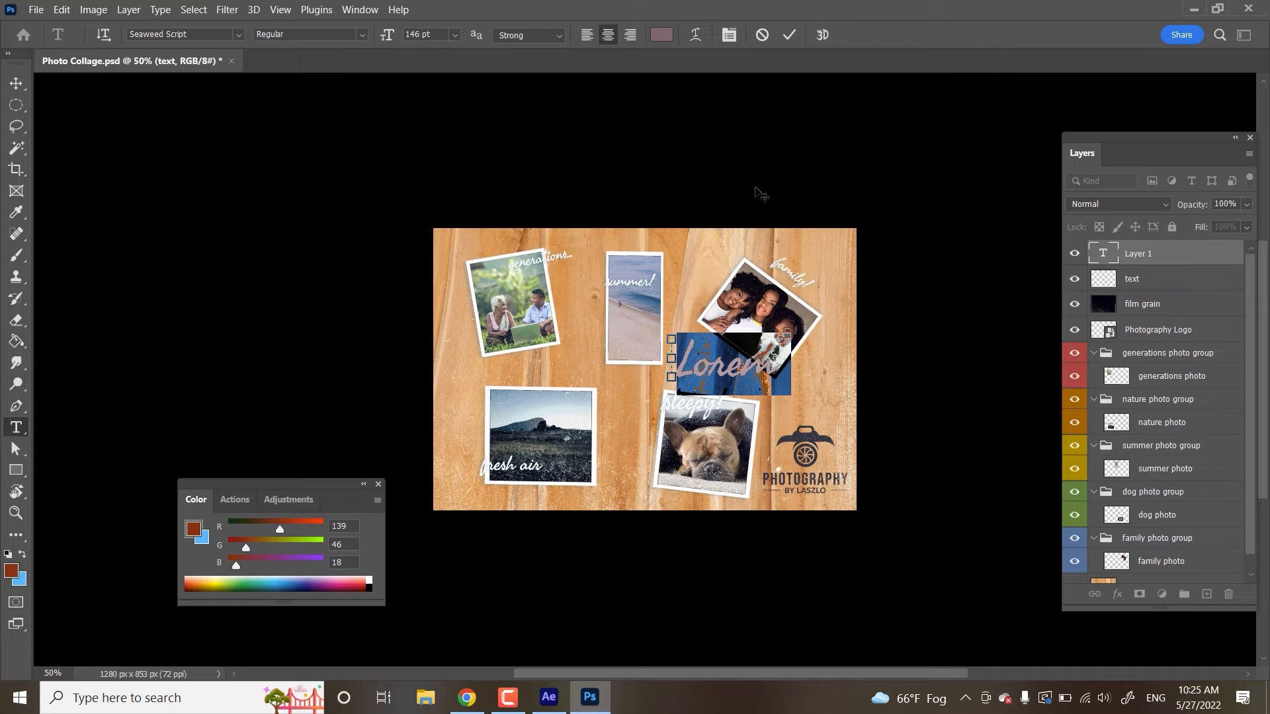
Set the new text's colour to white (ffffff) and its size to 60 pt
click(661, 34)
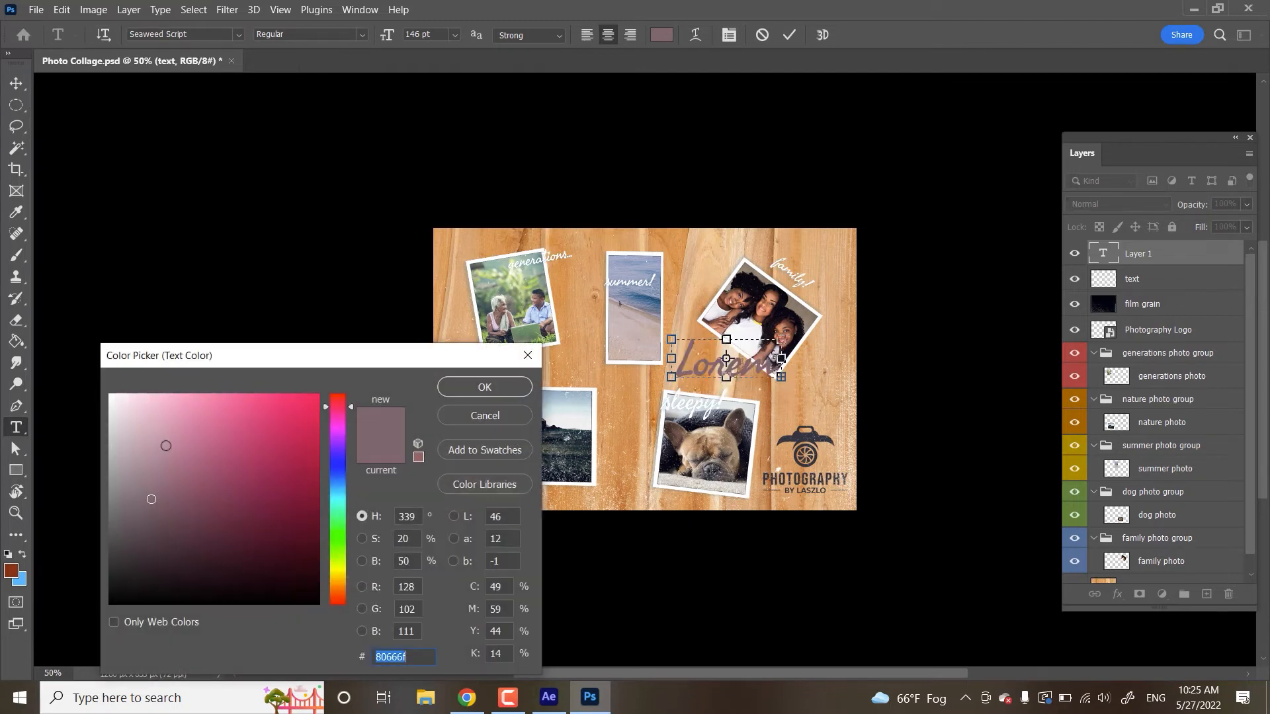
drag(122, 448, 110, 395)
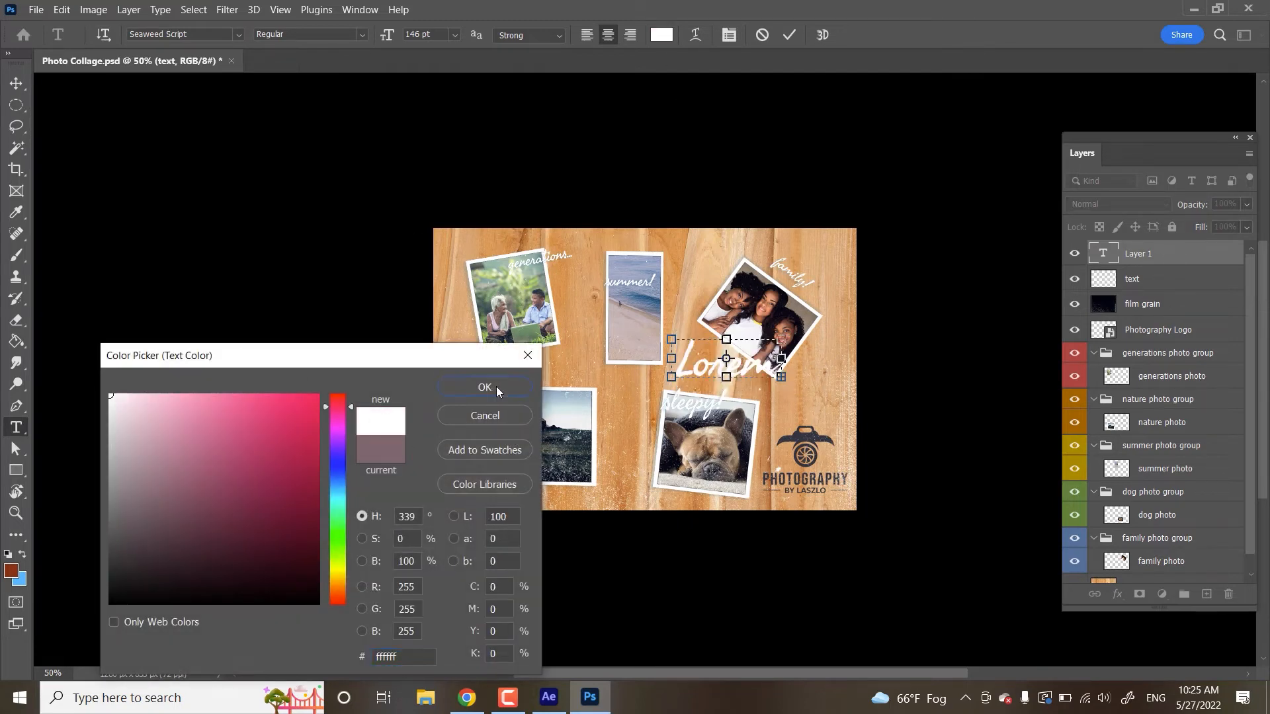
click(496, 387)
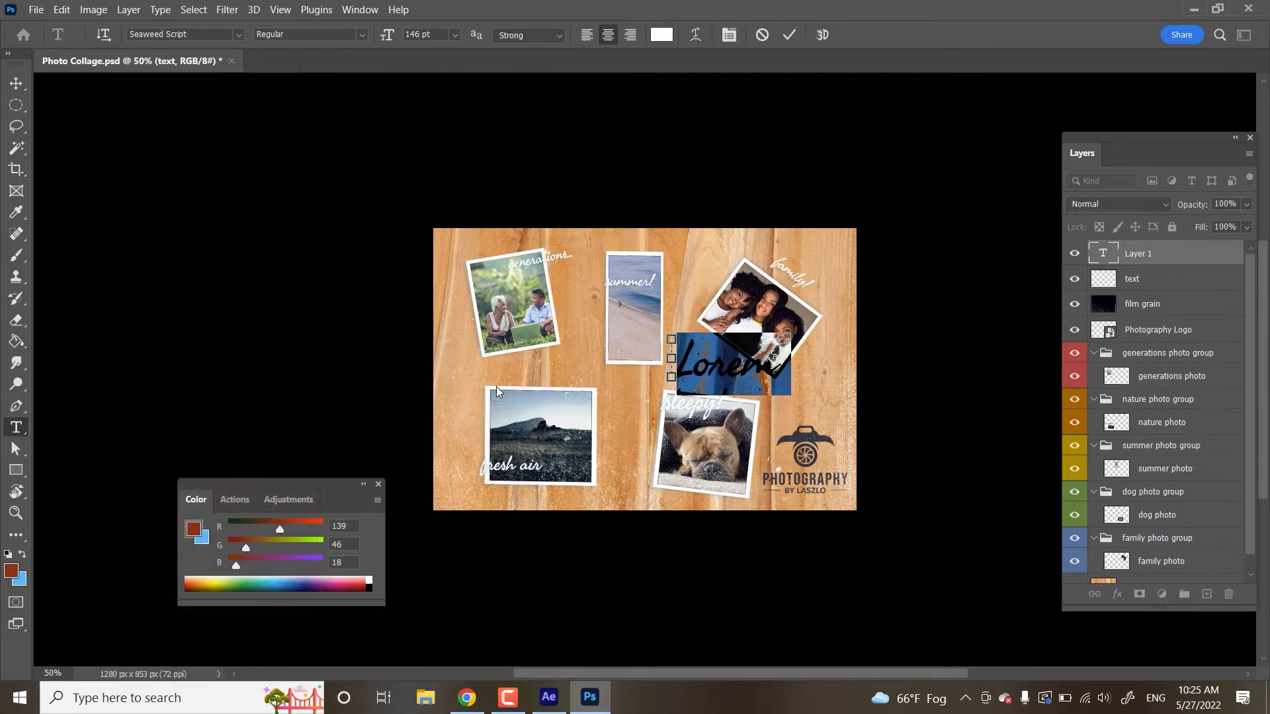
click(455, 35)
click(440, 173)
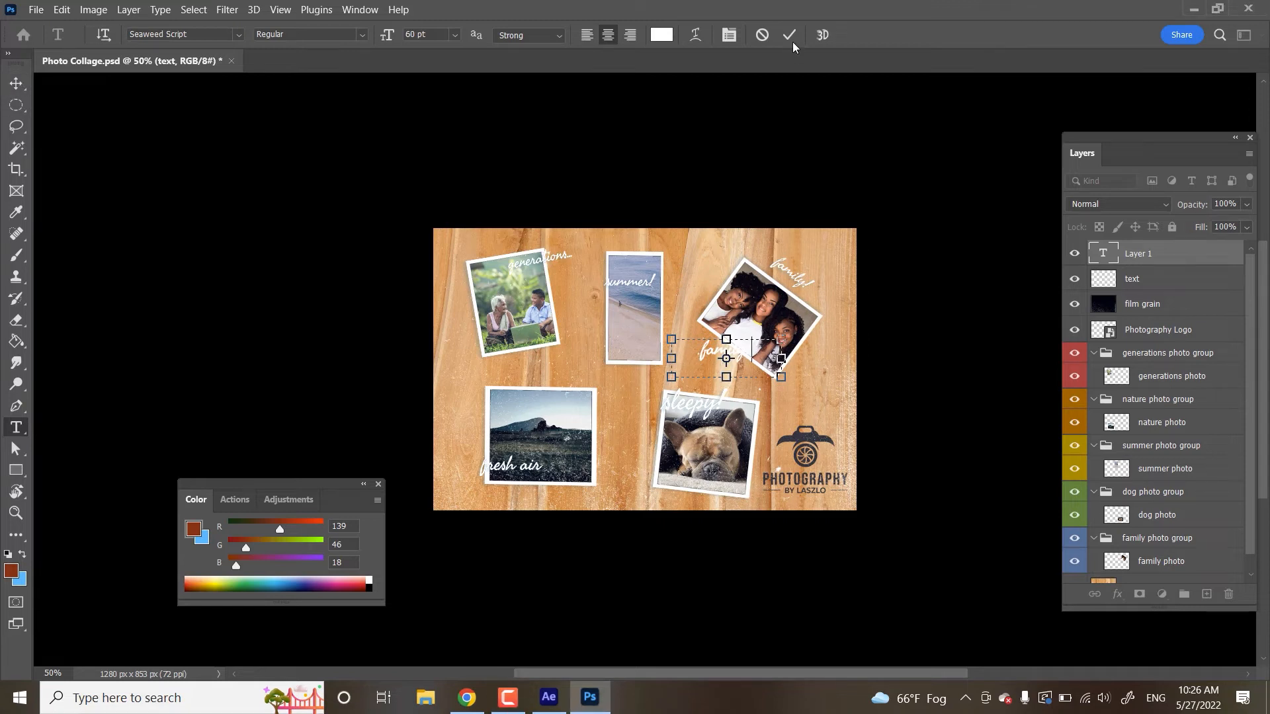
Enter "family!" as the caption text and move it onto the middle of the family photo
click(790, 36)
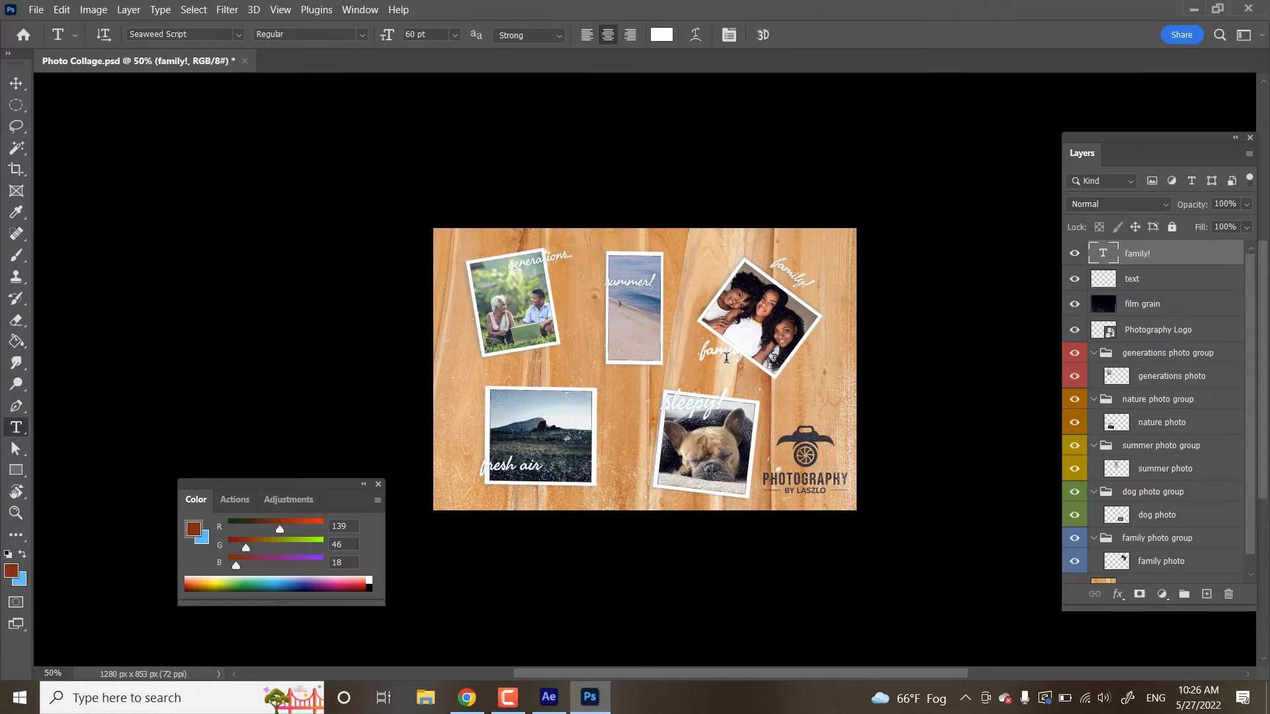
key(v)
drag(727, 358, 762, 310)
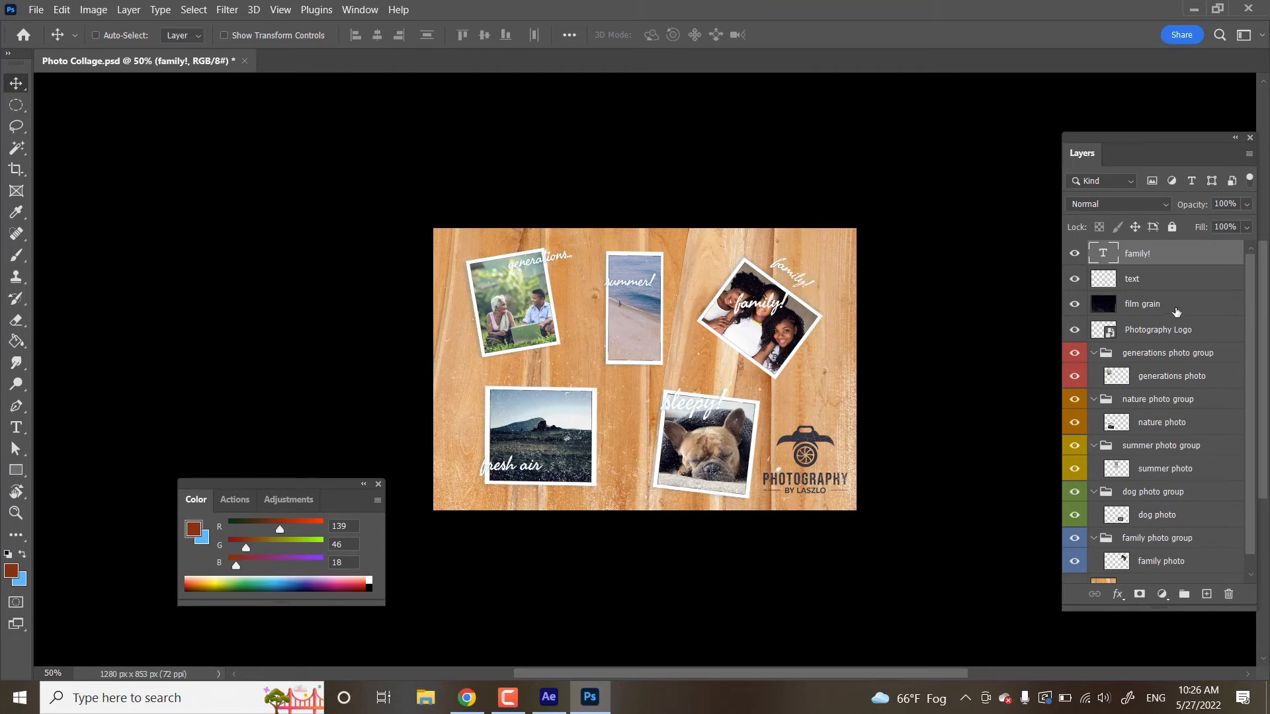
Add a separate text layer reading "summer!" across the beach photo, below the existing caption
click(17, 429)
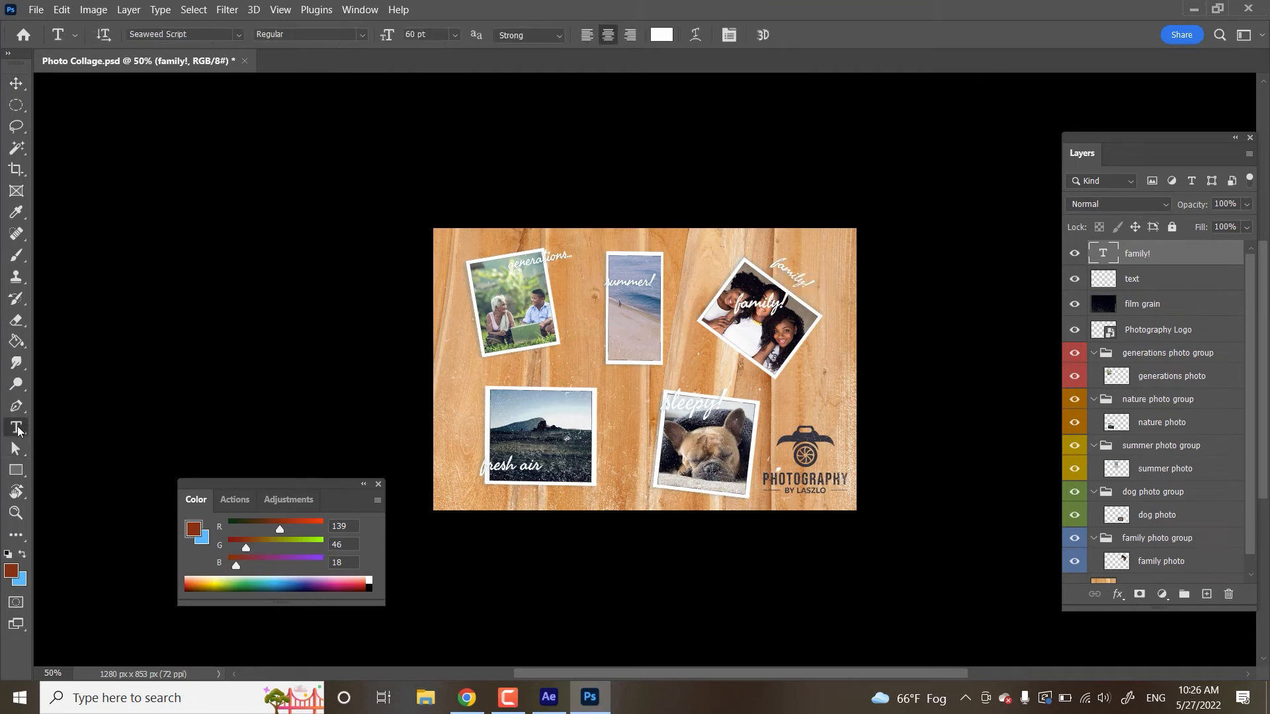
drag(604, 306, 673, 322)
text(summer)
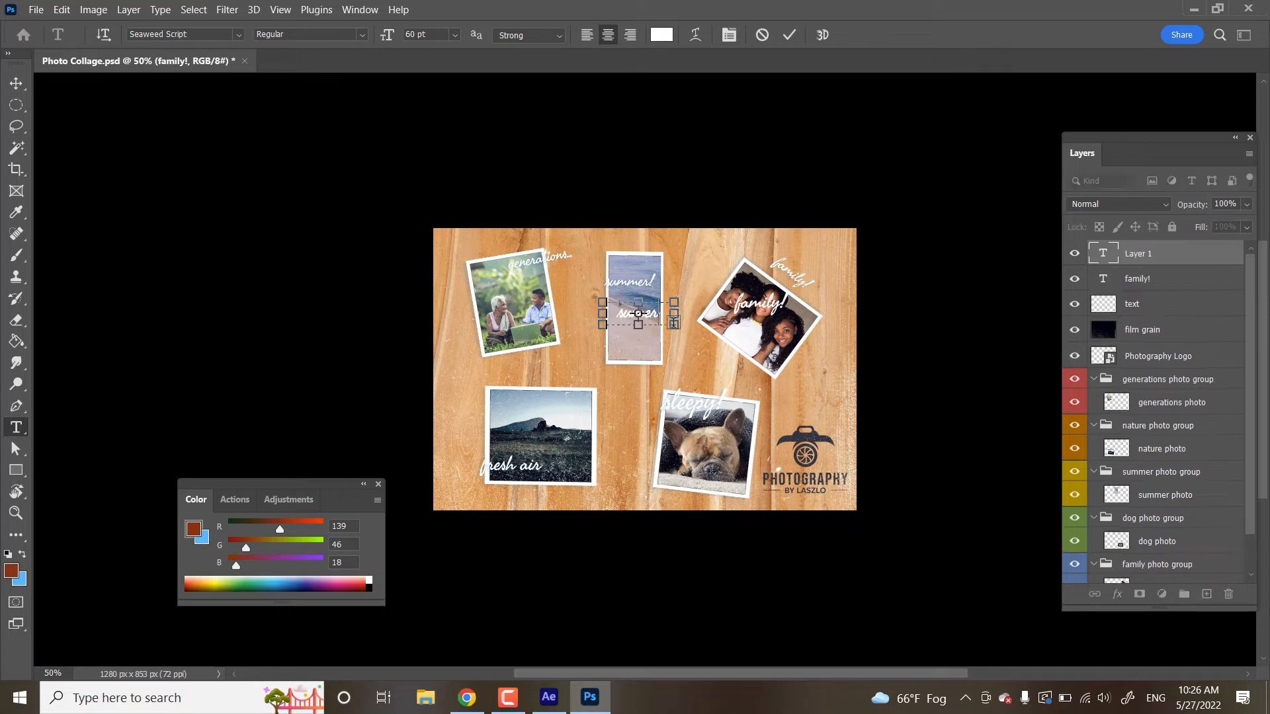
text(!)
click(789, 35)
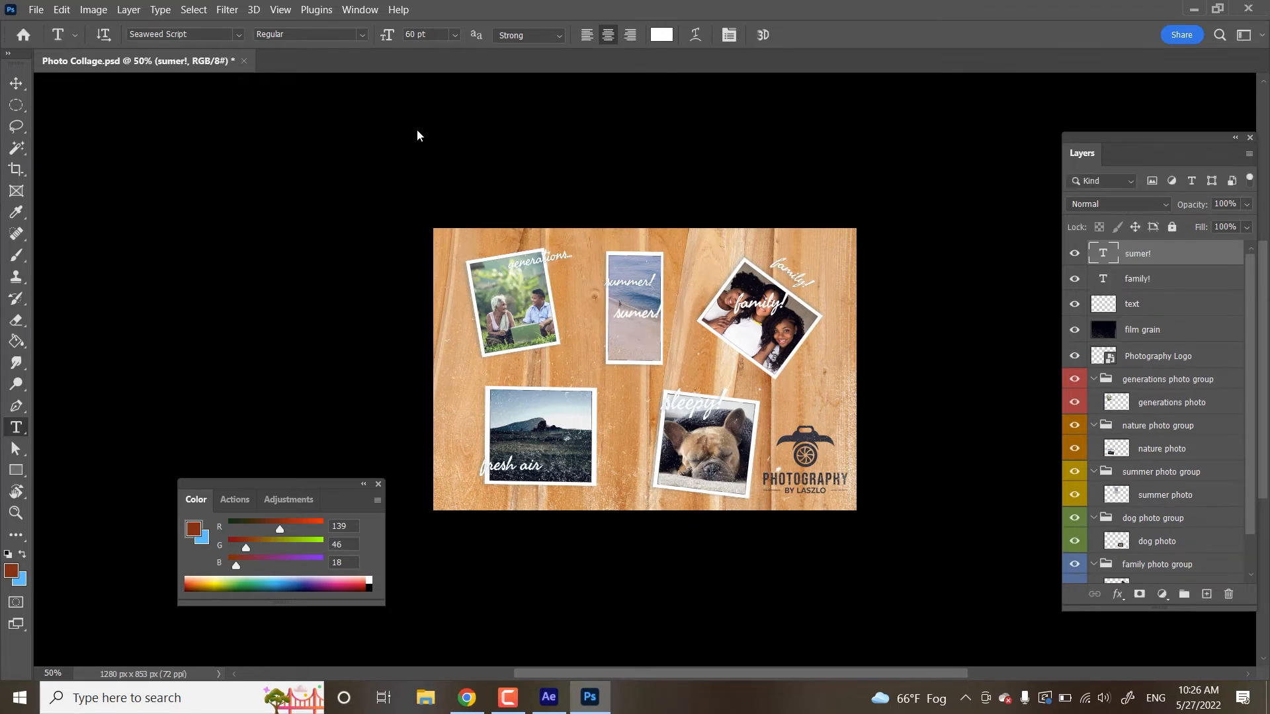
click(631, 314)
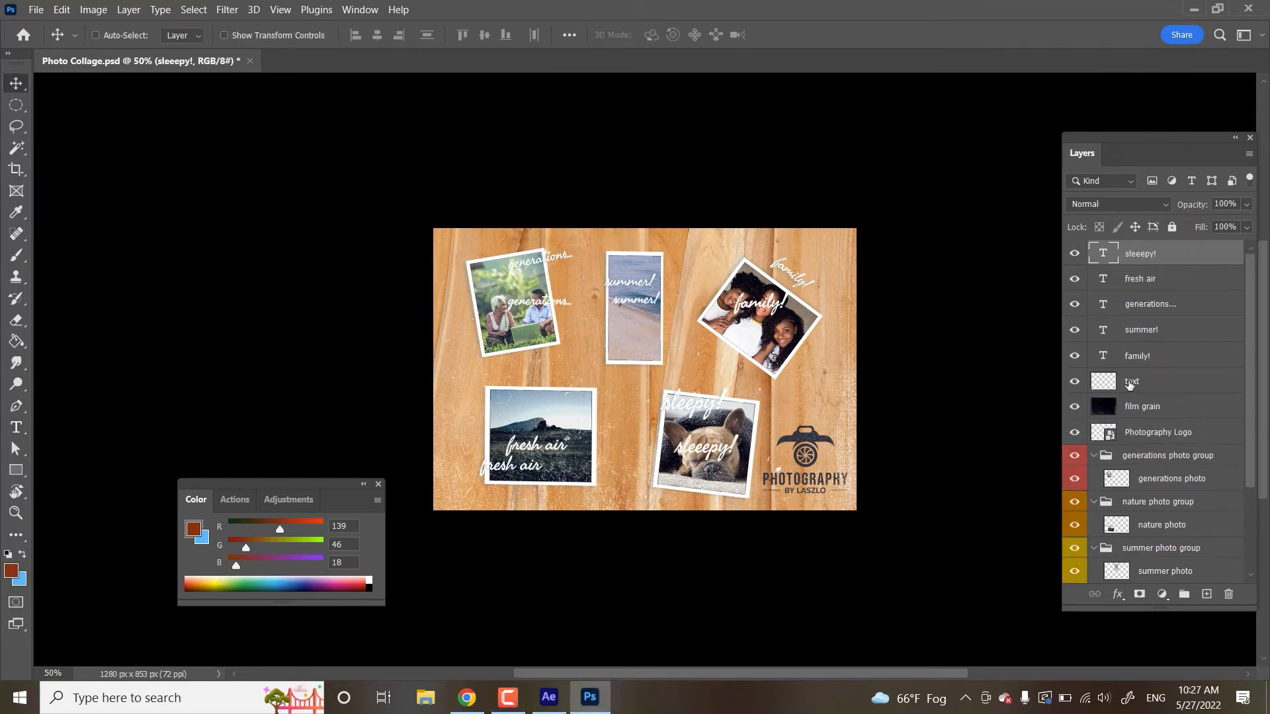
Delete the old layer named "text" that holds all the original captions
click(1131, 382)
key(Delete)
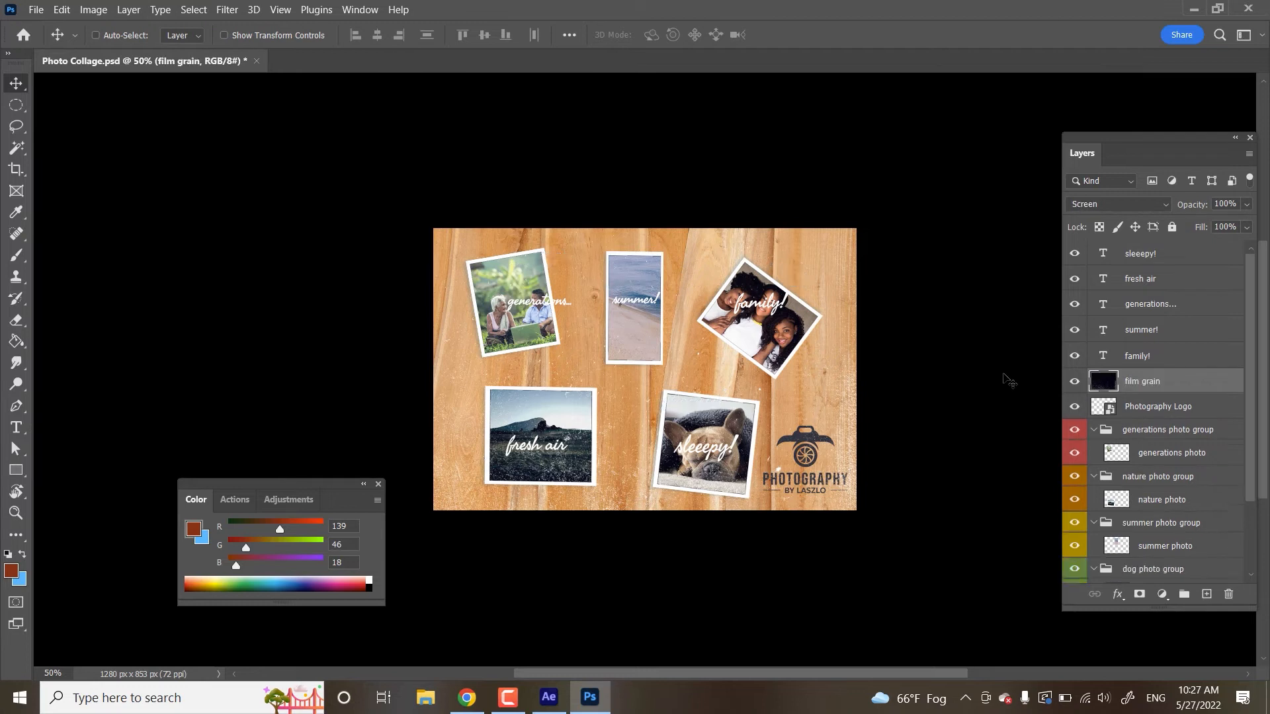
Rotate the "family!" caption clockwise to match the family photo's tilt and move its layer into the family photo group
click(1126, 362)
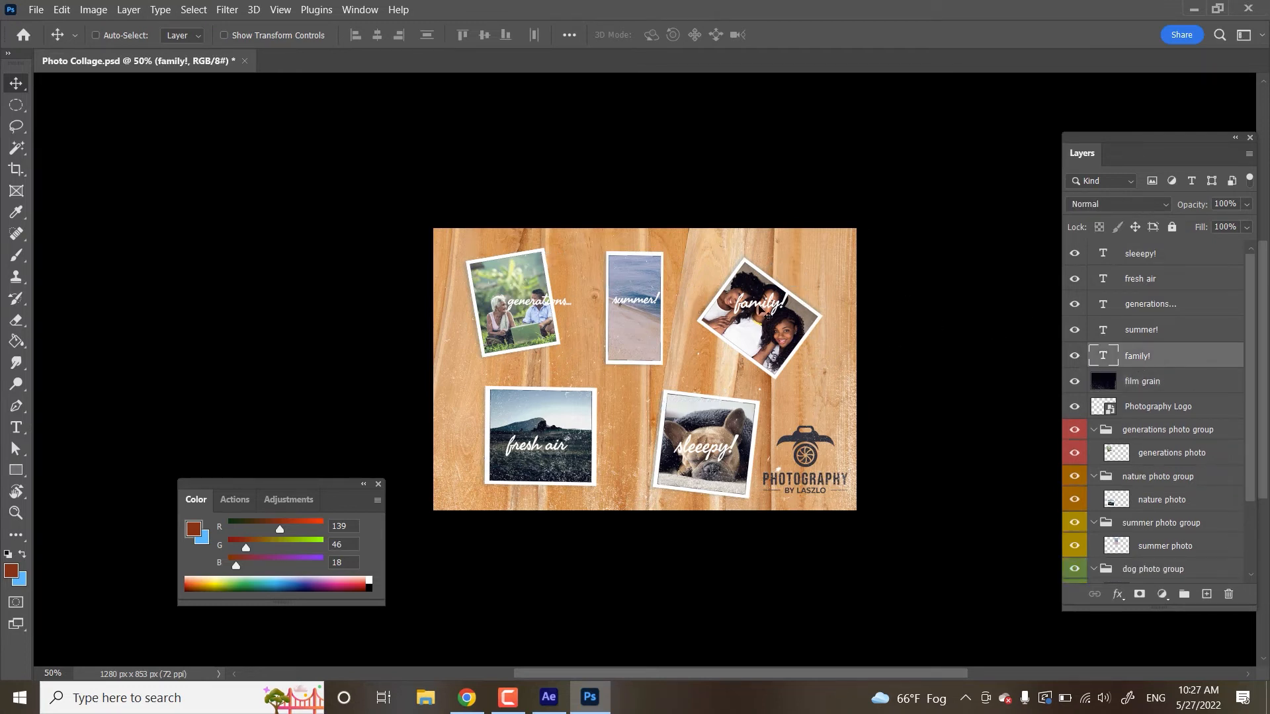
key(ctrl+t)
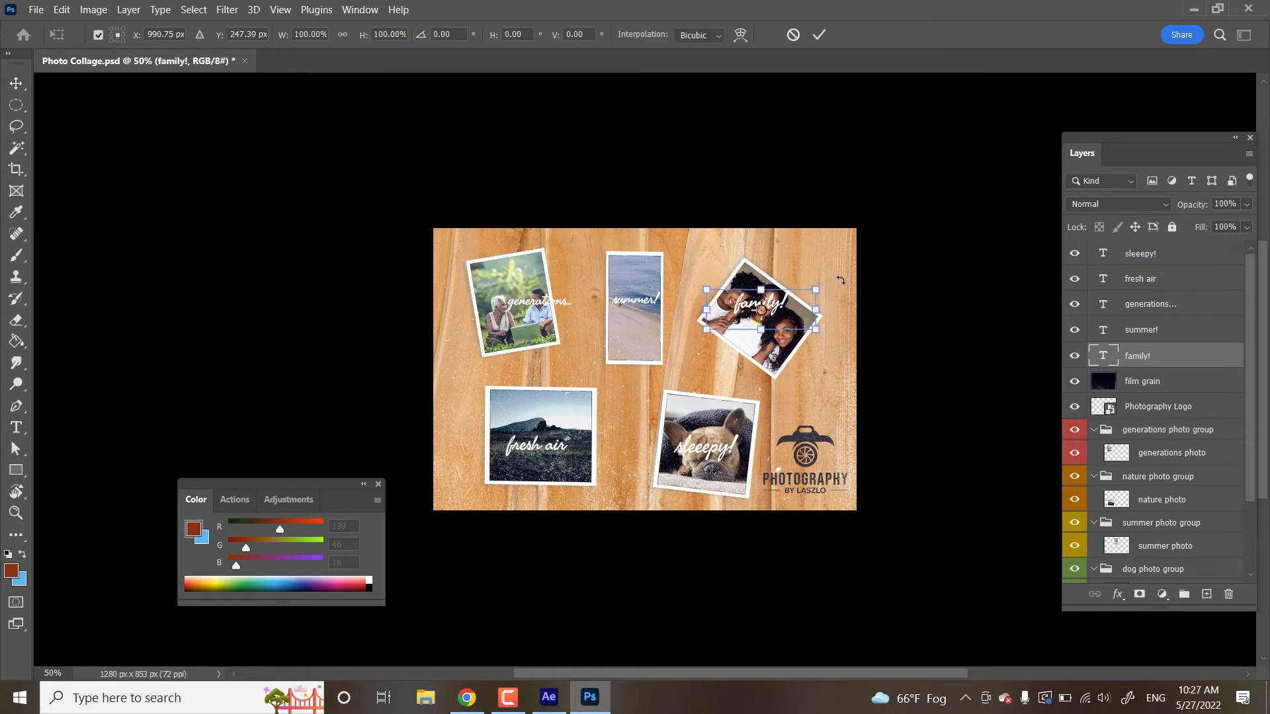
drag(839, 284, 849, 359)
key(Return)
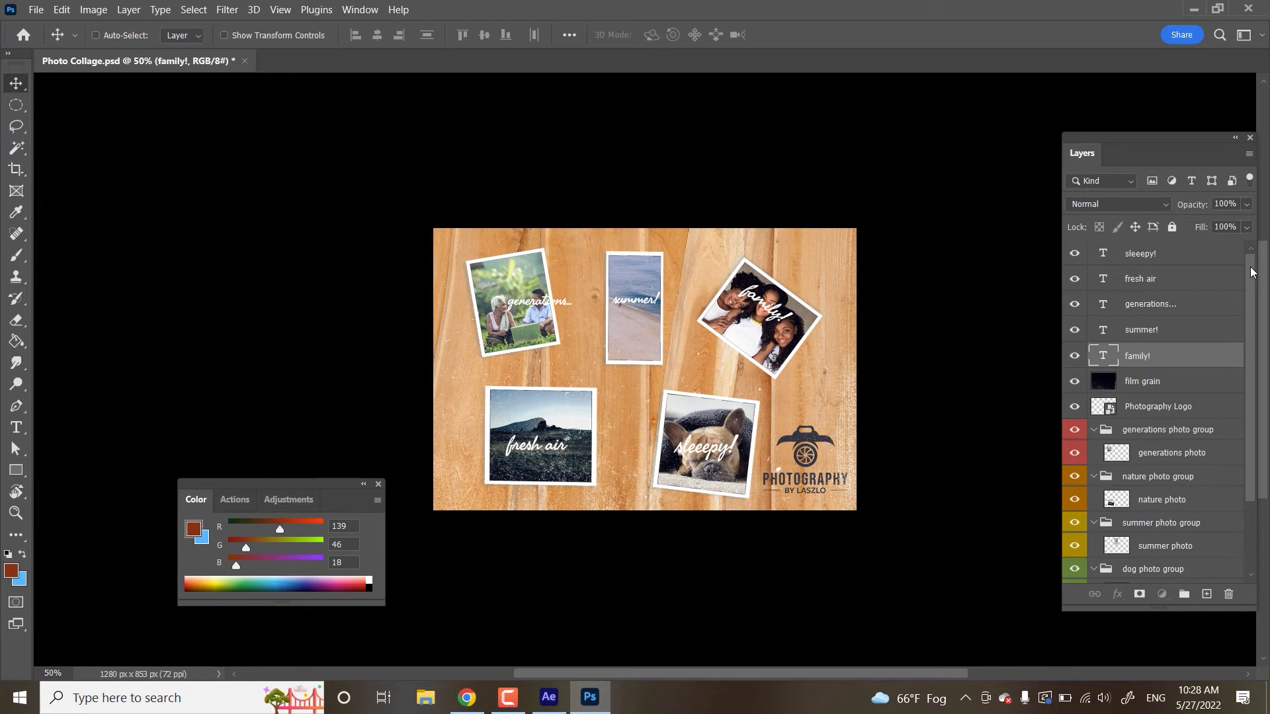
scroll(1250, 272, down, 2)
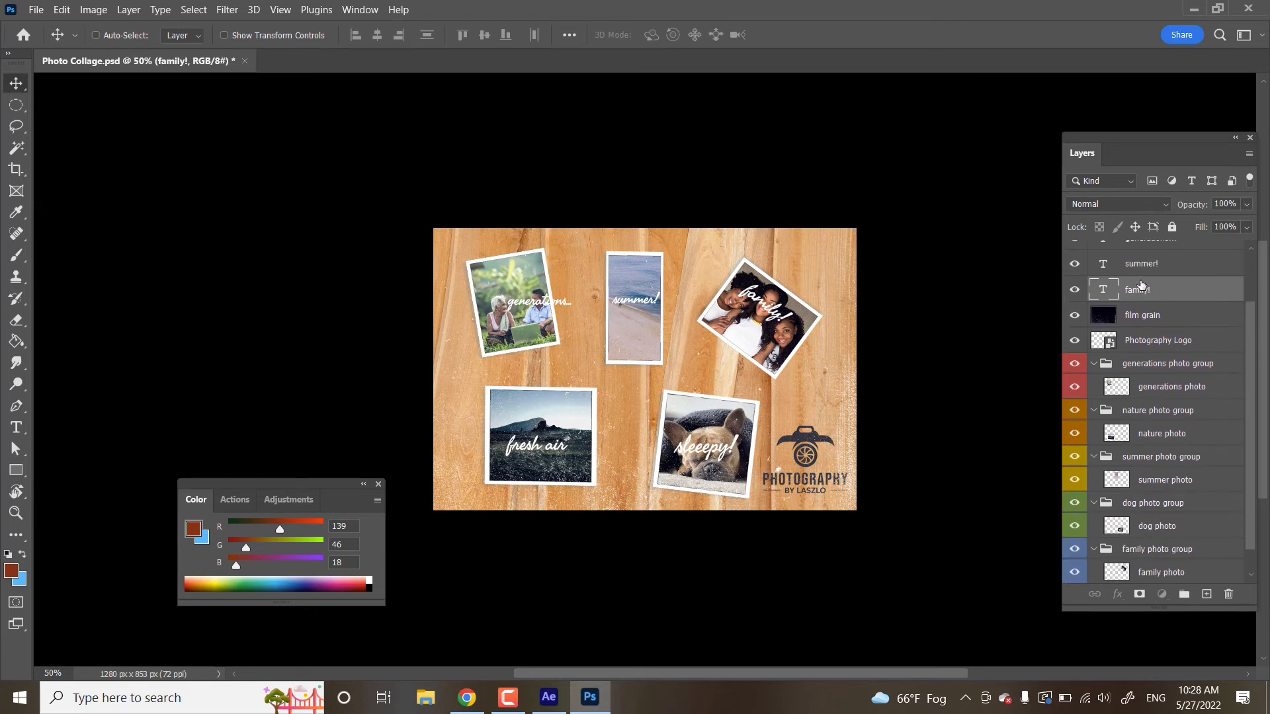
drag(1141, 284, 1181, 560)
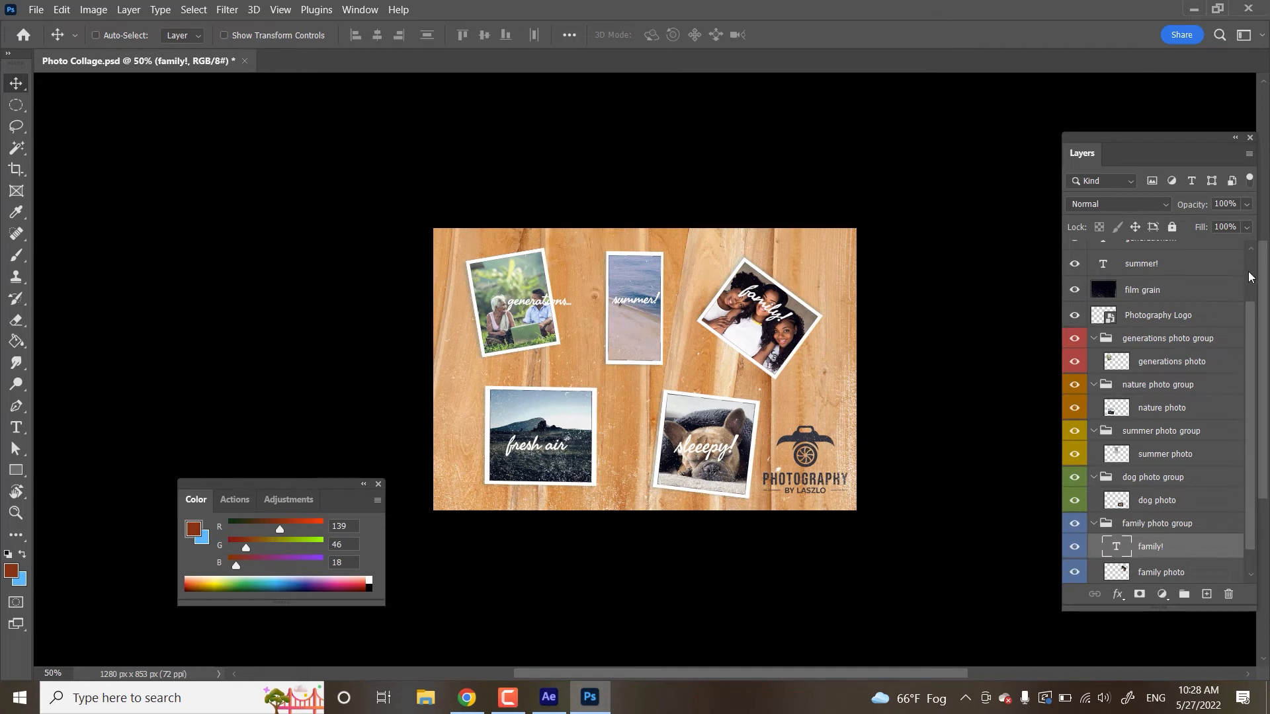
Move the "summer!" caption up to the top of the beach photo
scroll(1252, 273, up, 2)
ctrl+click(665, 294)
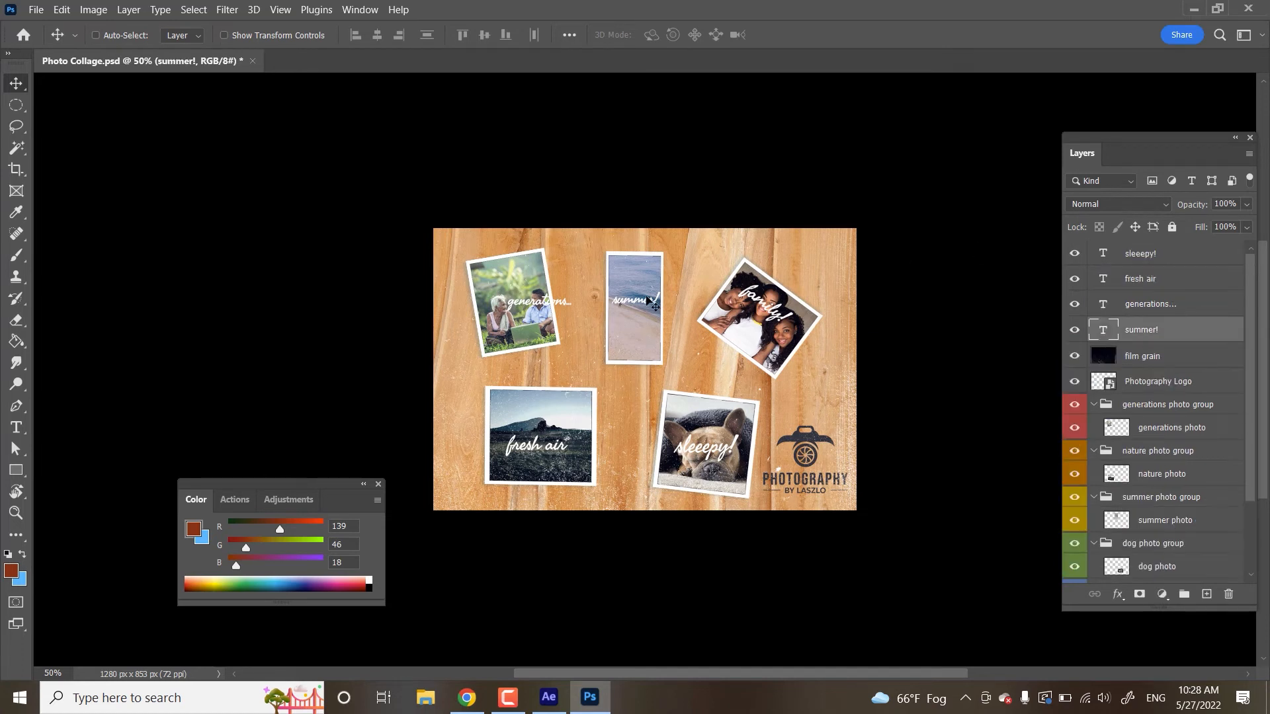
drag(645, 293, 647, 265)
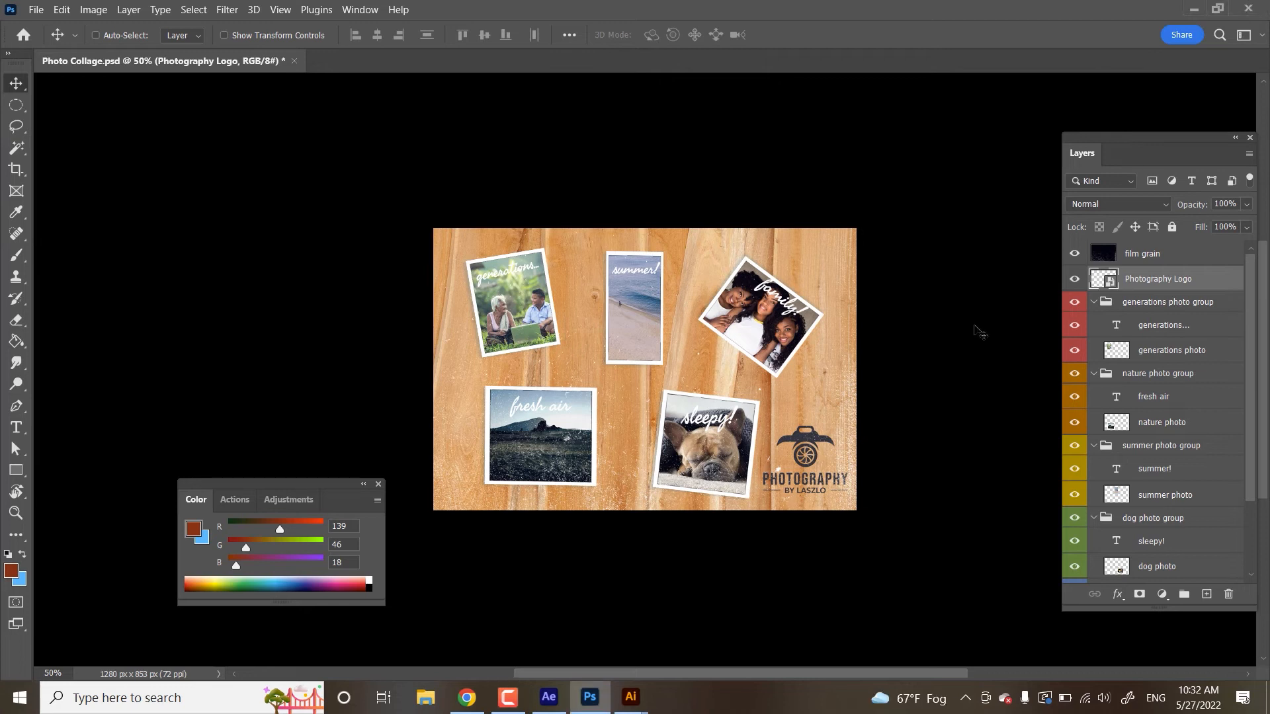
Open the Photography Logo smart object's contents in Illustrator, discarding outside changes to preserve Illustrator editing capabilities
double_click(1110, 283)
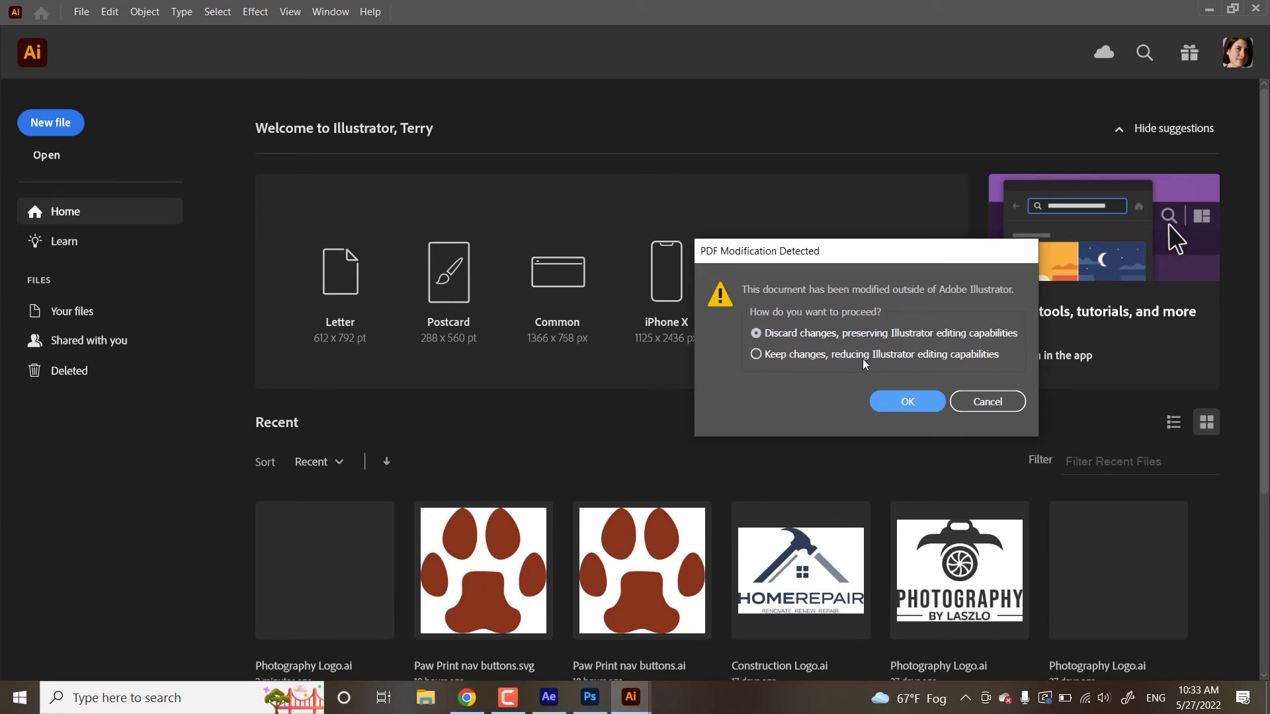
click(901, 402)
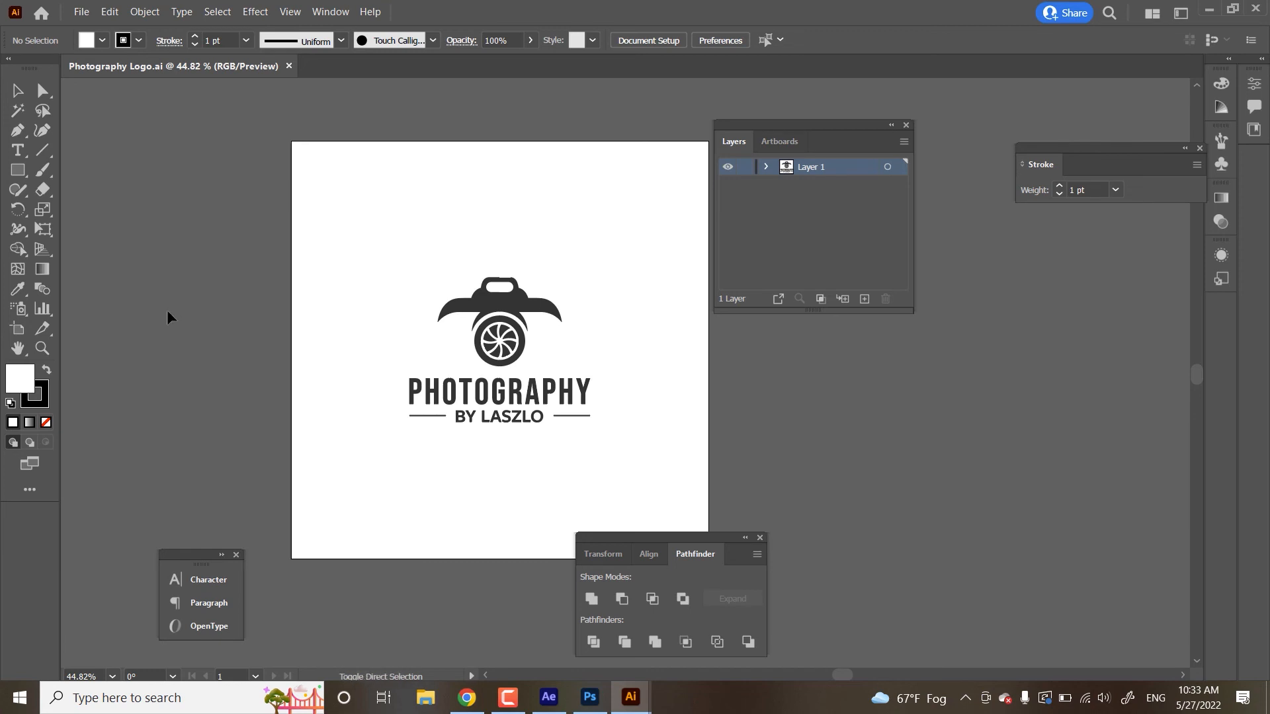
Save the logo as the Adobe Illustrator file "Photography Logo" in the Assets folder, using the Illustrator 2020 version
key(ctrl+shift+s)
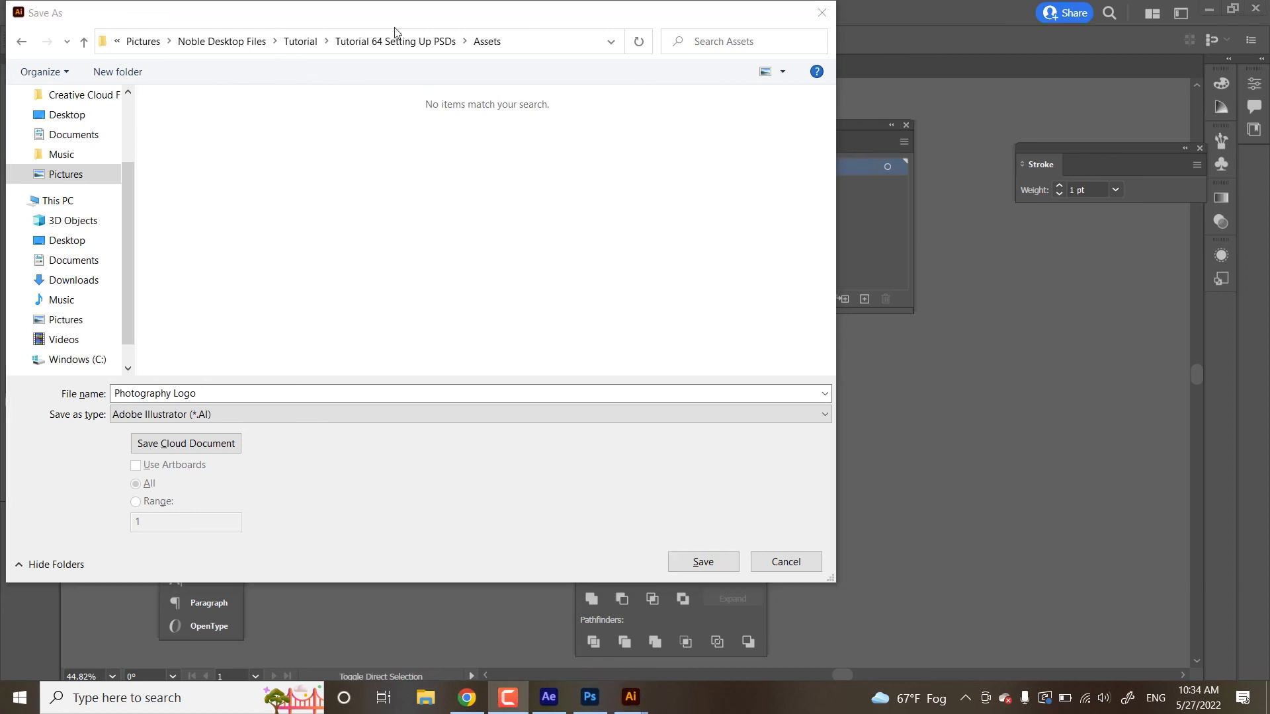
click(231, 390)
key(Right)
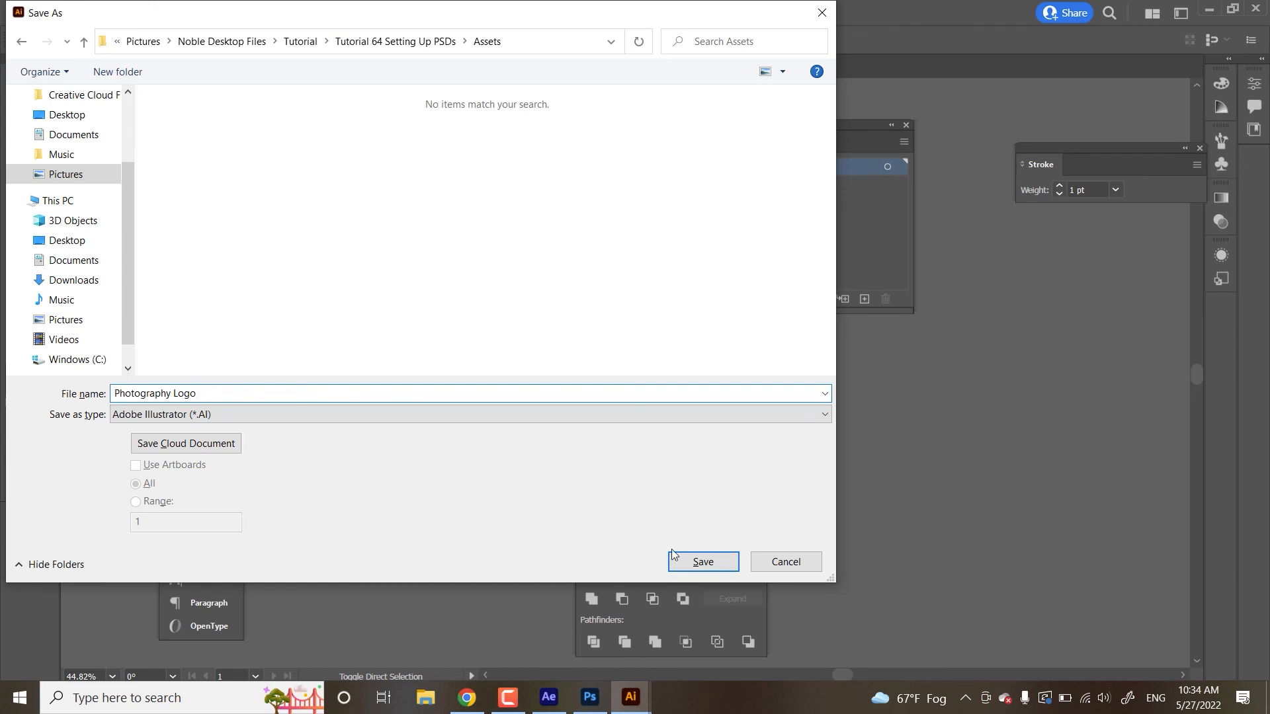
click(688, 562)
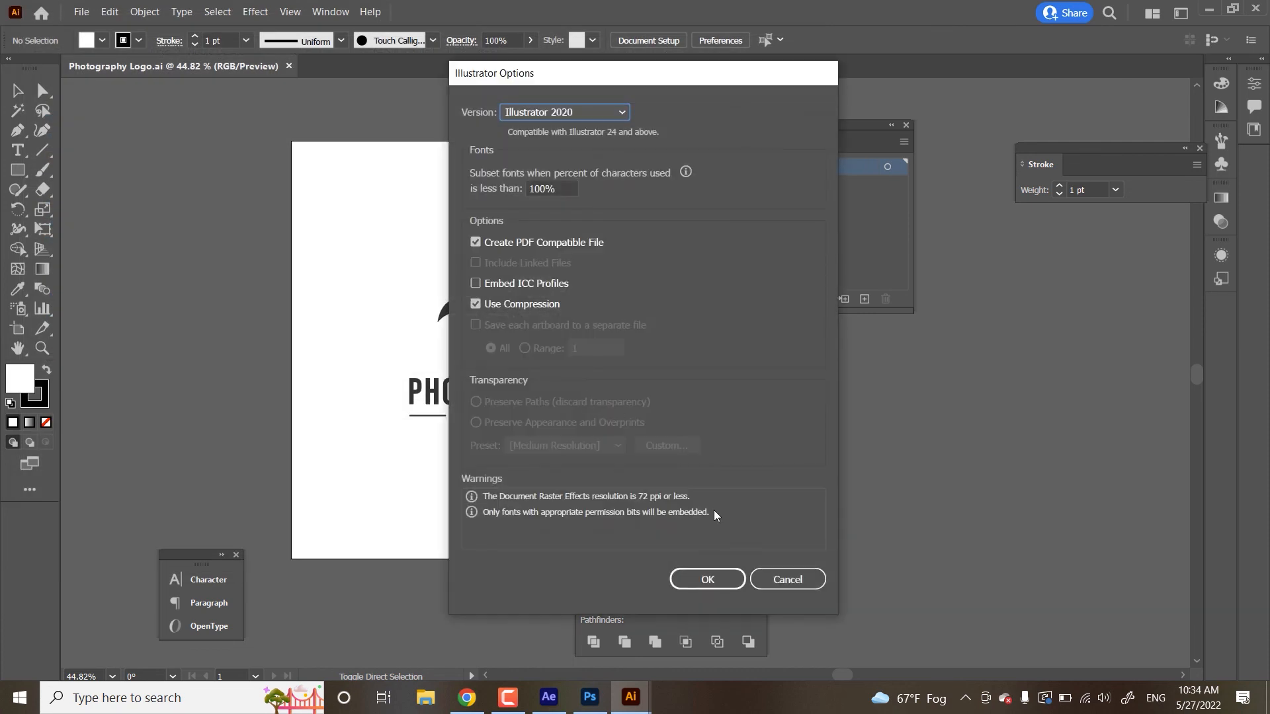
click(720, 581)
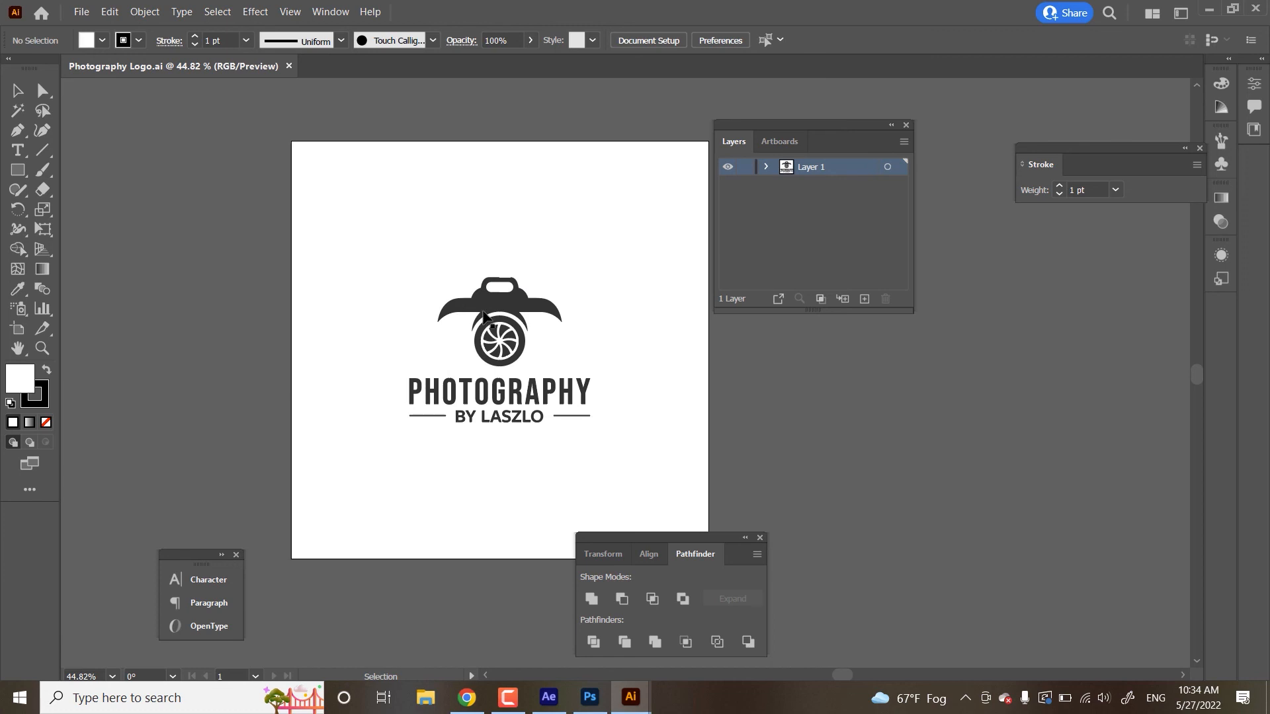
Switch back to Photoshop and delete the film grain layer from the collage
click(589, 697)
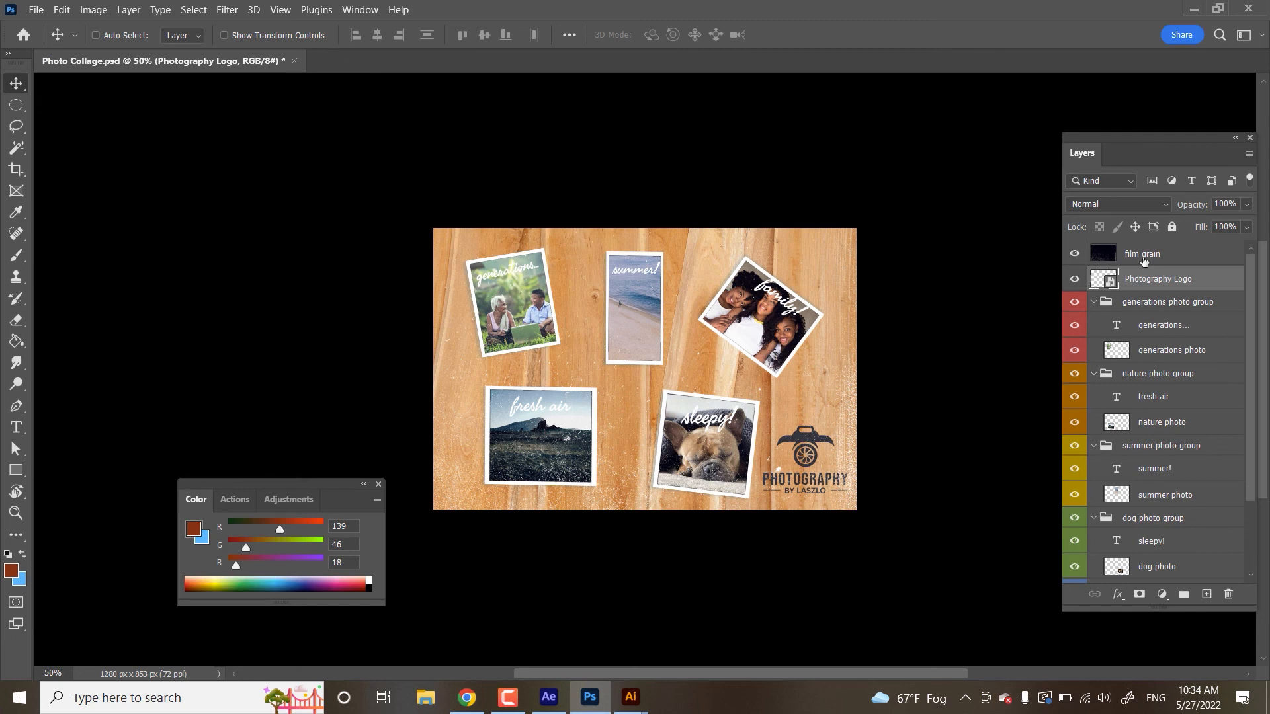
click(1161, 259)
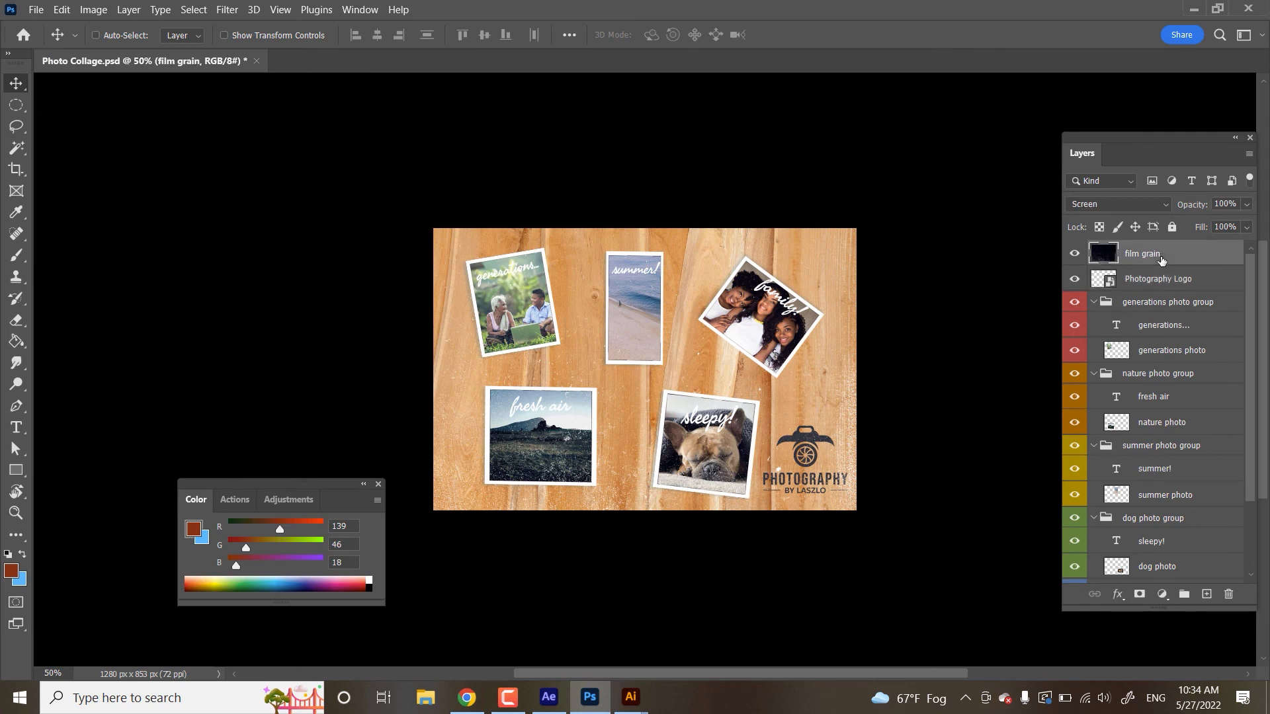
key(Delete)
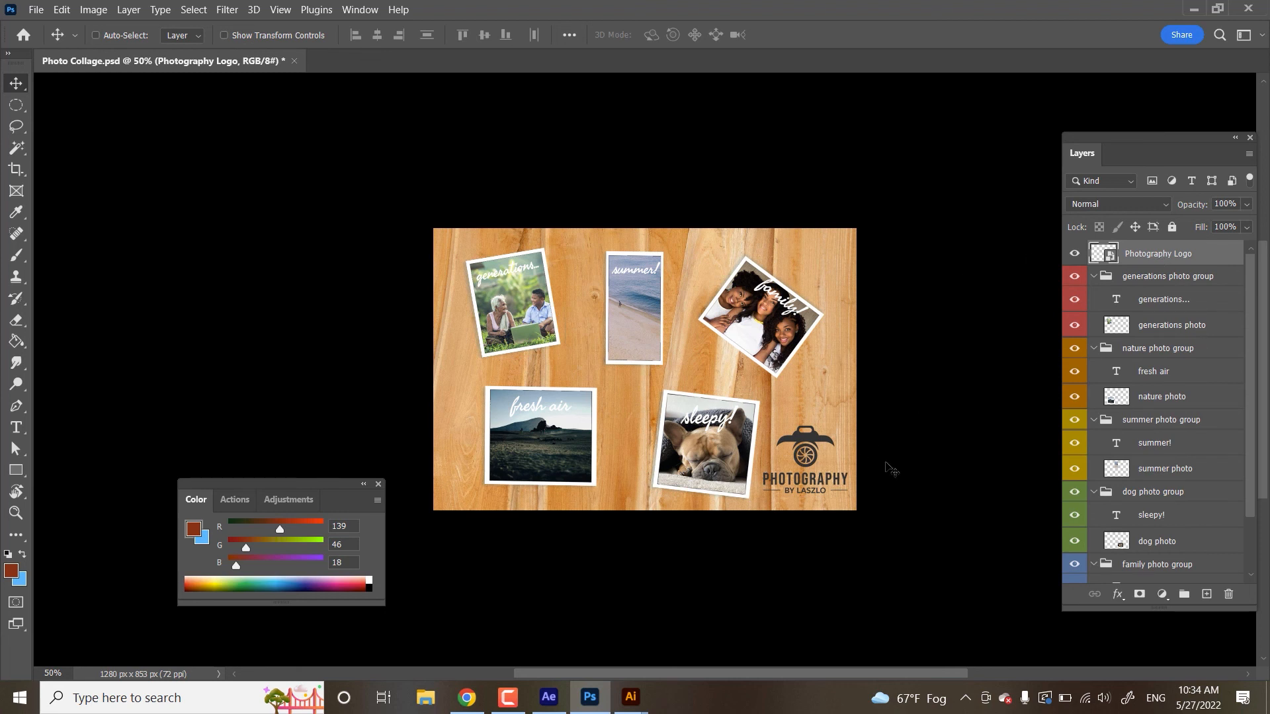
key(F10)
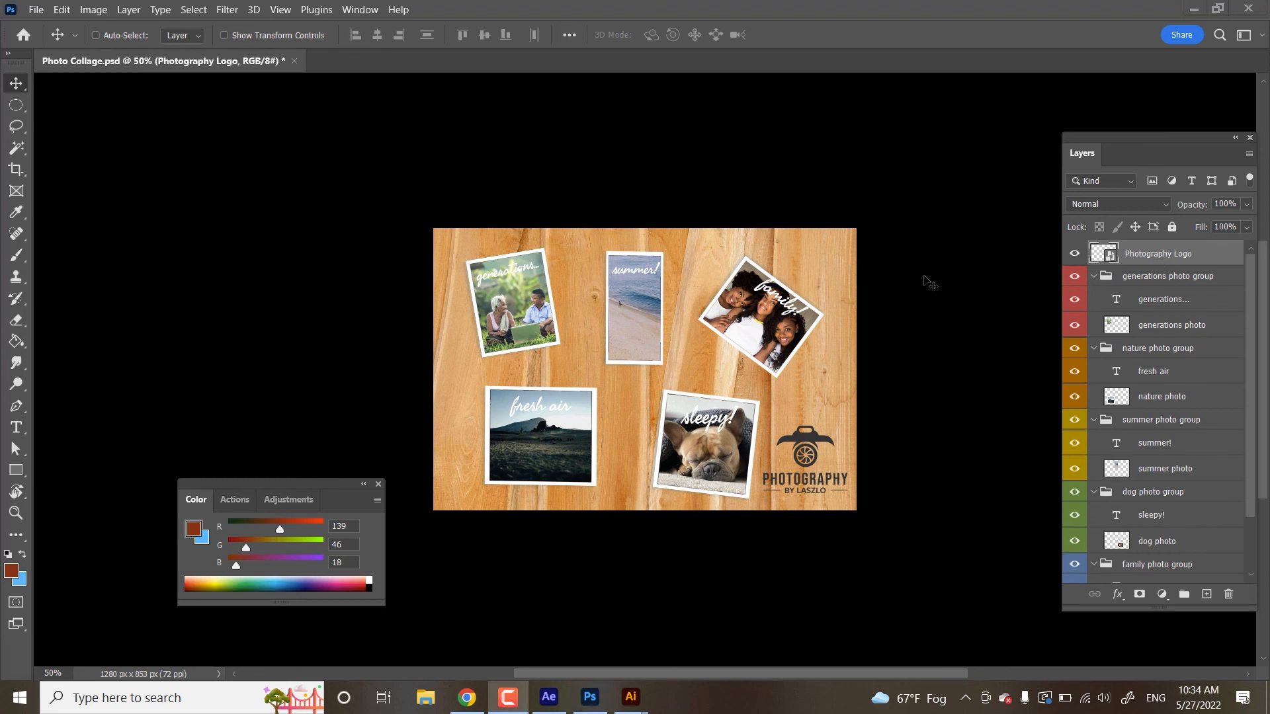